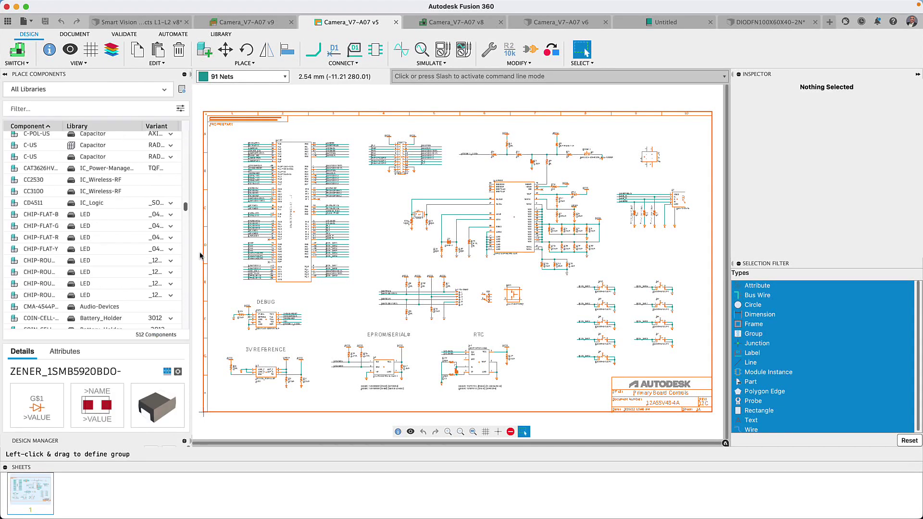
Open the Library Manager and filter the Library.io source to Eagle Pcb, listing 351 libraries.
left_click(170, 299)
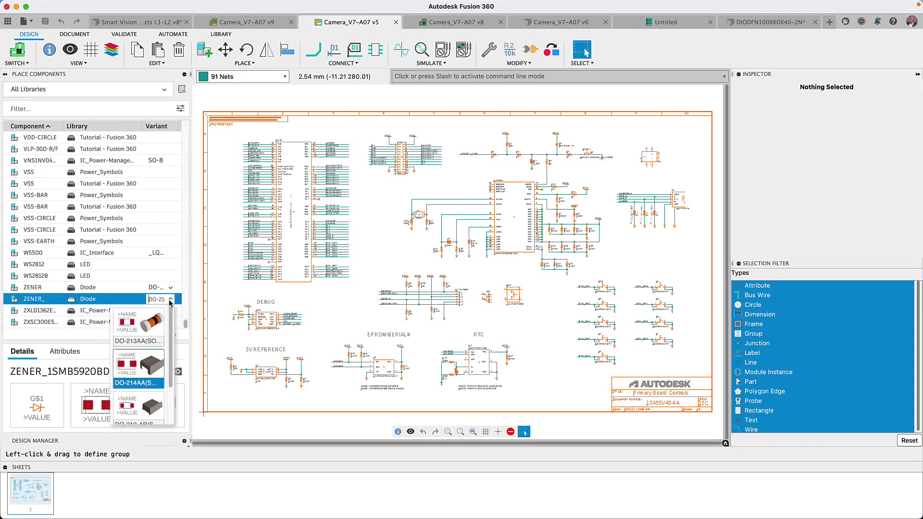
left_click(171, 299)
left_click(178, 372)
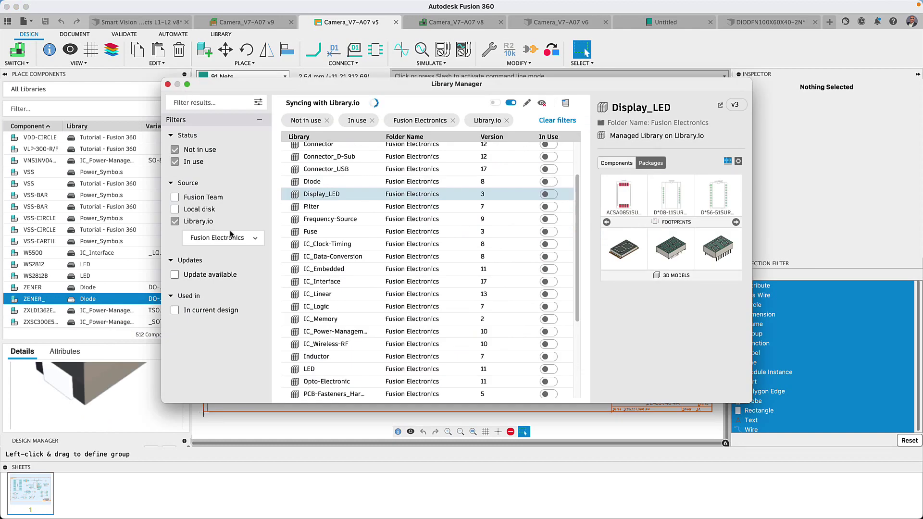
left_click(398, 207)
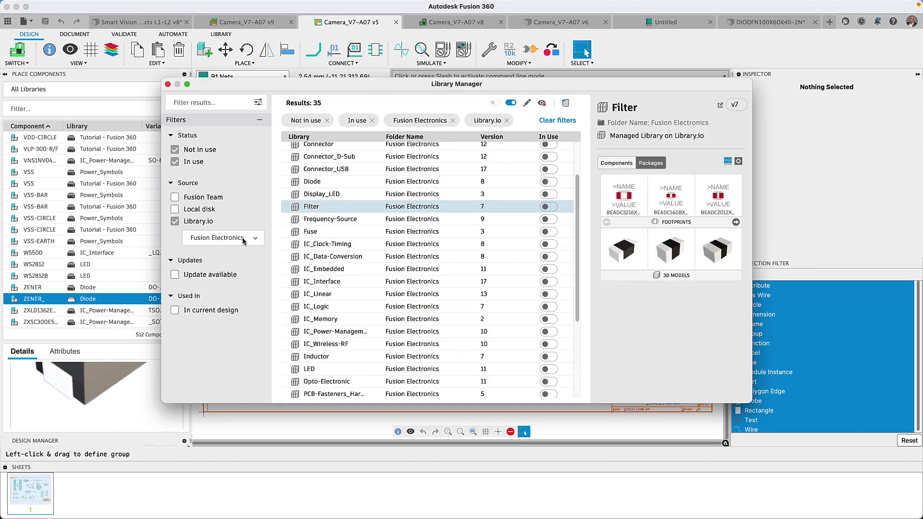
left_click(223, 238)
left_click(231, 312)
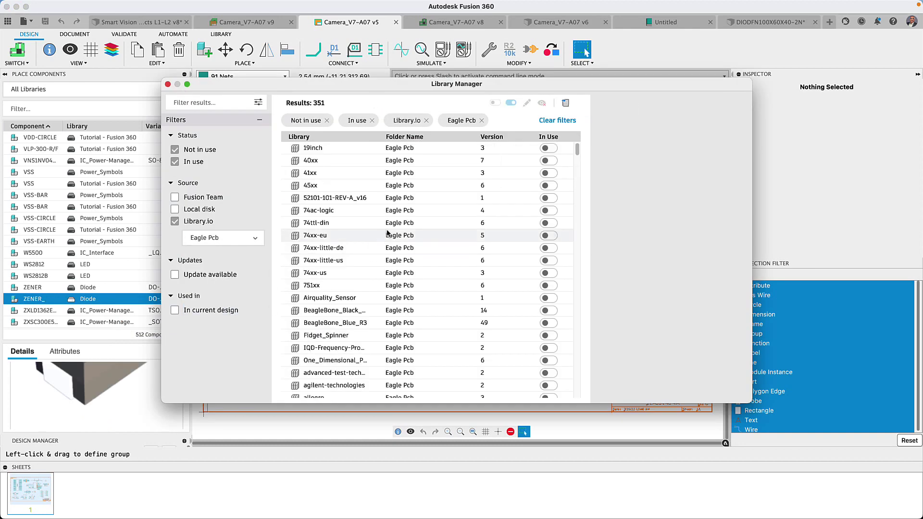
Generate a DFN-3 package with Rounded Rectangle pads in the Package Generator.
left_click(402, 199)
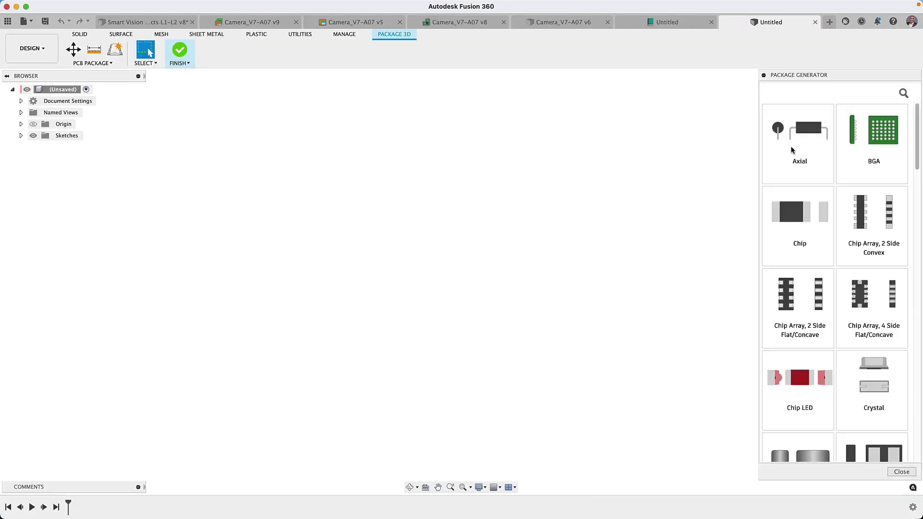
left_click_drag(919, 169, 919, 226)
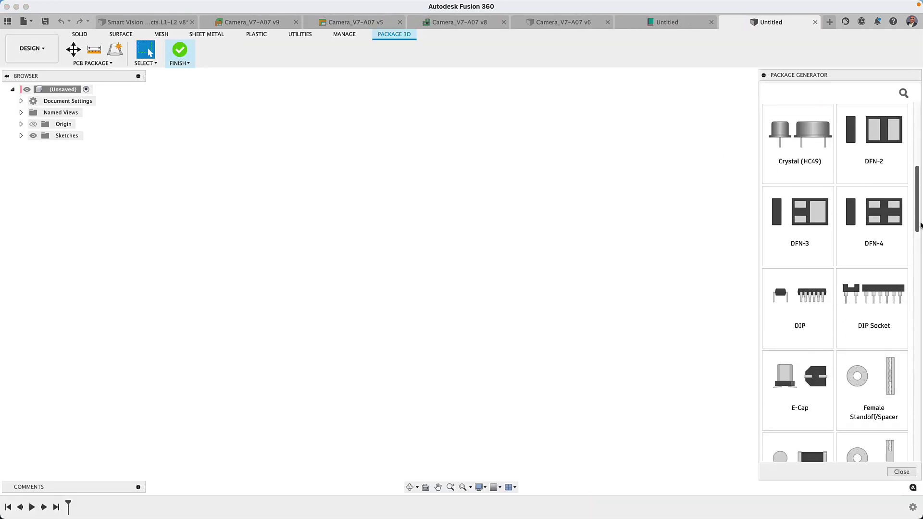
left_click(820, 221)
left_click(869, 261)
left_click(863, 276)
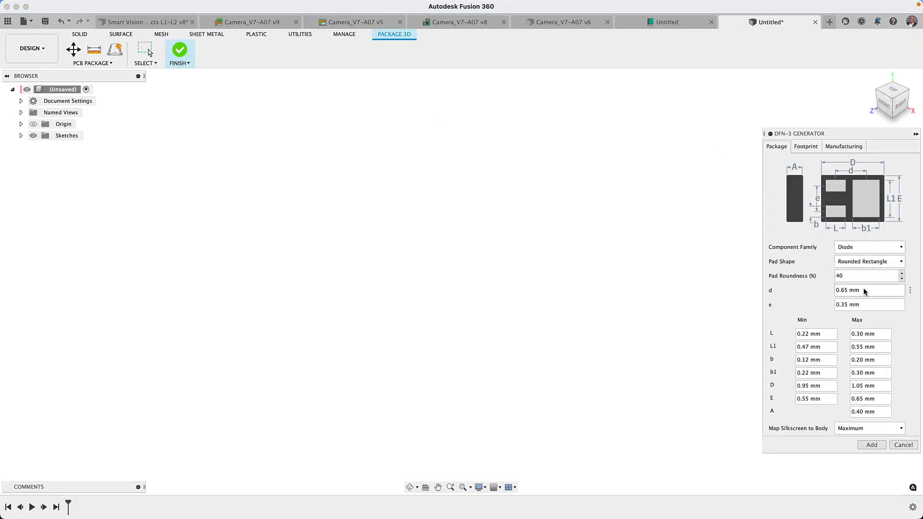
left_click(872, 445)
Rotate the view around the generated package, then switch to the Smart Vision camera design.
left_click(909, 102)
left_click(911, 102)
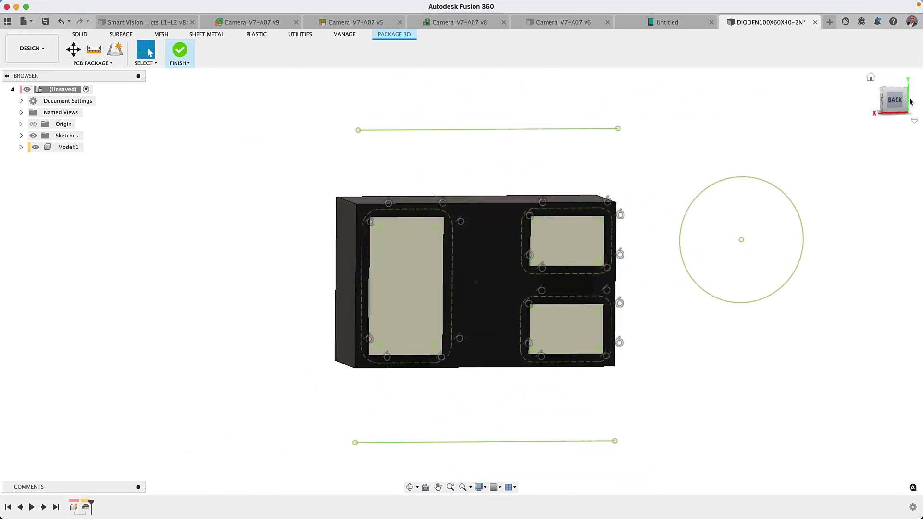
left_click(144, 22)
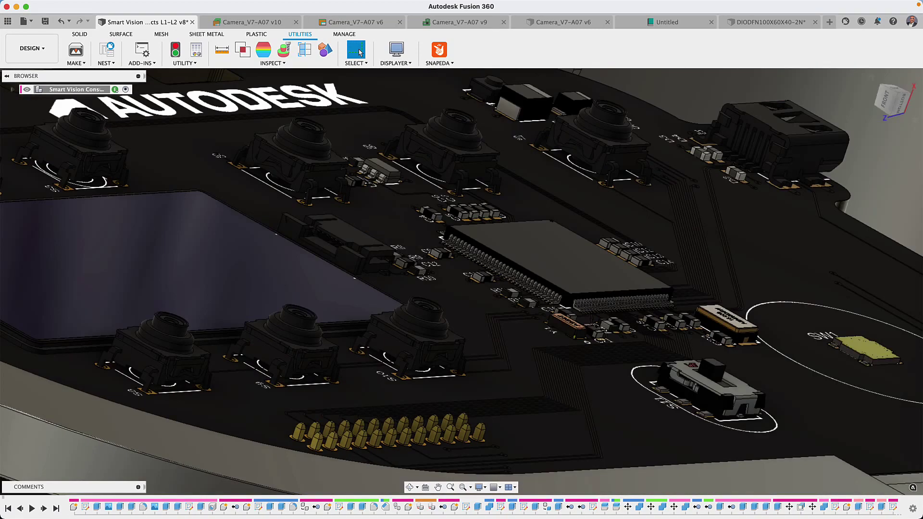
Switch to the Camera_V7-A07 v10 design to see its schematic, board and render previews.
left_click(252, 23)
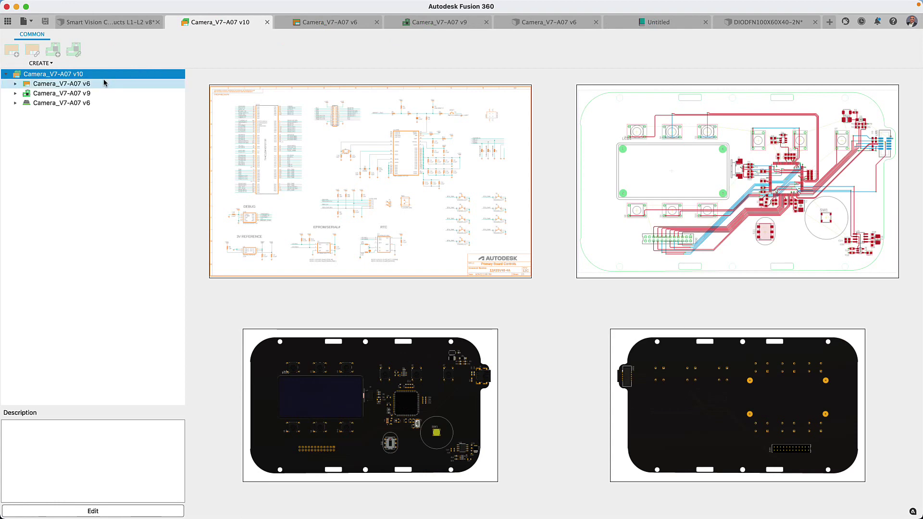
Open the Camera_V7-A07 v6 schematic for editing from the design tree's context menu.
left_click(87, 85)
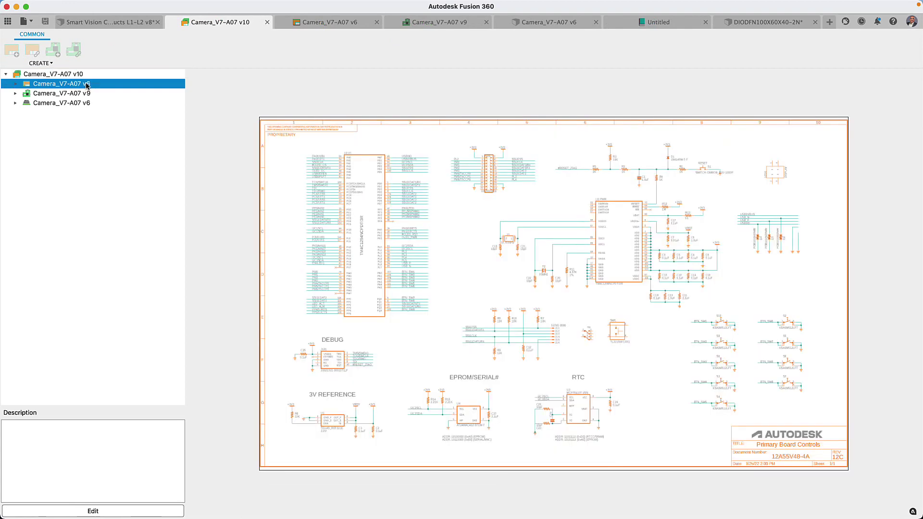
right_click(87, 86)
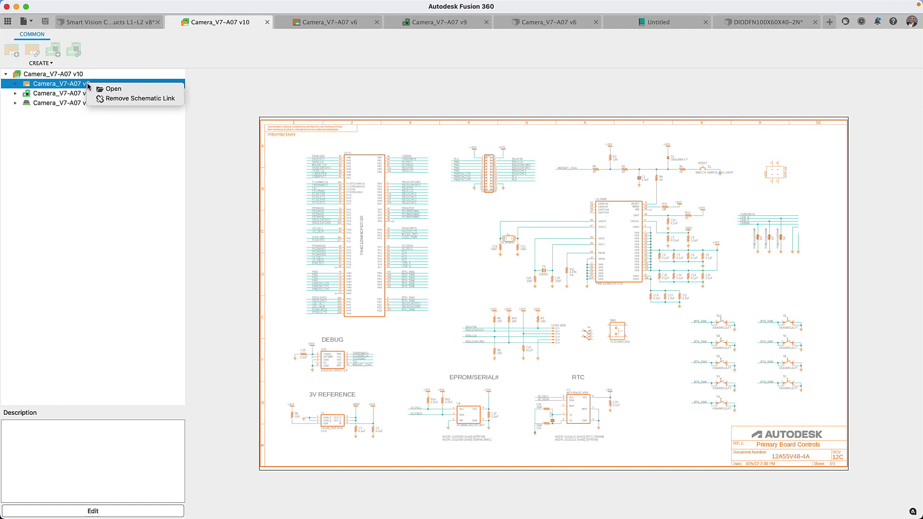
left_click(113, 89)
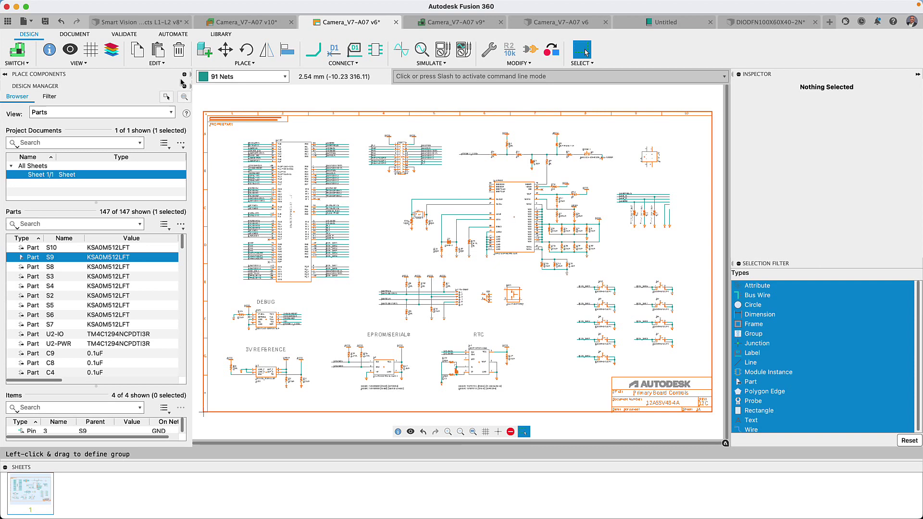
Show the component library and select the AT91SAM7S128-AU-001_QFP part.
left_click(204, 53)
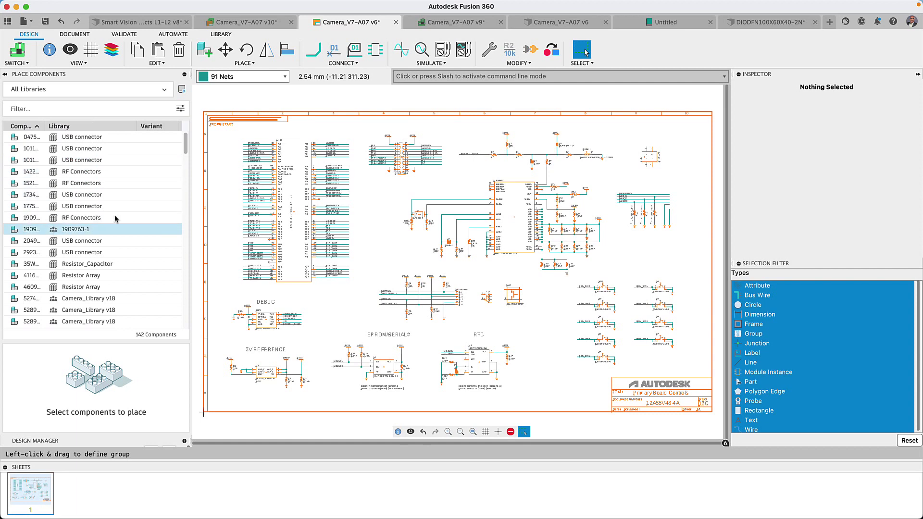
left_click_drag(185, 151, 184, 170)
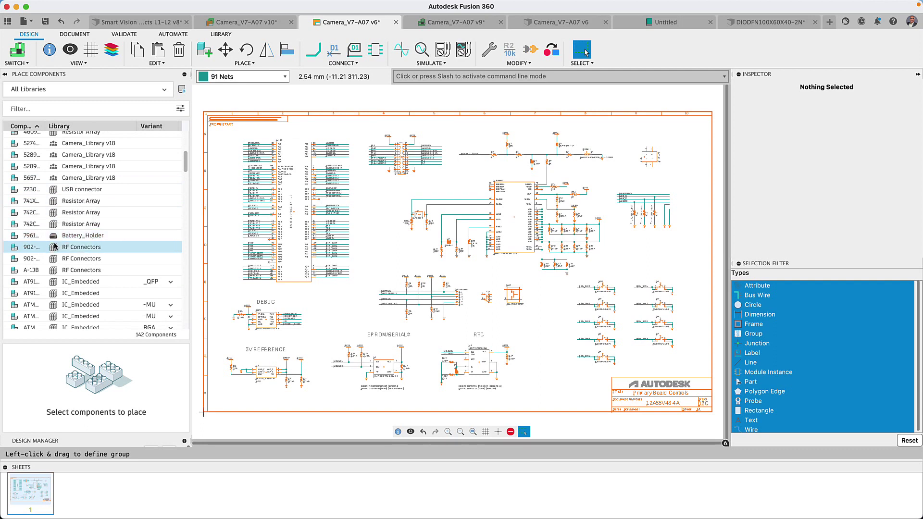
left_click(77, 282)
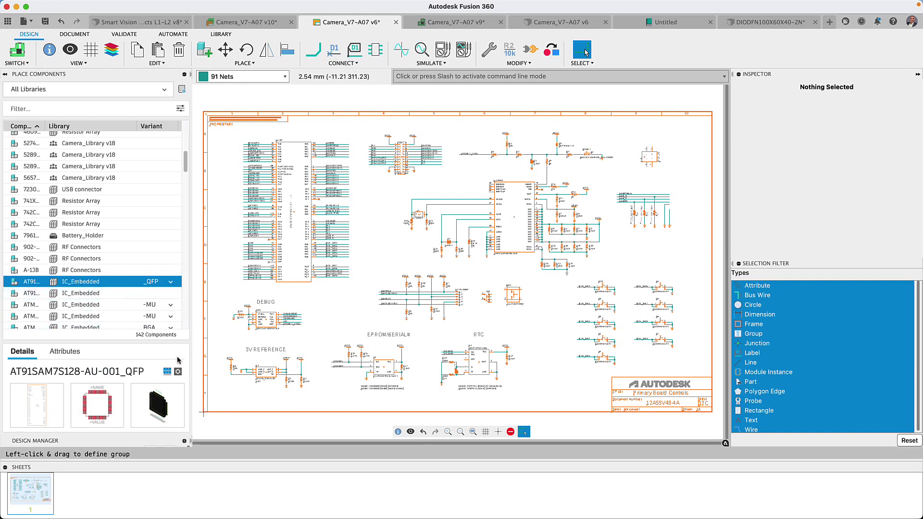
Switch the part preview from one large view to symbol, footprint and 3D thumbnails together.
left_click(178, 372)
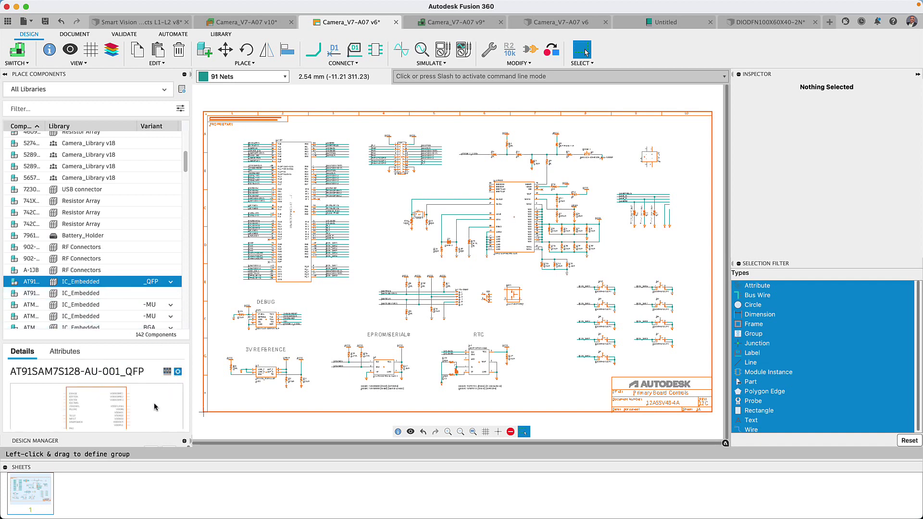
scroll(155, 408, "down", 4)
scroll(155, 407, "up", 4)
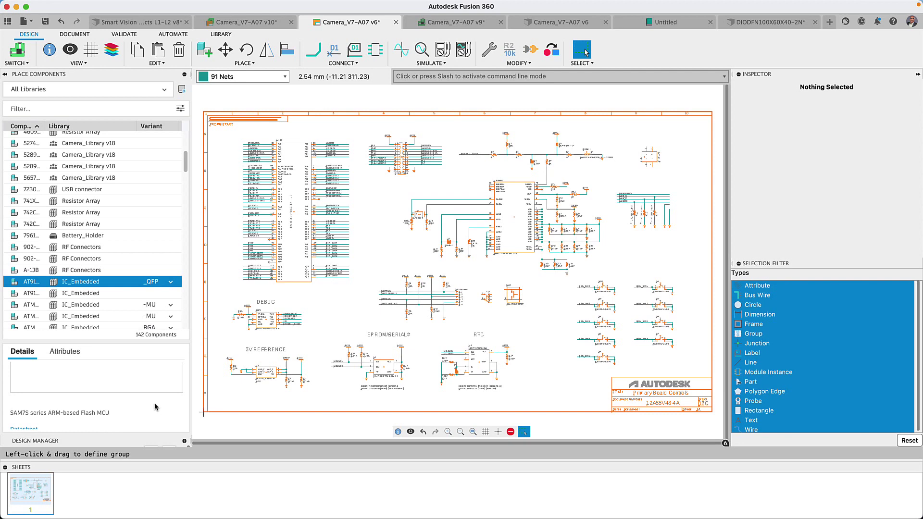
scroll(155, 407, "up", 3)
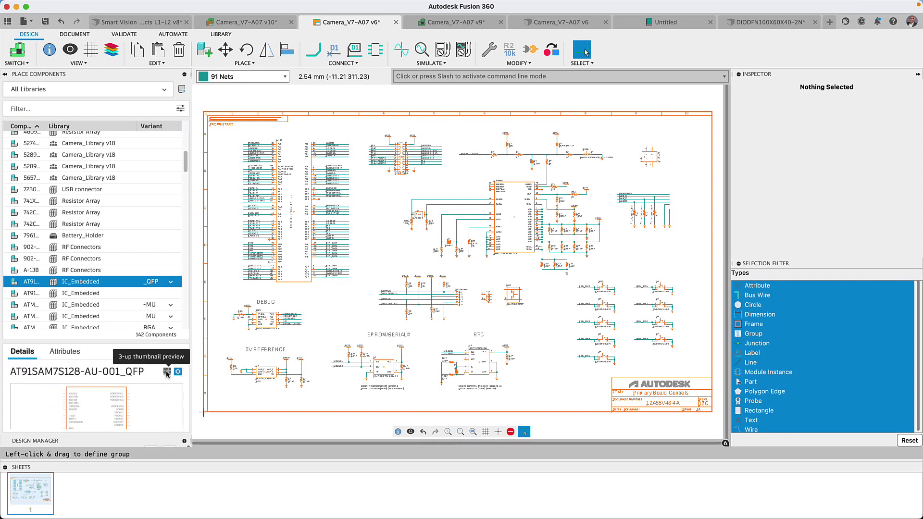
left_click(167, 371)
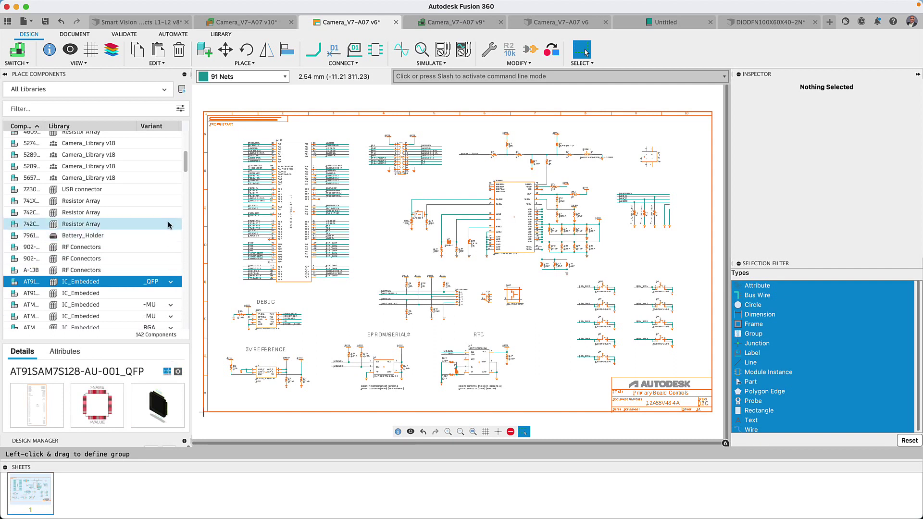
left_click(165, 89)
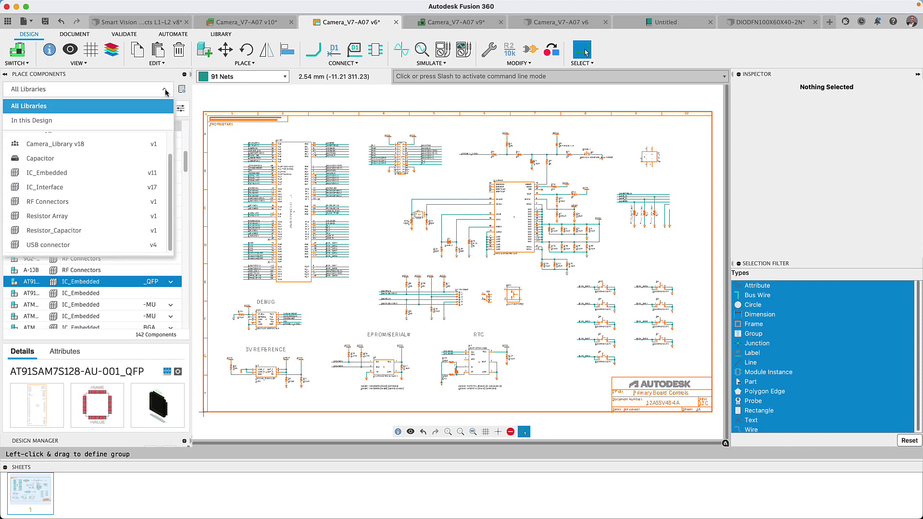
Filter to the USB connector library, try the DX4R005HJ5R2000 part, then return to All Libraries.
left_click(96, 245)
left_click(85, 264)
double_click(84, 252)
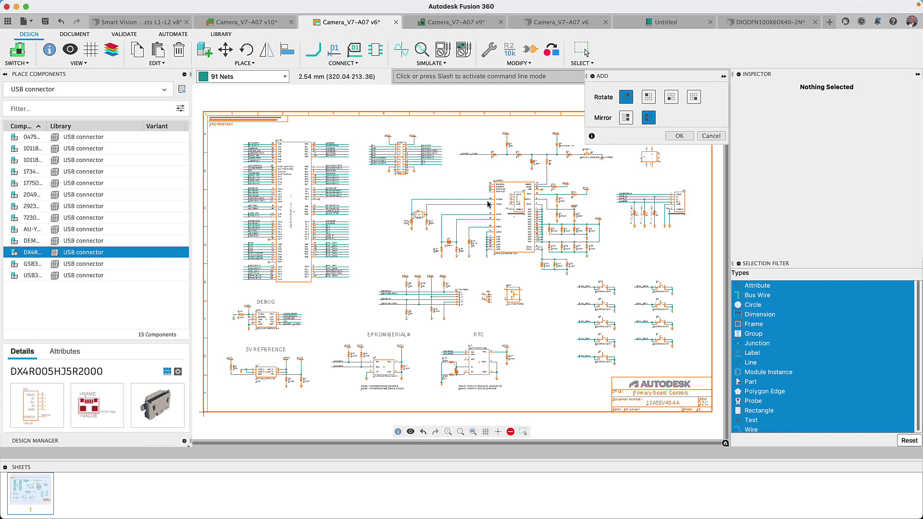
left_click(165, 90)
left_click(152, 102)
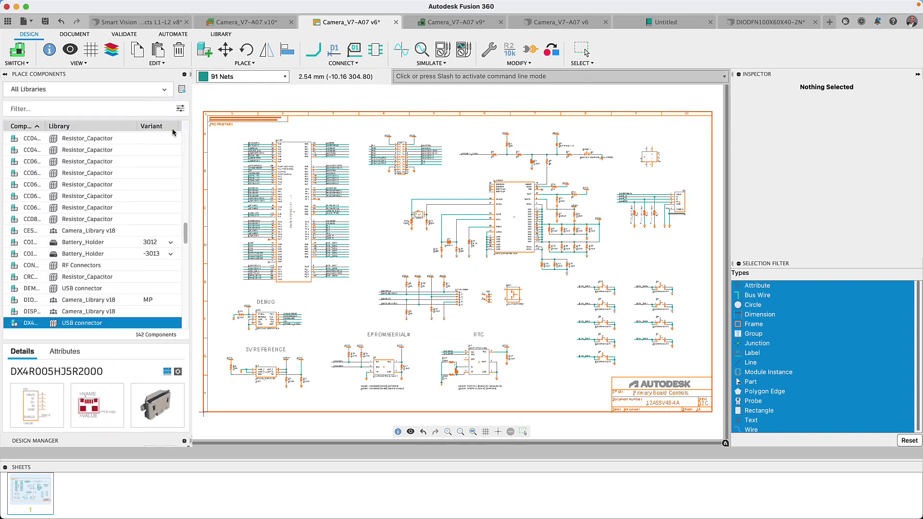
Place a CHIP-0805 capacitor C29 horizontally on the wire above Y1 and fit the sheet.
left_click_drag(187, 231, 173, 255)
left_click(171, 201)
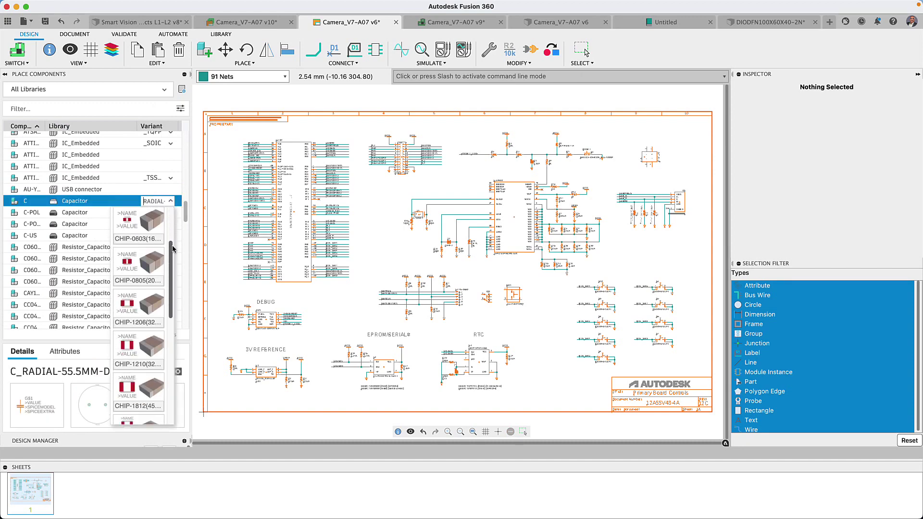
left_click(138, 264)
scroll(414, 197, "up", 5)
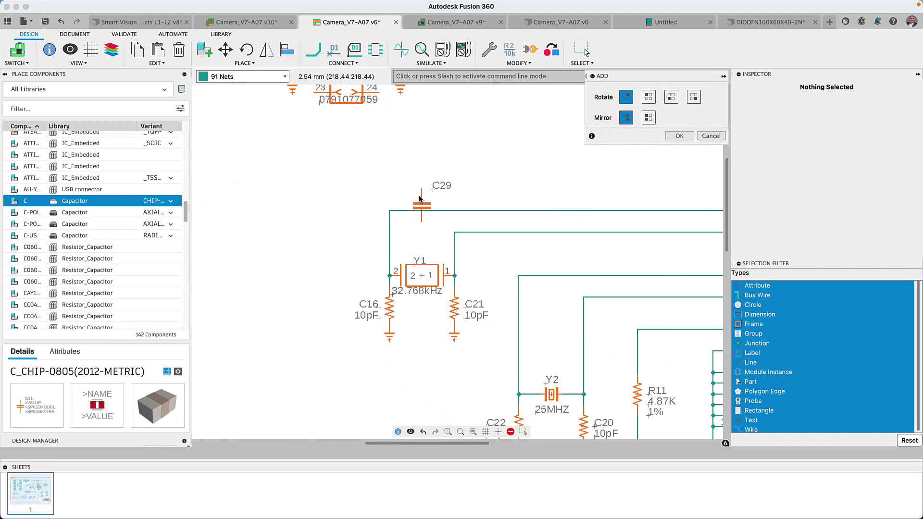
right_click(532, 202)
left_click(547, 212)
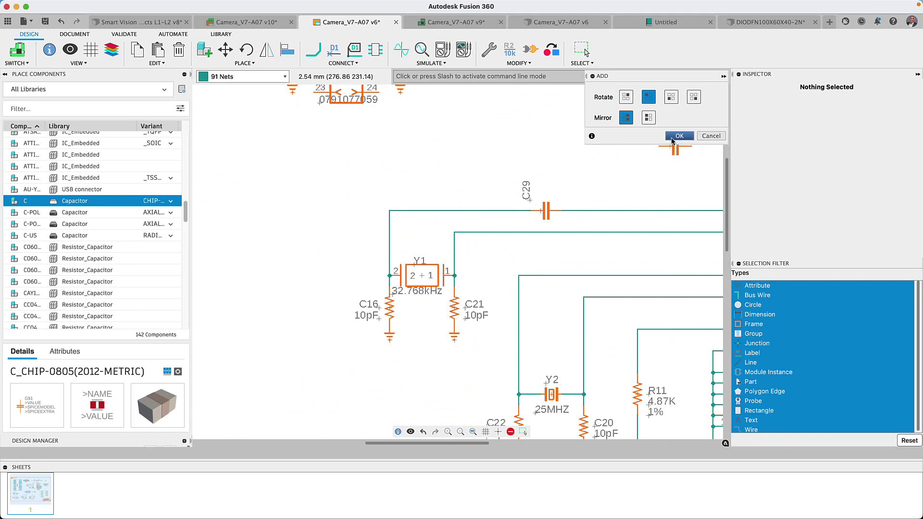
left_click(678, 136)
left_click(583, 49)
left_click(474, 432)
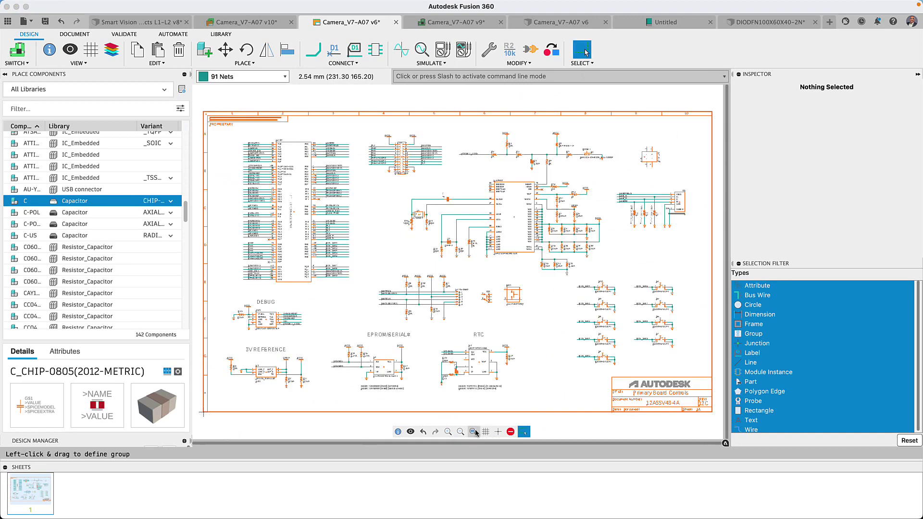
In the Library Manager, toggle the In use filter, then limit Library.io results to the Würth Elektronik folder.
left_click(183, 94)
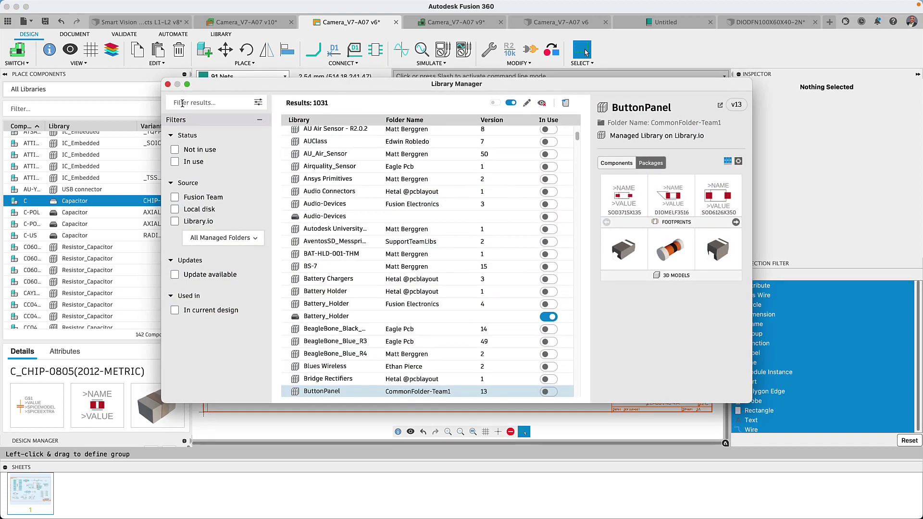
left_click(175, 162)
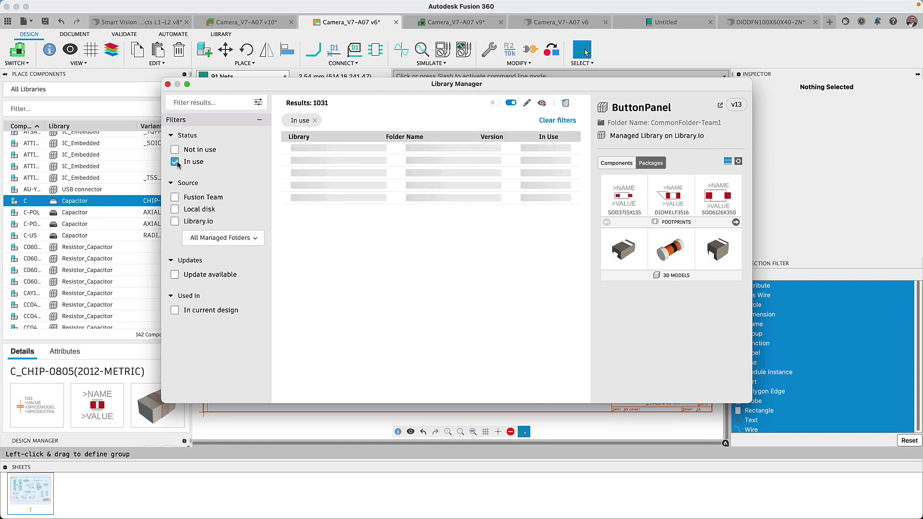
left_click(175, 162)
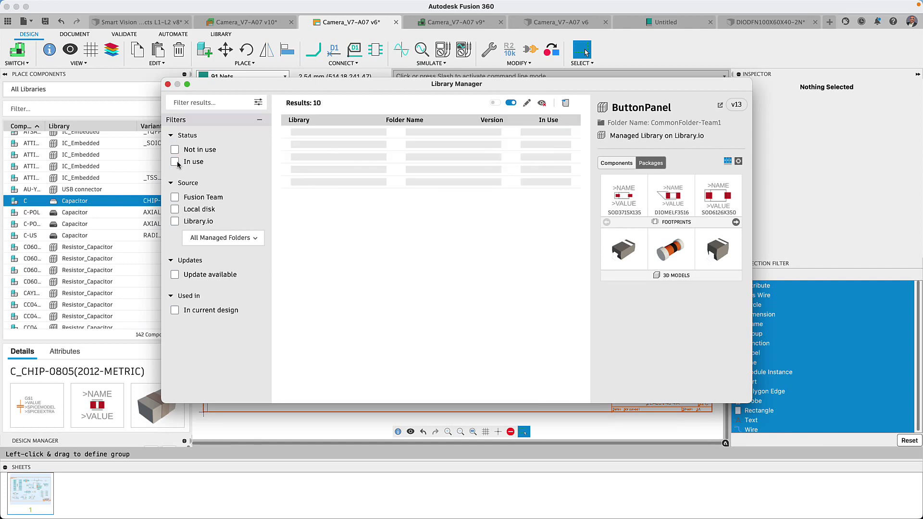
left_click(175, 222)
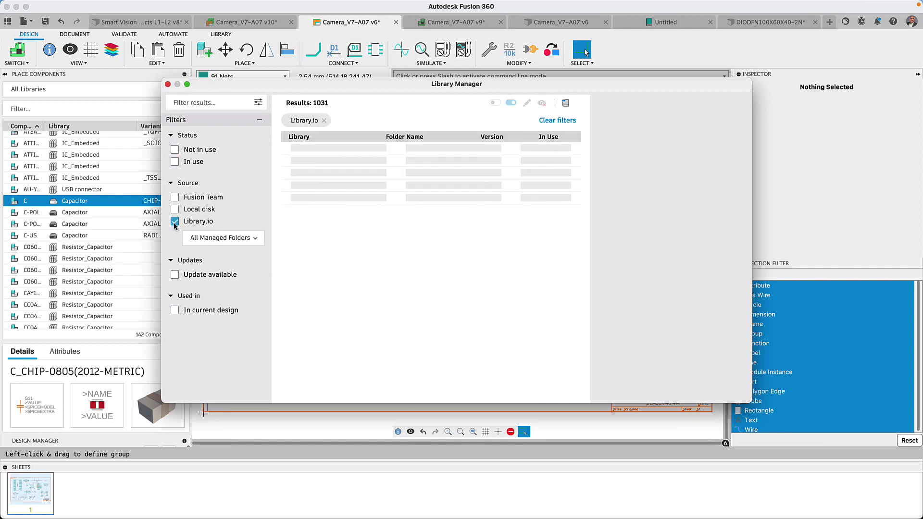
left_click(249, 239)
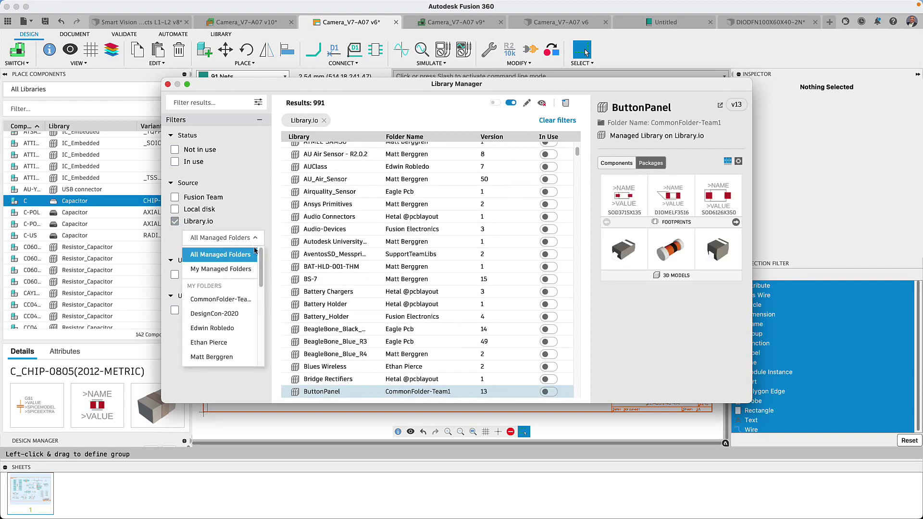
left_click_drag(255, 250, 220, 337)
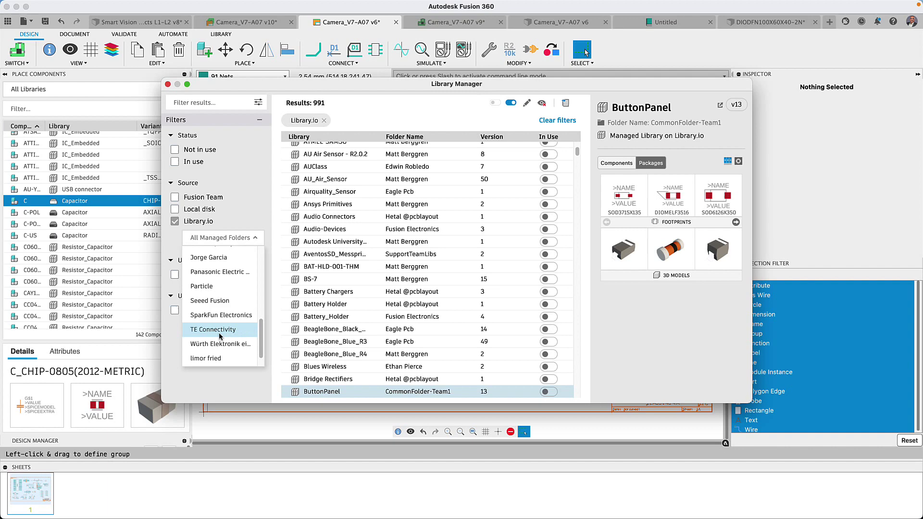
left_click(219, 344)
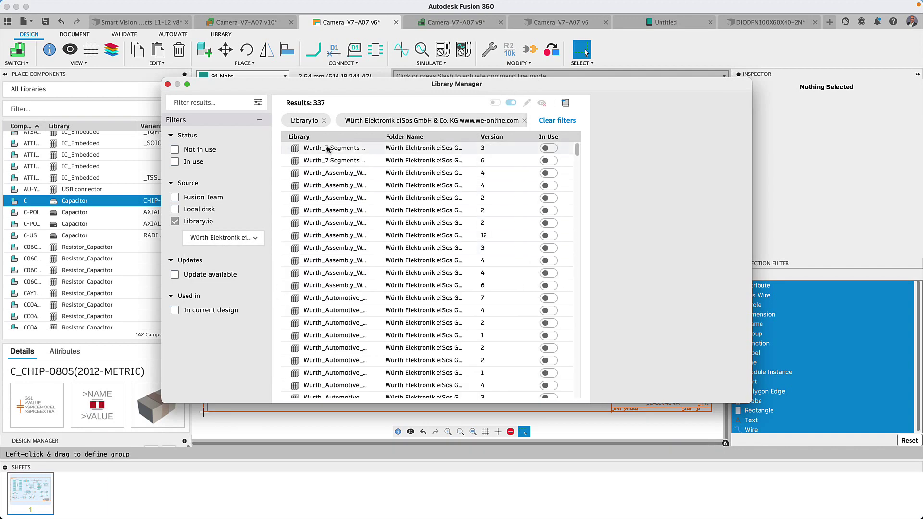
left_click(328, 149)
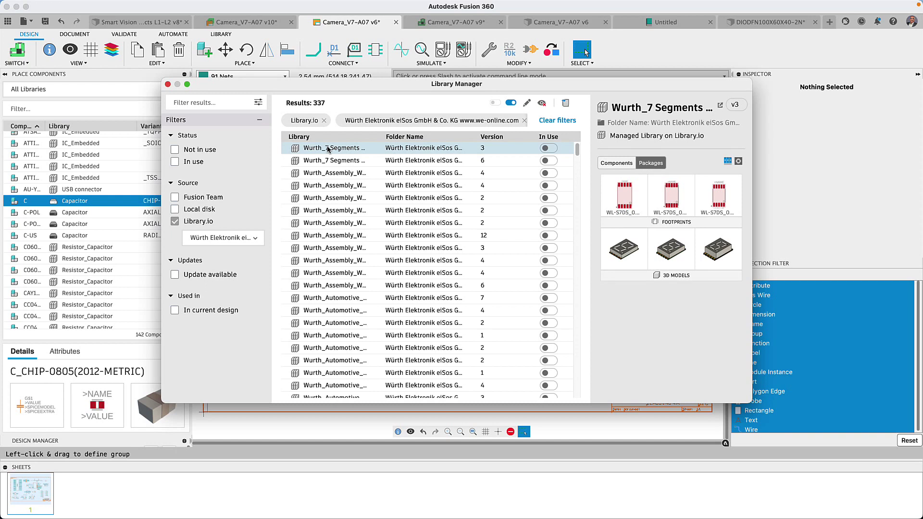
left_click(328, 150, "super")
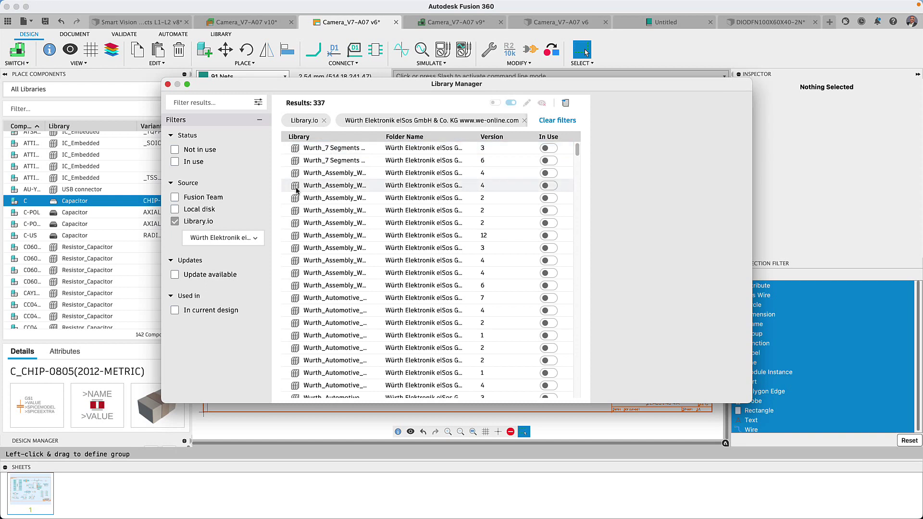
left_click(254, 243)
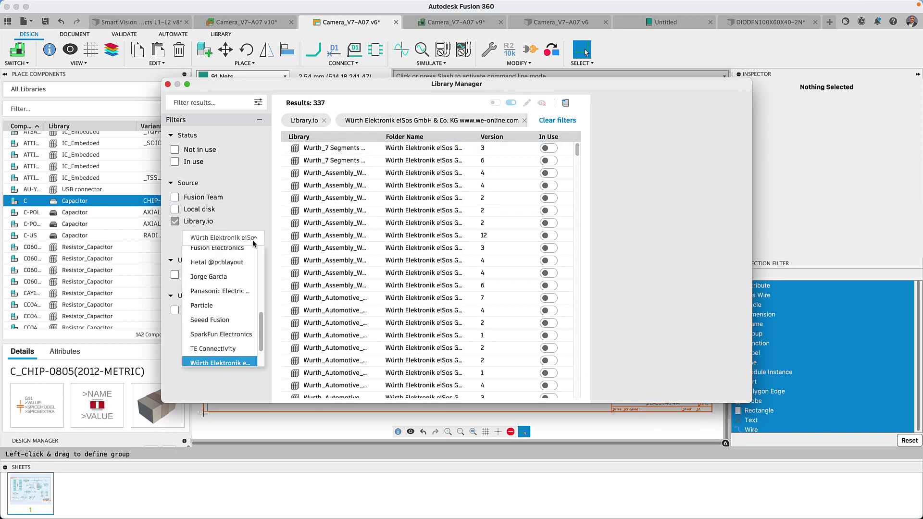
left_click(238, 261)
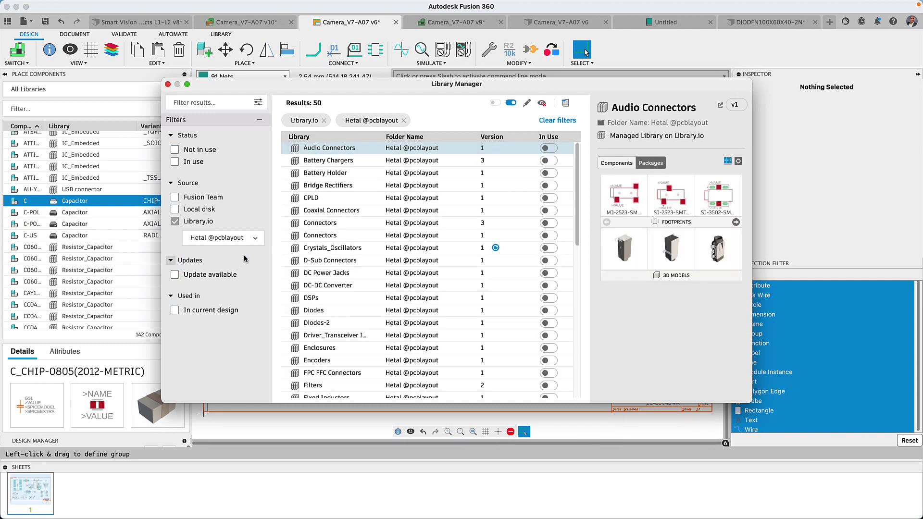
left_click(311, 200)
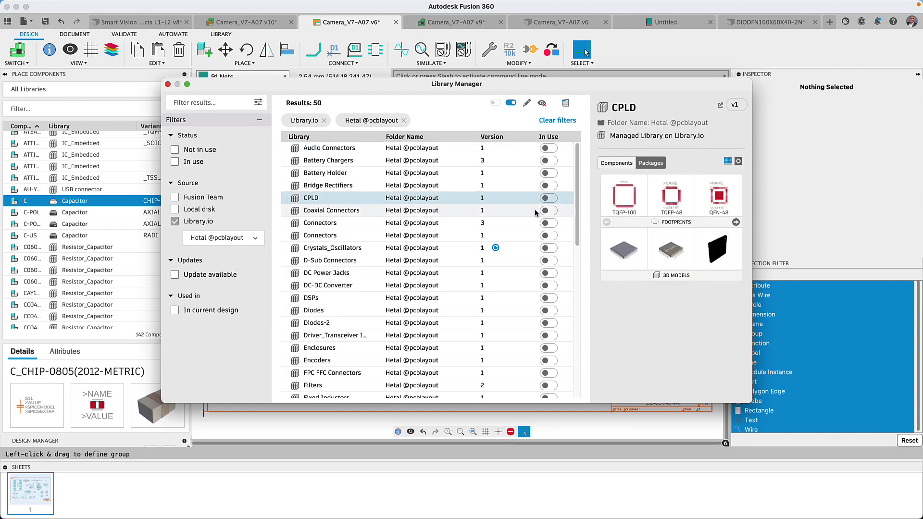
left_click(736, 222)
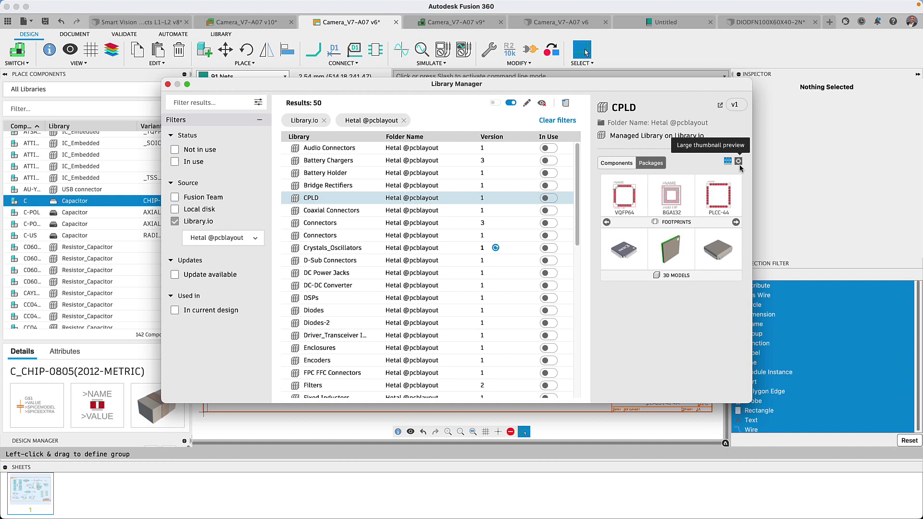
left_click(739, 162)
left_click(728, 164)
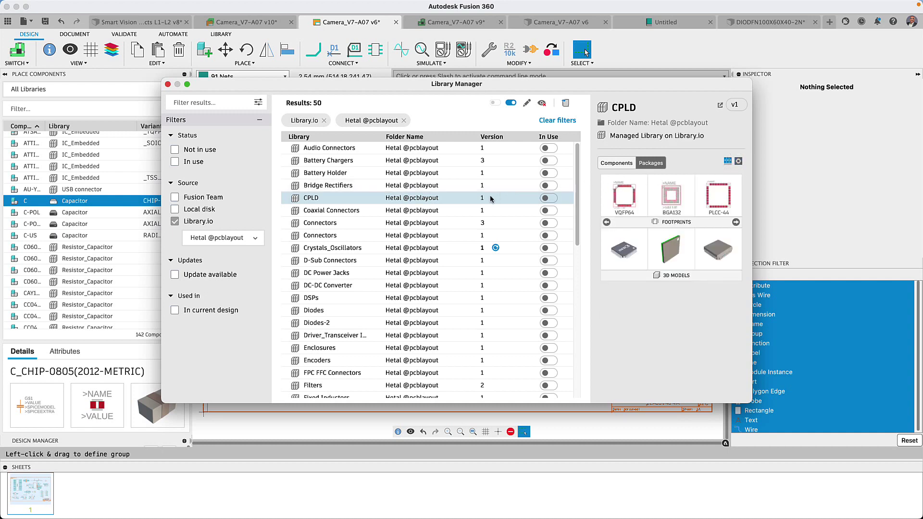
Clear the folder and Local disk filters and show only libraries with updates available.
left_click(257, 239)
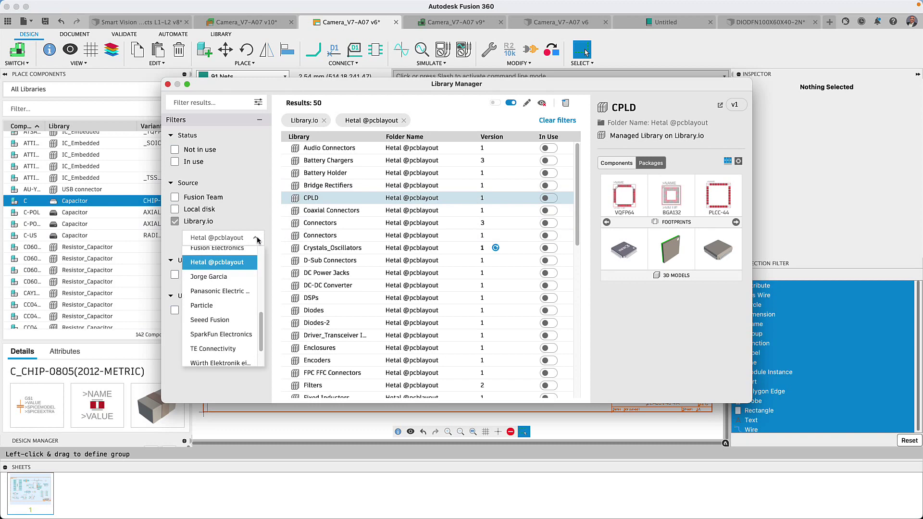
left_click_drag(263, 323, 250, 254)
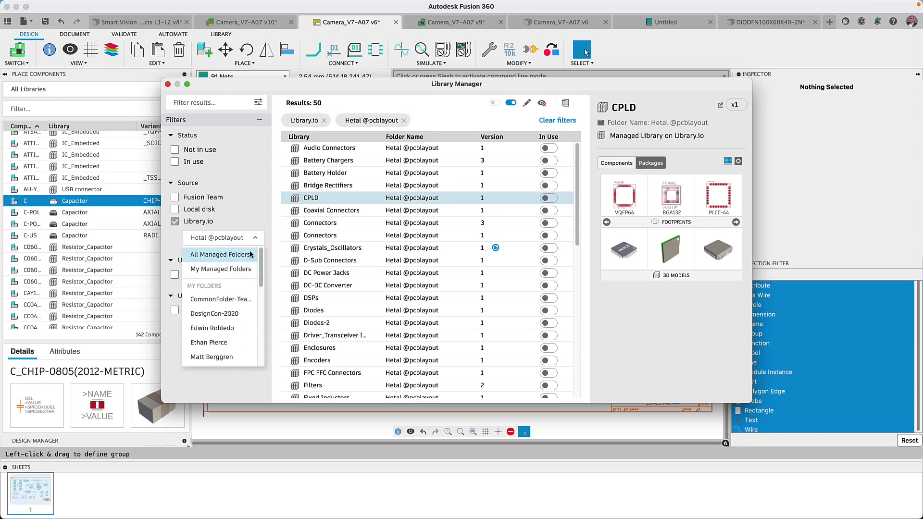
left_click(241, 255)
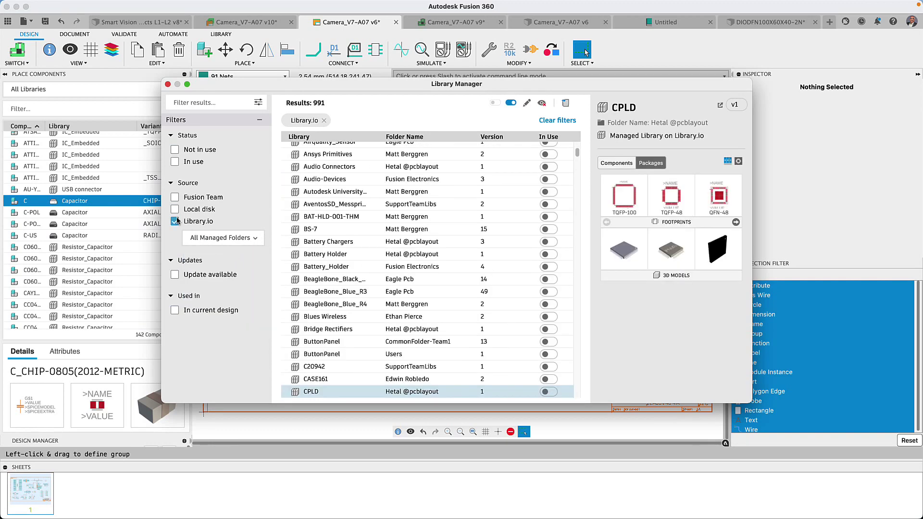
left_click(185, 210)
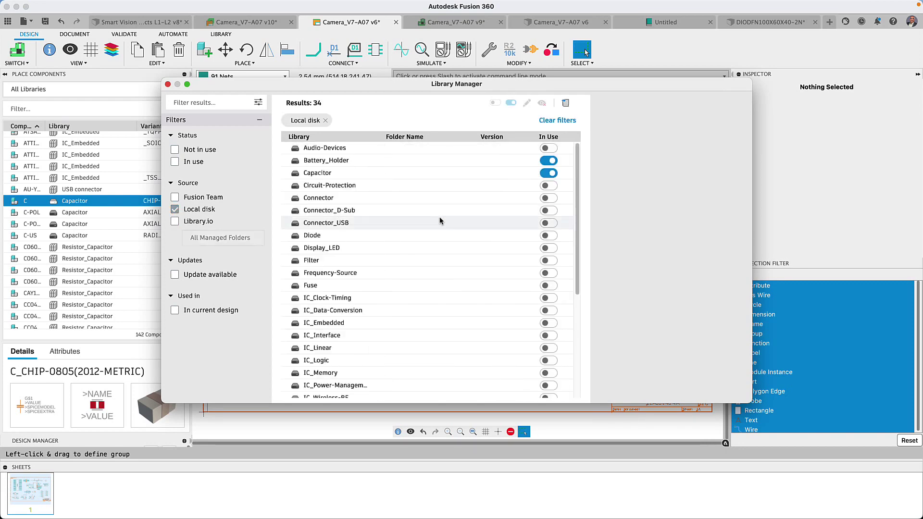
scroll(569, 227, "down", 5)
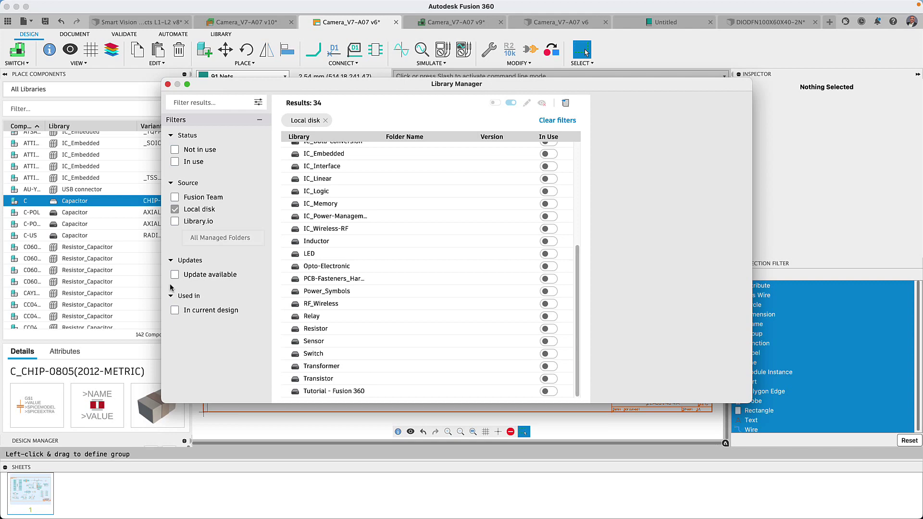
left_click(174, 209)
left_click(175, 275)
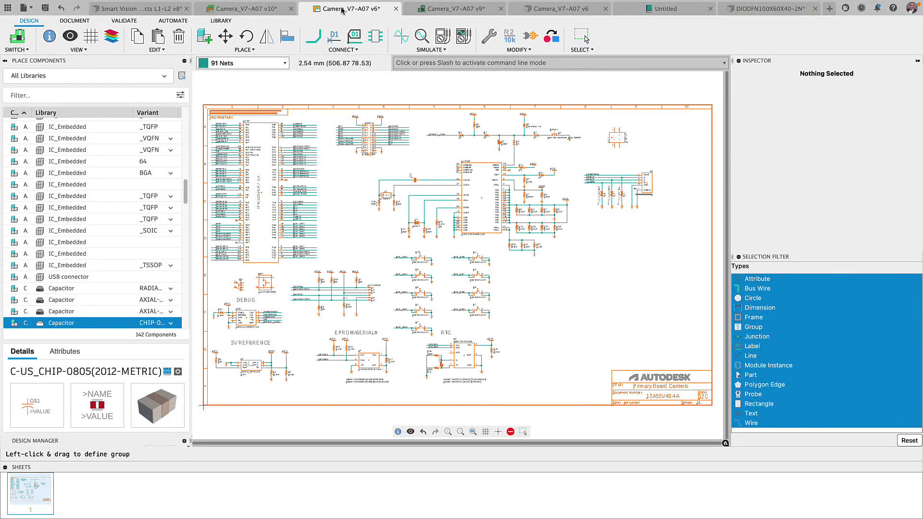
Insert the 3V3 voltage regulator design block right of the schematic centre.
left_click(245, 49)
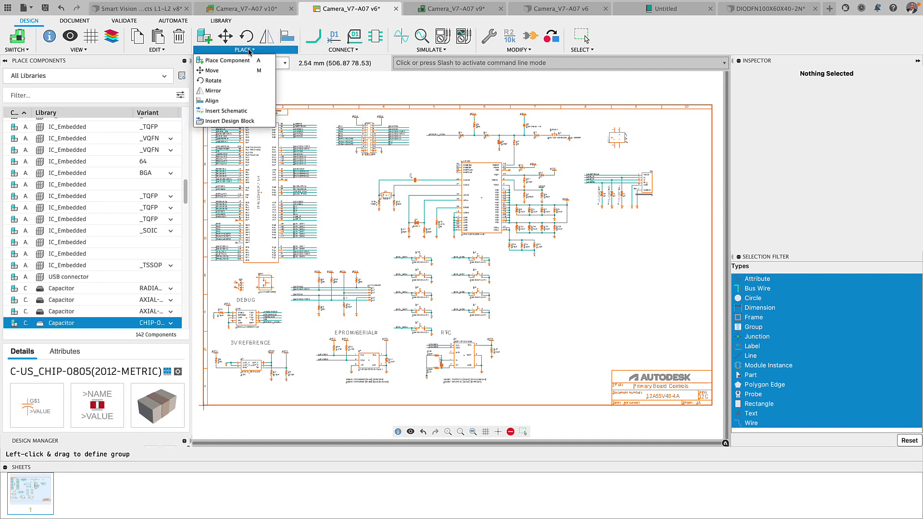
left_click(247, 121)
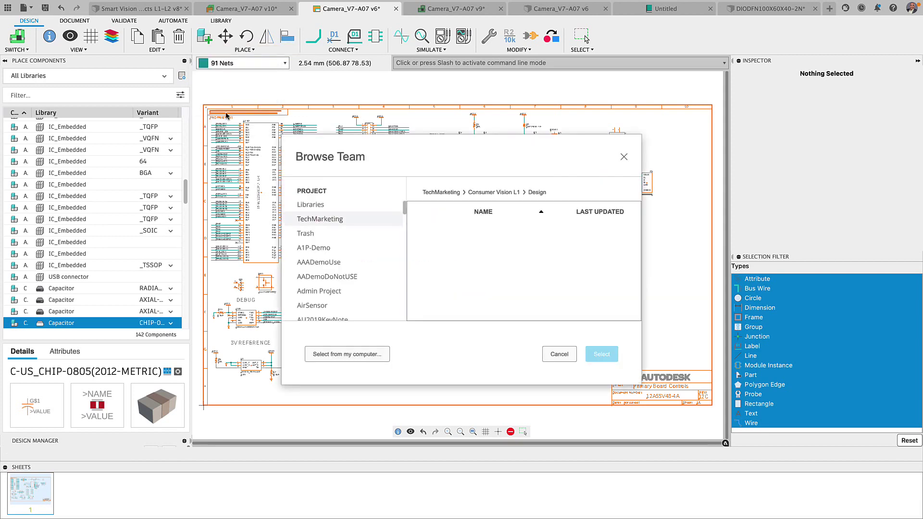
left_click(361, 355)
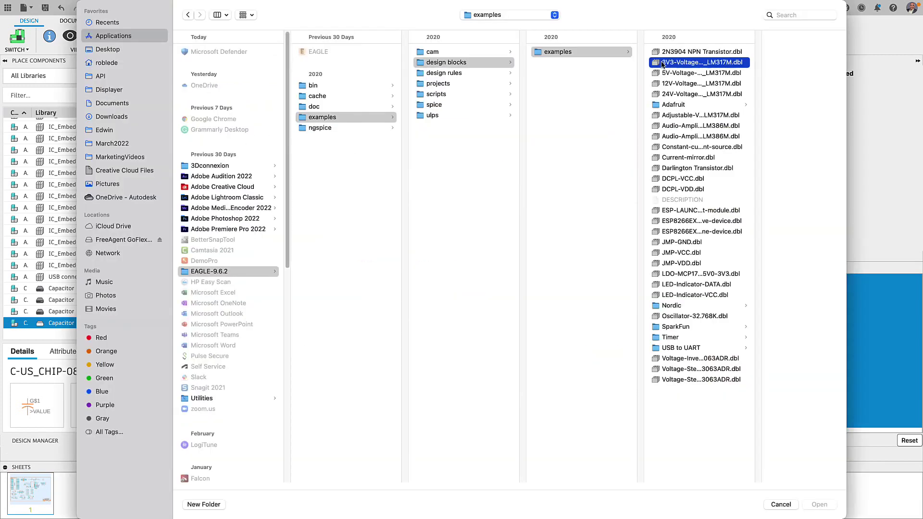
left_click(819, 504)
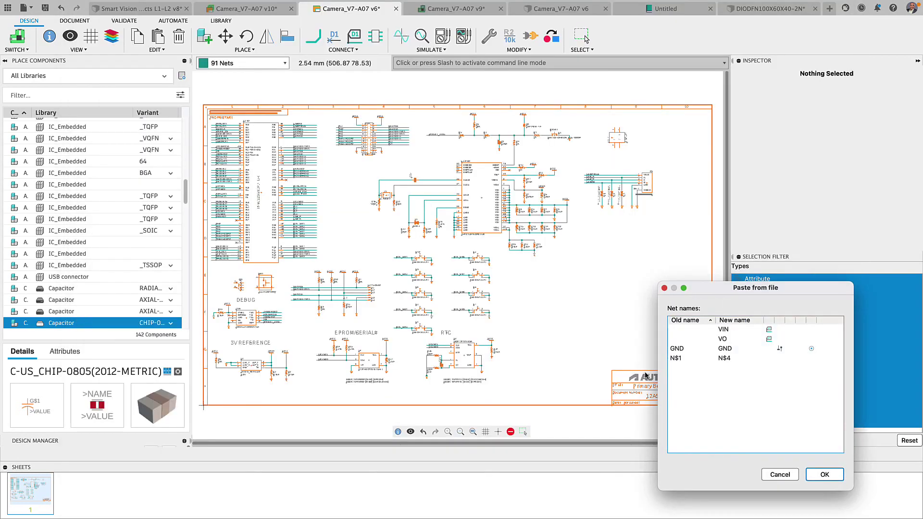
left_click(825, 475)
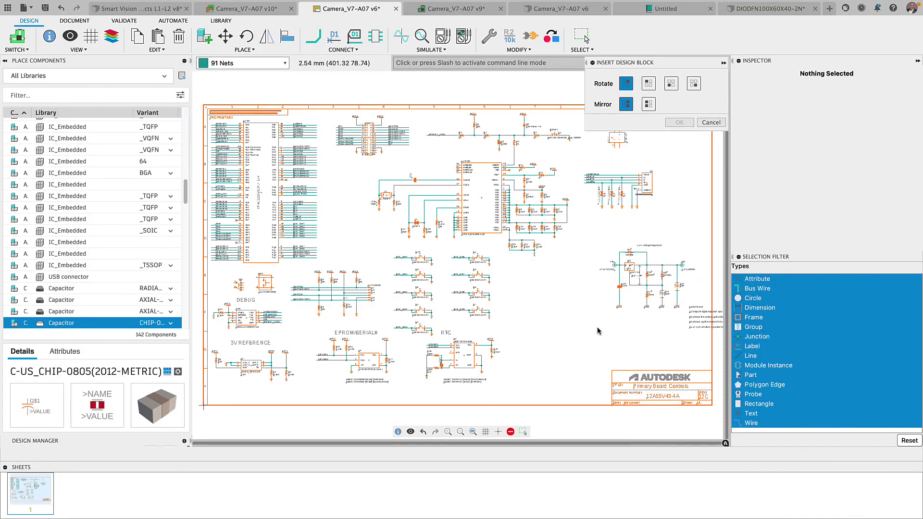
left_click(527, 346)
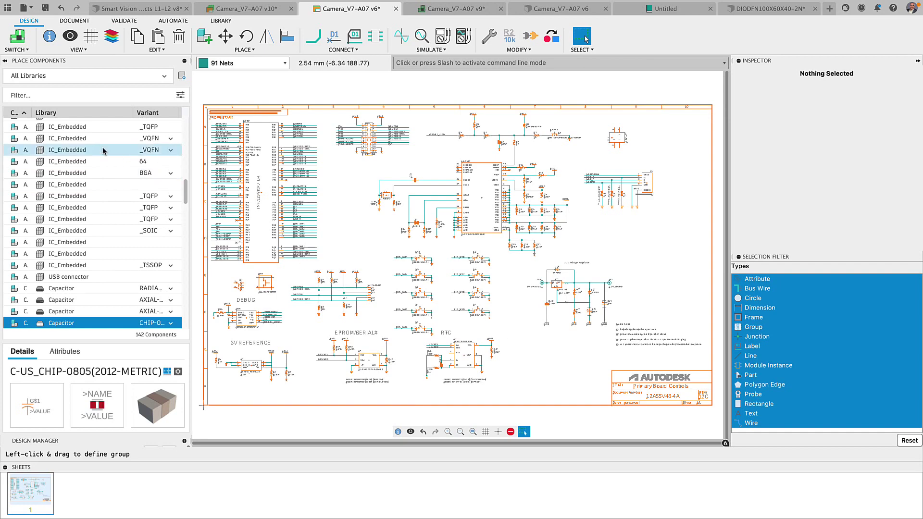
Insert the LED Indicator design block near the board's lower-right edge, then return to the schematic.
left_click(16, 38)
left_click(306, 50)
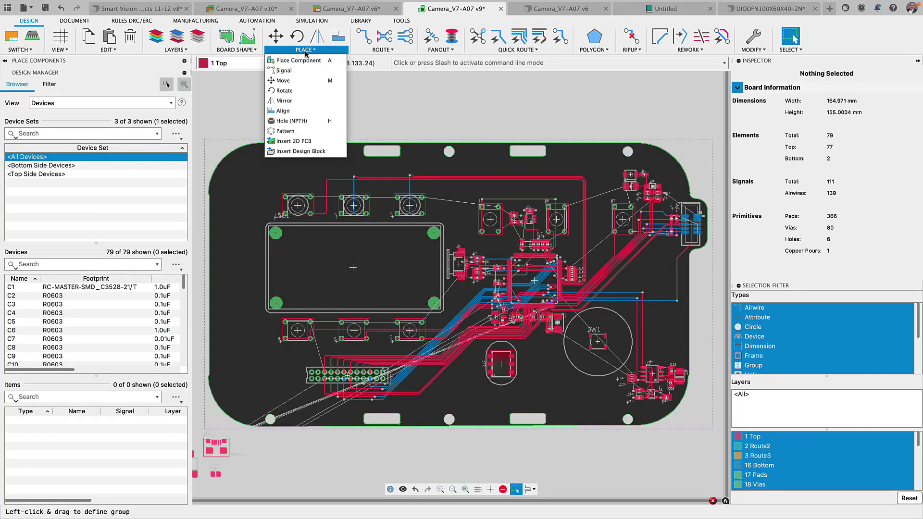
left_click(301, 151)
left_click(329, 352)
left_click(680, 282)
left_click(821, 503)
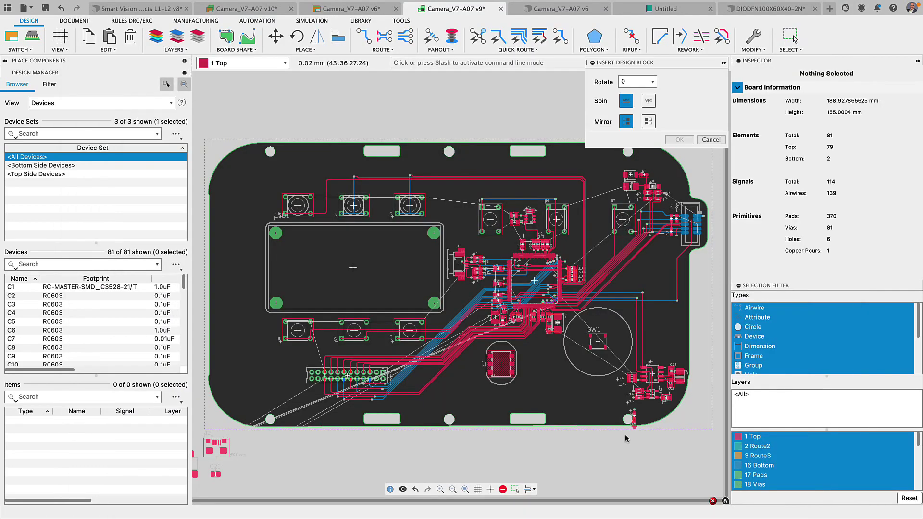
left_click(658, 284)
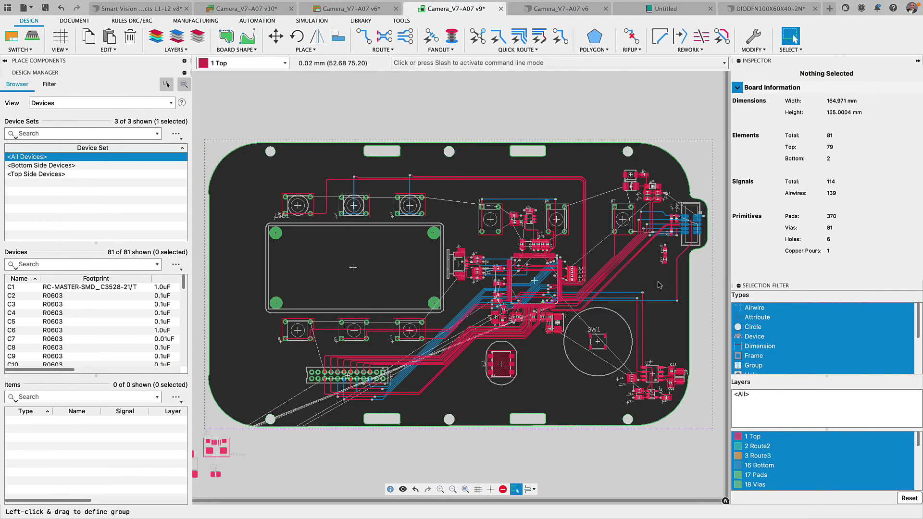
left_click(346, 9)
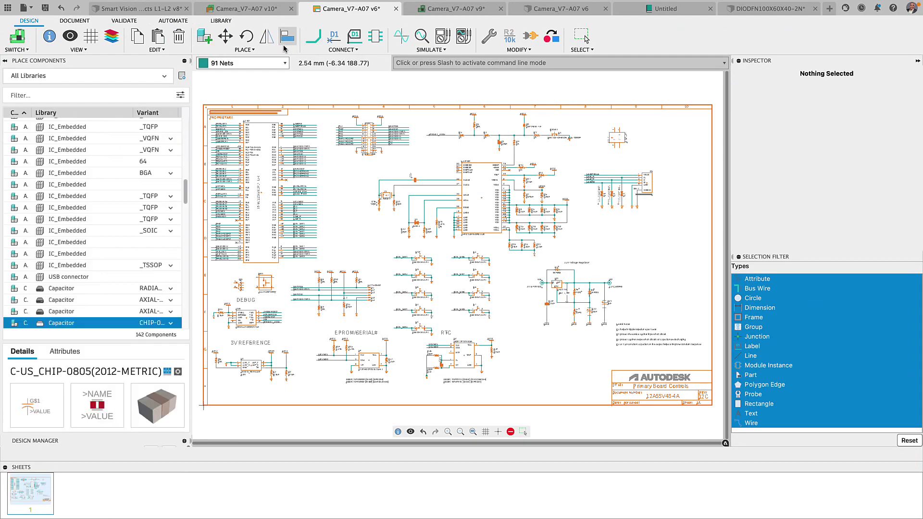
Insert the schematic from the Demo-March2022 design, accepting its net names.
left_click(239, 50)
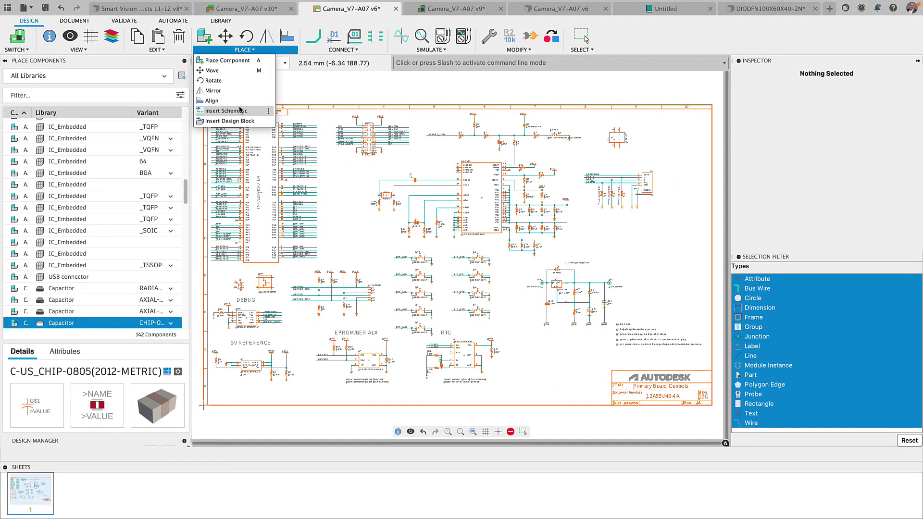
left_click(240, 110)
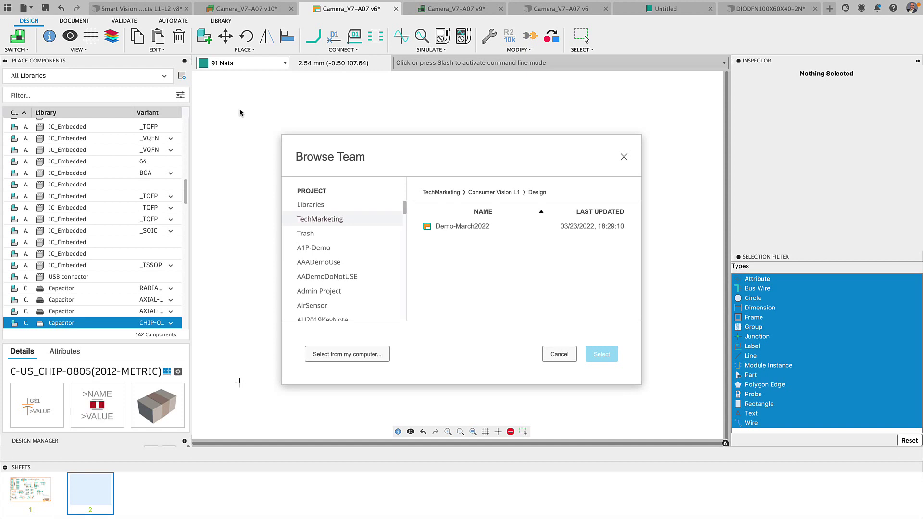
left_click(445, 229)
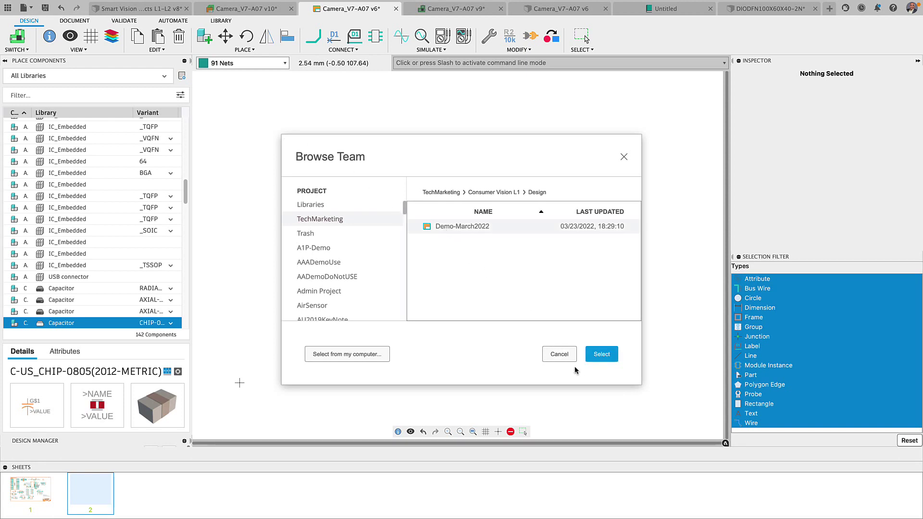
left_click(608, 358)
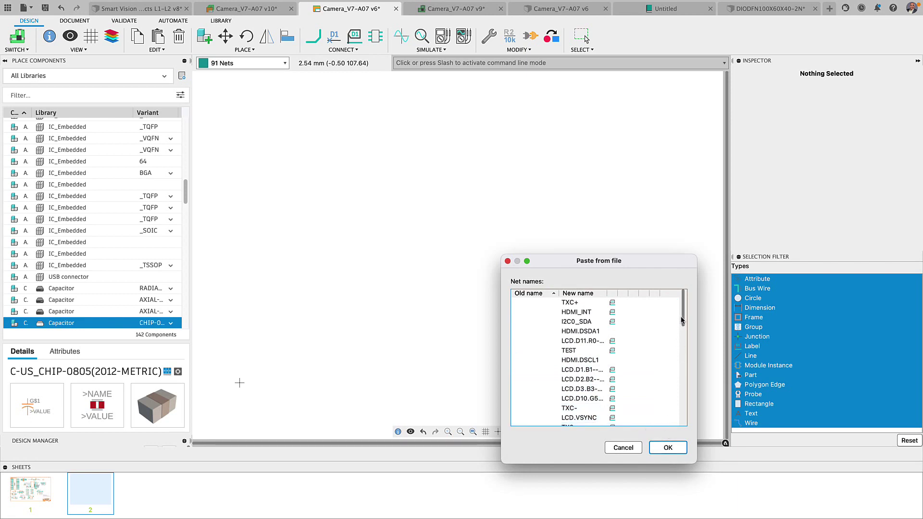
left_click_drag(682, 318, 686, 365)
left_click(677, 447)
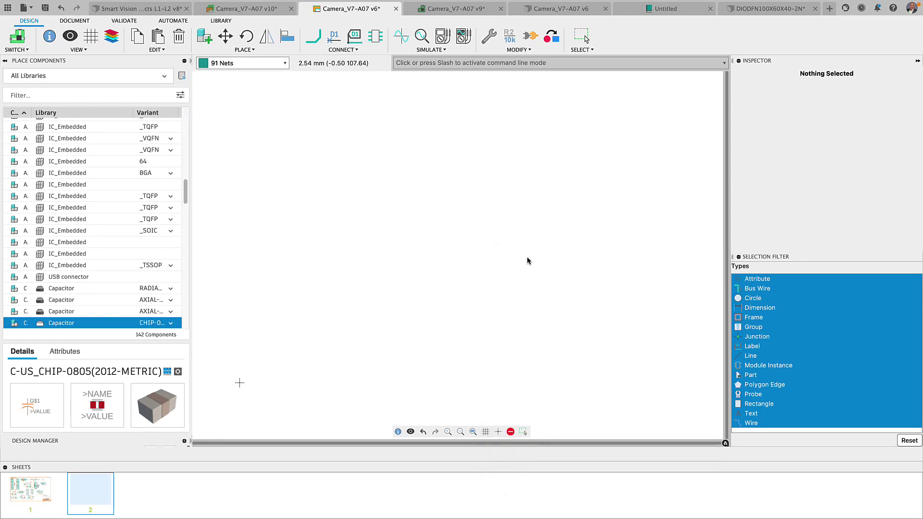
Drop the HDMI Interface schematic on sheet 2, then switch to the Camera_V7-A07 v9 board.
scroll(390, 400, "down", 5)
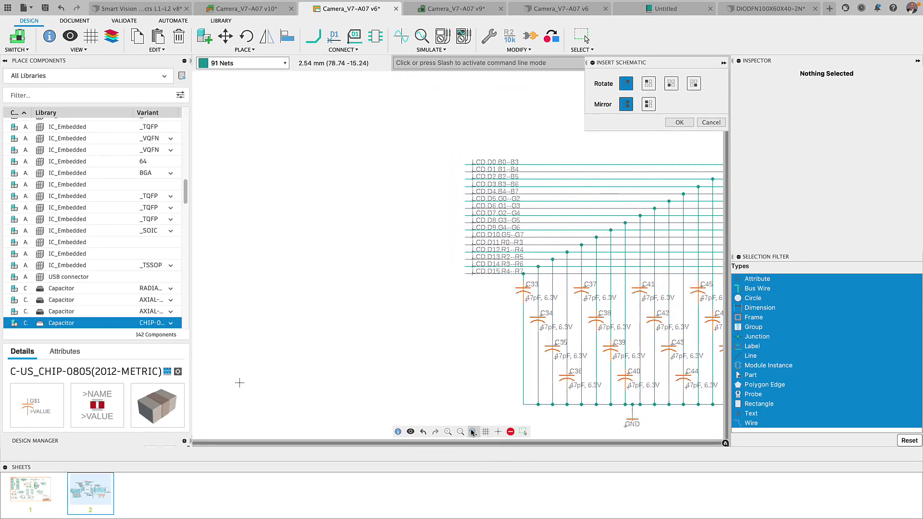
scroll(259, 370, "up", 2)
scroll(258, 370, "down", 4)
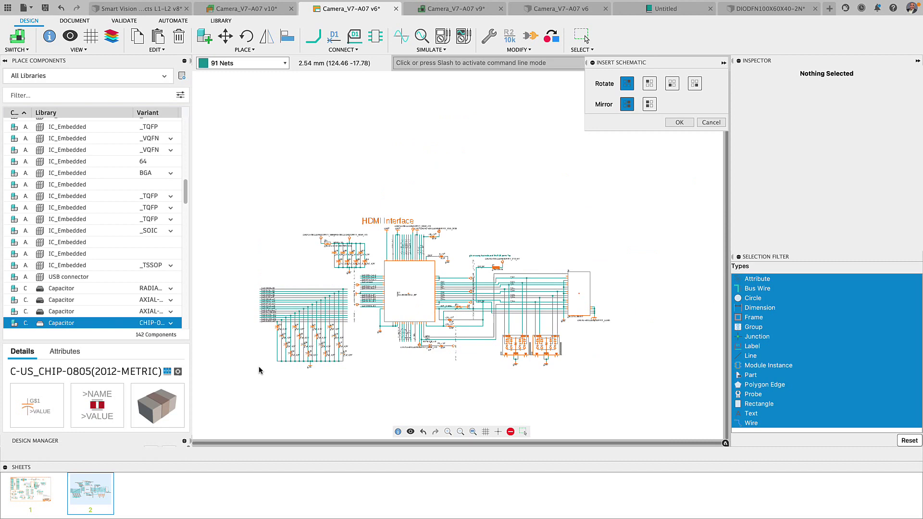
left_click(268, 363)
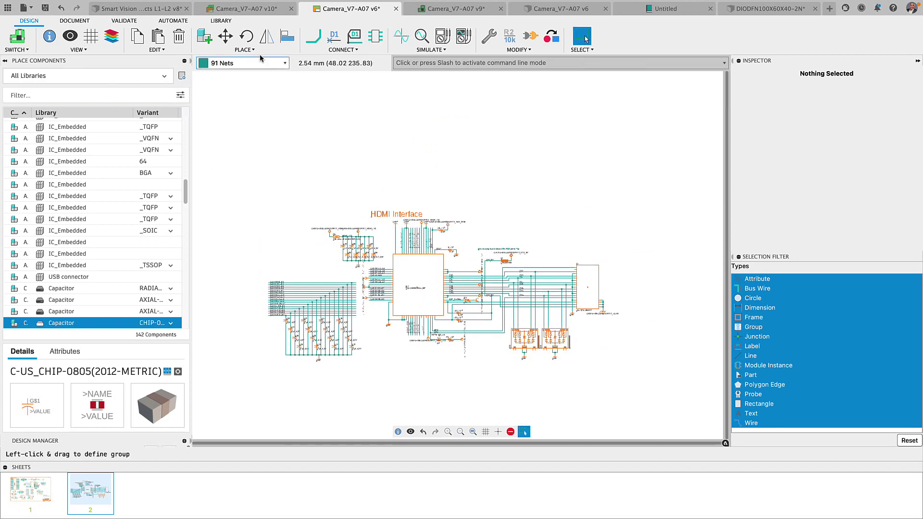
left_click(456, 9)
left_click(307, 50)
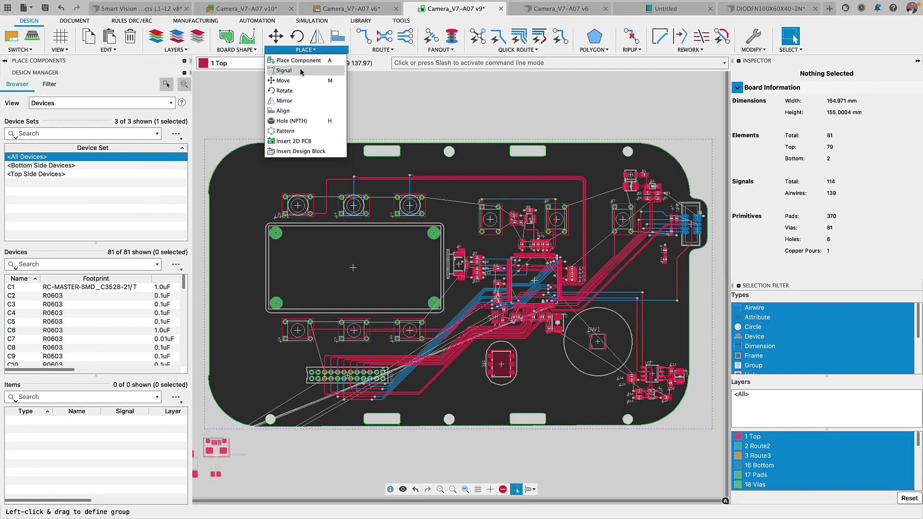
Insert the Demo-March2022 2D PCB rotated 180° at the board's lower left.
left_click(301, 141)
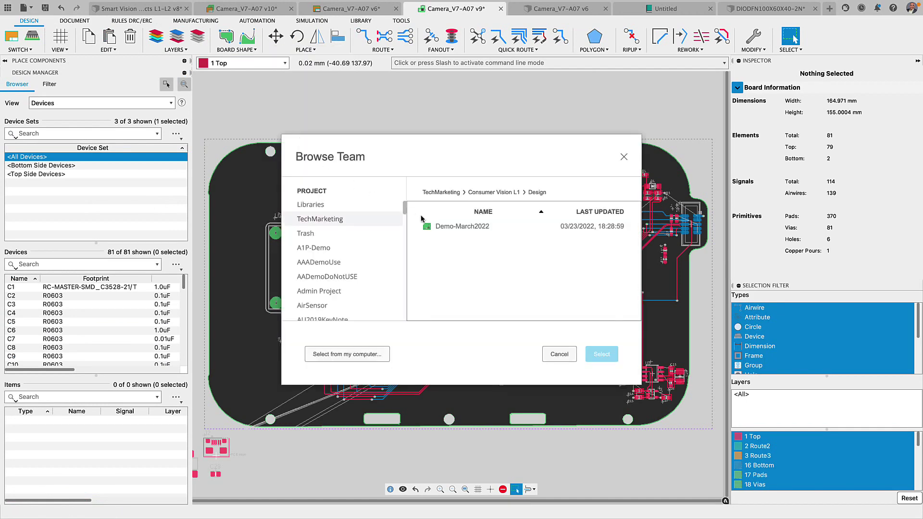
left_click(437, 226)
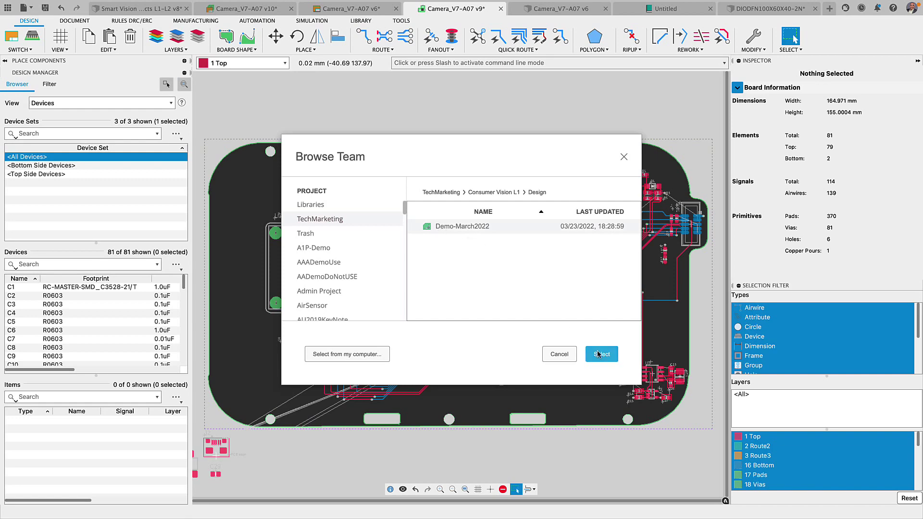
left_click(598, 354)
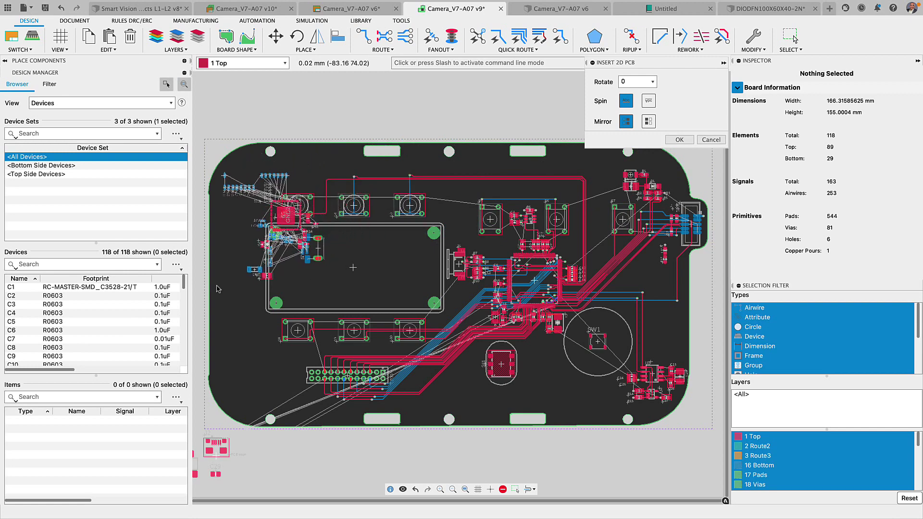
right_click(288, 269)
right_click(316, 264)
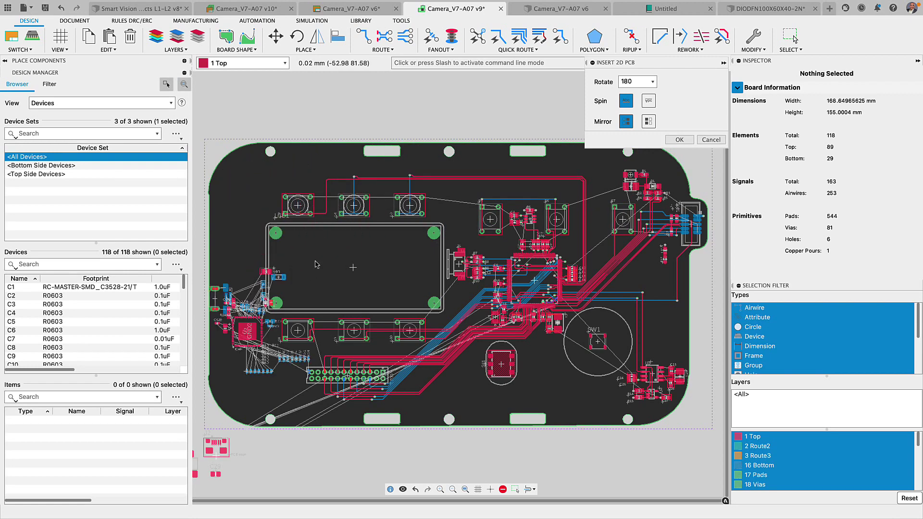
left_click(316, 265)
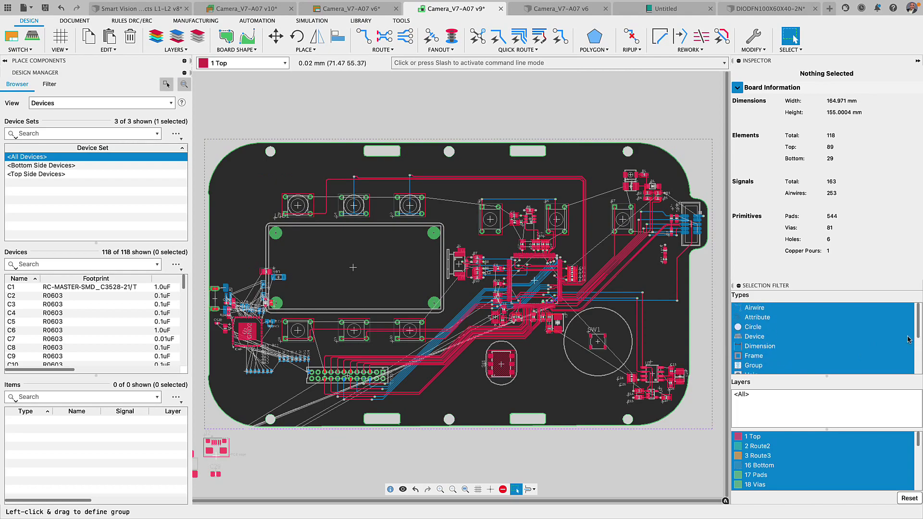
Group the inserted board parts and move them to a new spot.
scroll(246, 302, "up", 3)
scroll(247, 302, "up", 3)
left_click_drag(331, 148, 493, 350)
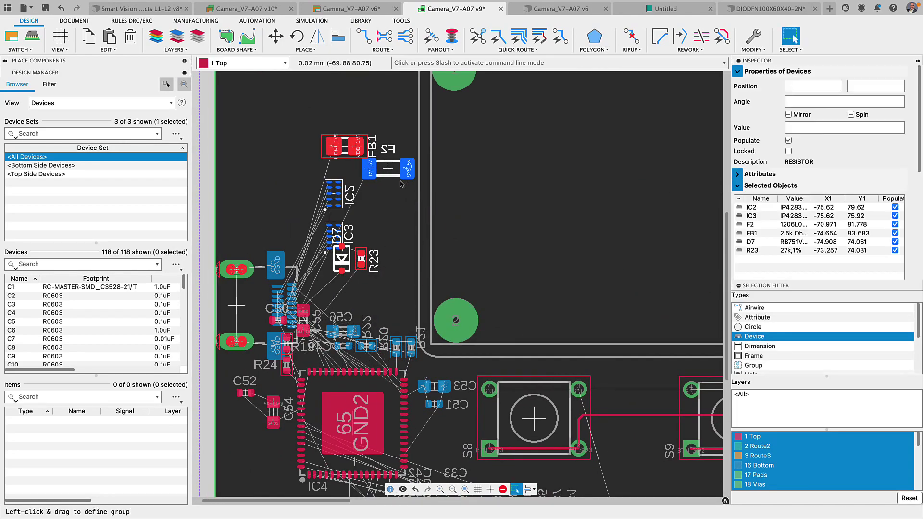
left_click(406, 301)
left_click(406, 302)
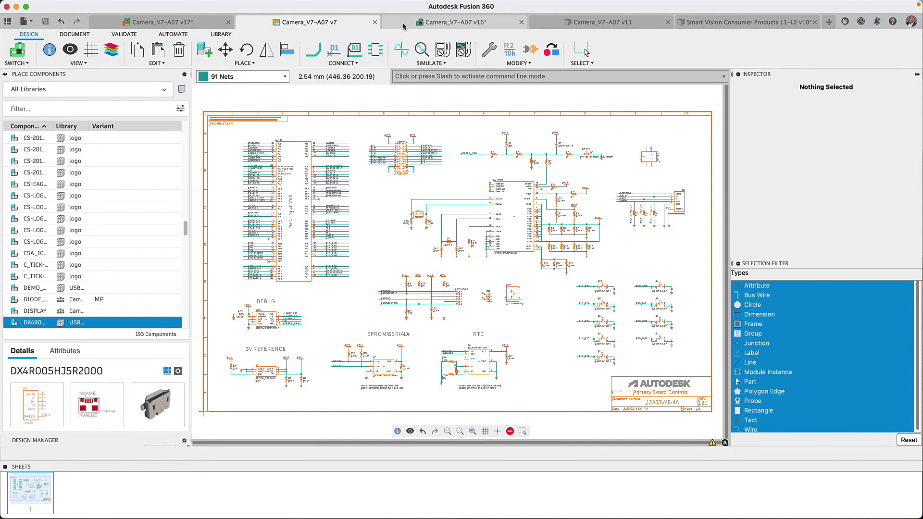
On the Camera_V7-A07 v18 board, make layer 101 Via_Pour visible.
left_click(448, 23)
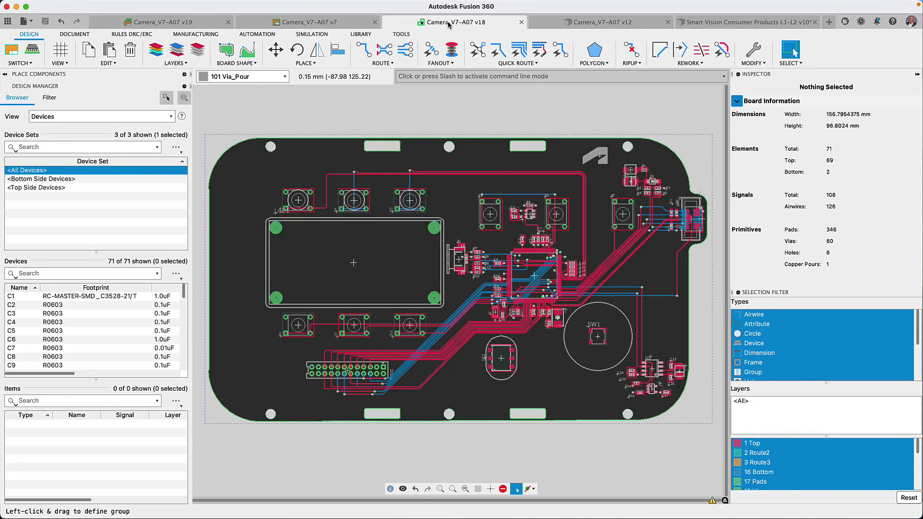
key("l")
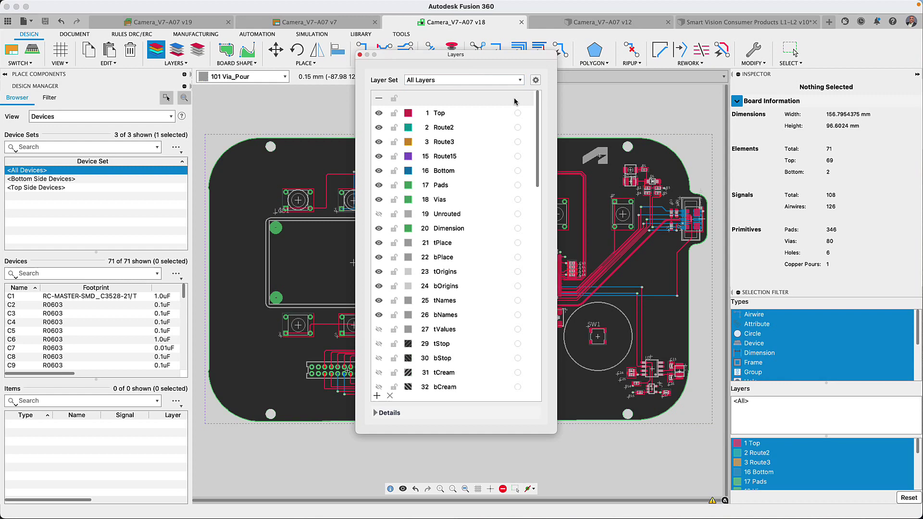
left_click_drag(539, 126, 539, 278)
left_click(376, 325)
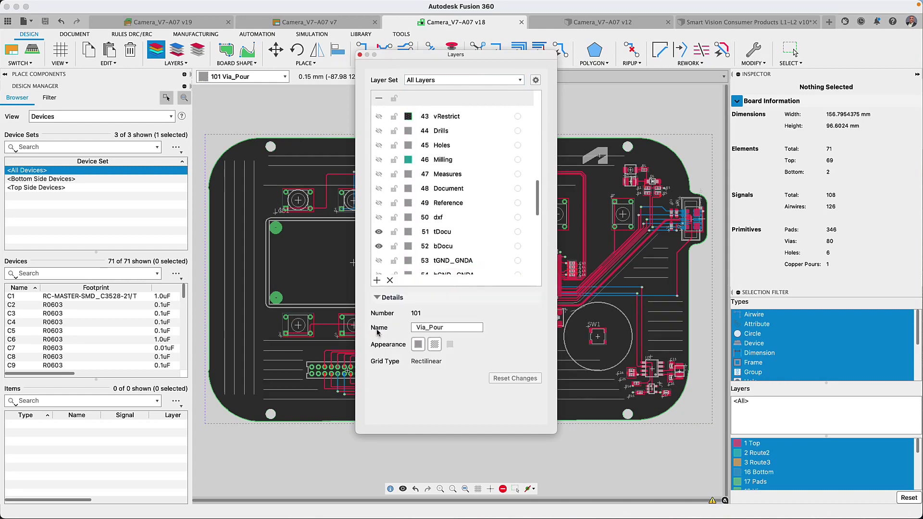
key("Escape")
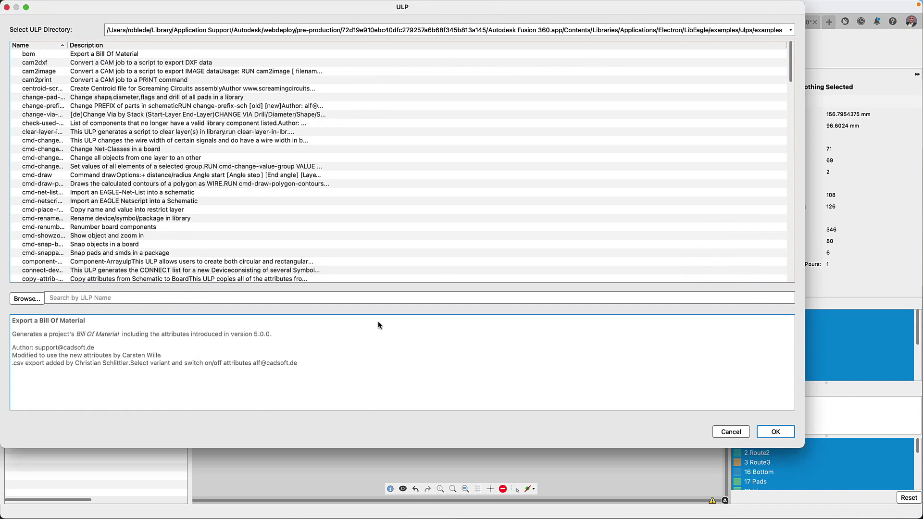
Load the create_drill_line_array.ulp script.
left_click(24, 300)
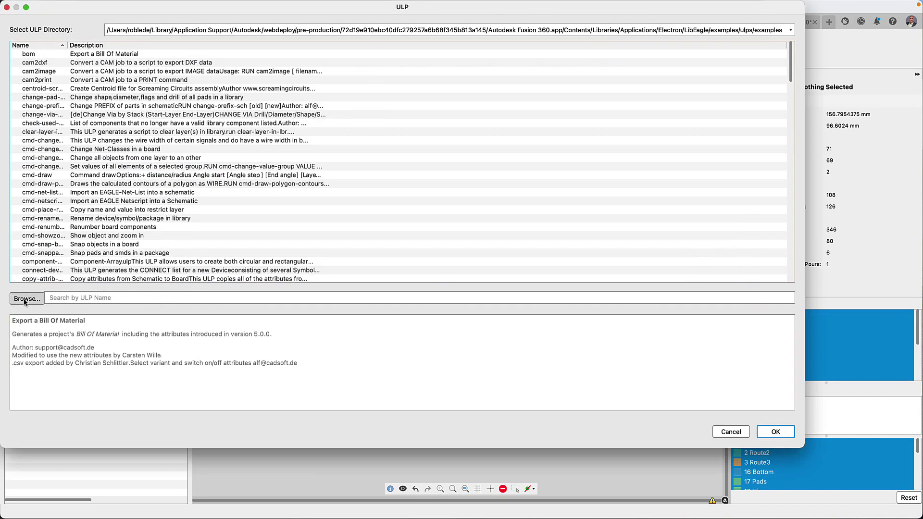
left_click(167, 87)
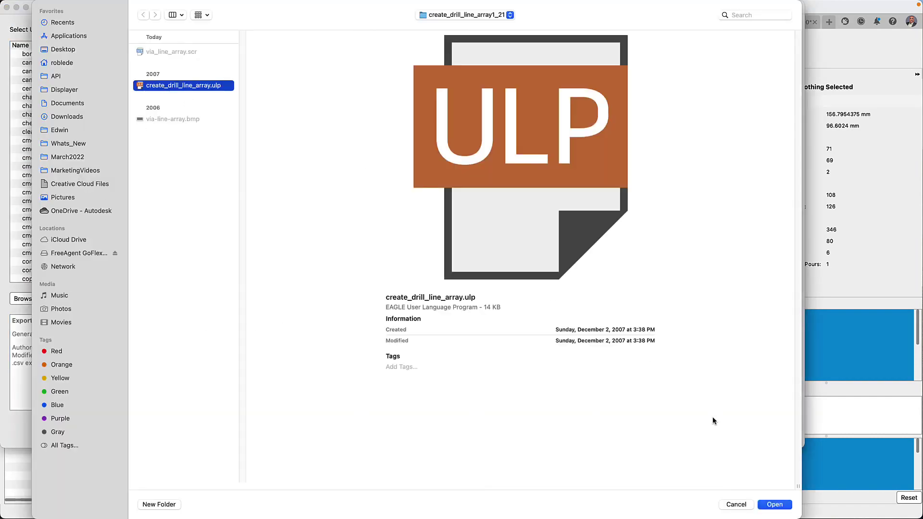
left_click(770, 505)
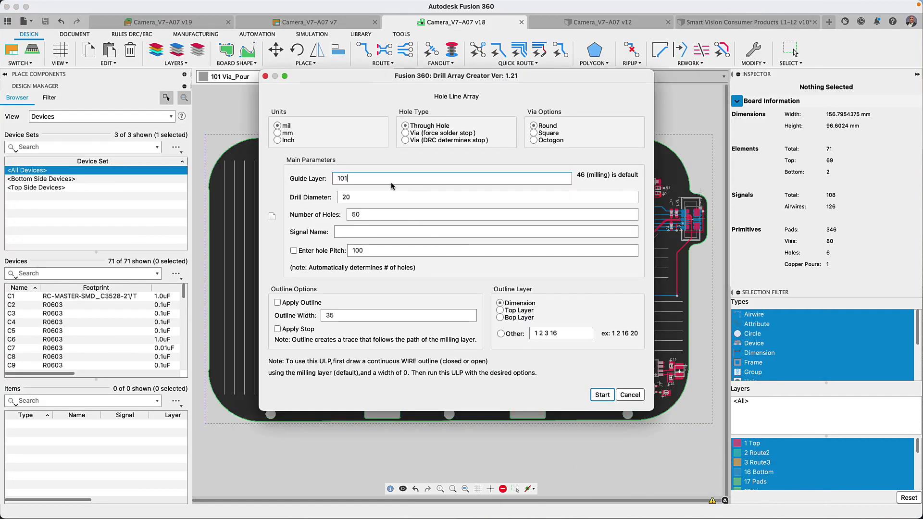
Generate an array of DRC-stop vias on signal GND along the Via_Pour lines.
left_click(405, 140)
left_click(357, 215)
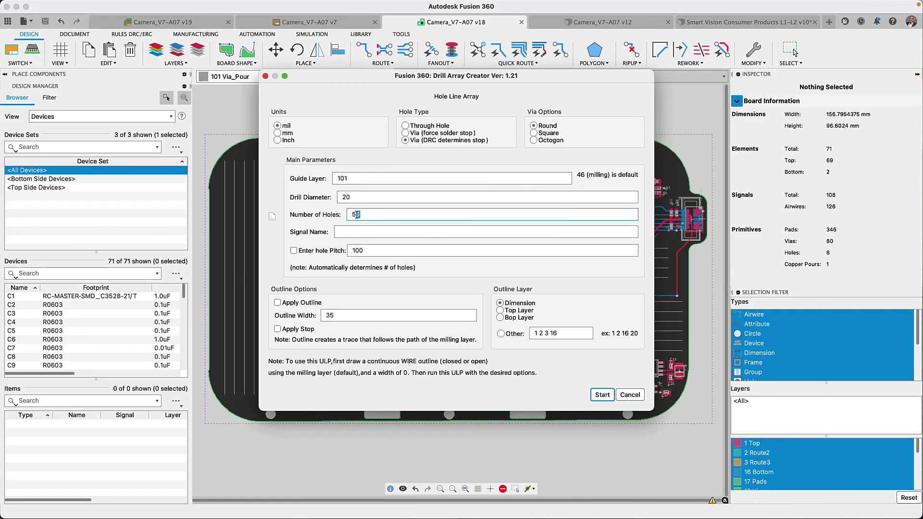
type("1000")
left_click(352, 234)
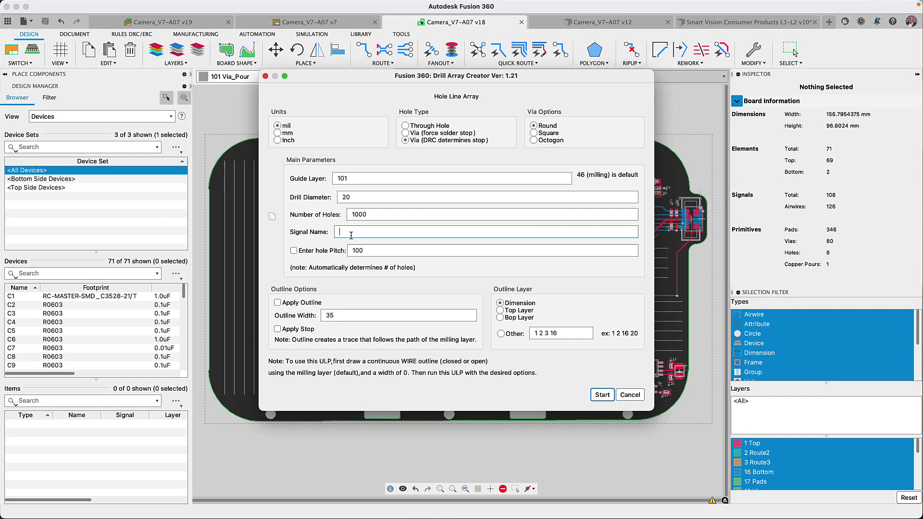
type("GND")
left_click(602, 395)
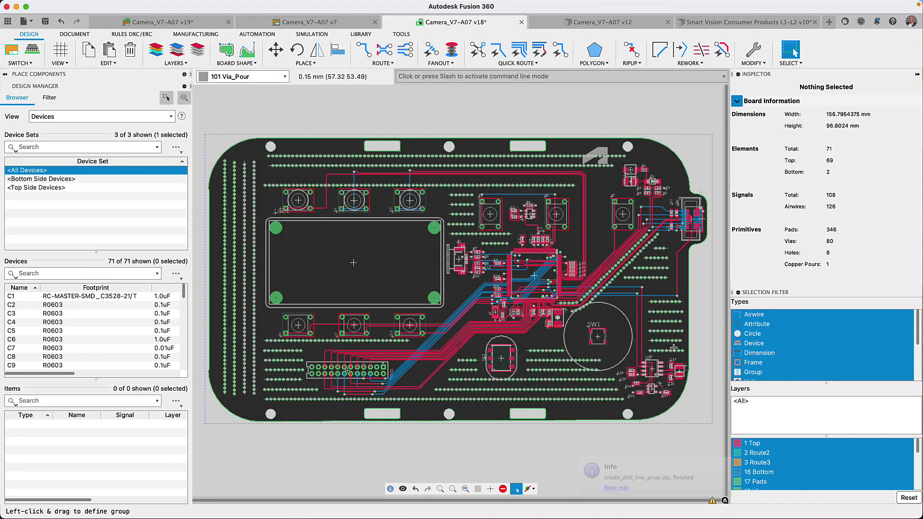
Push the via-filled board to the 3D PCB.
key("ctrl+l")
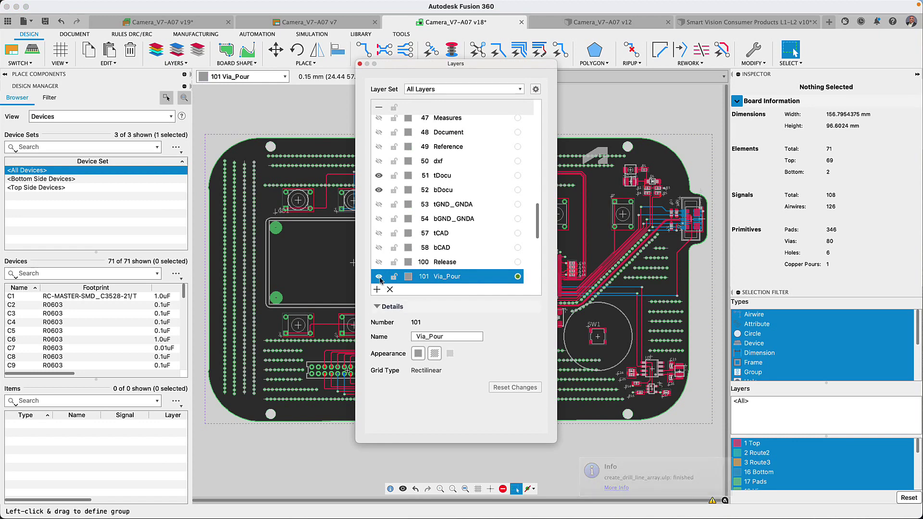
key("Escape")
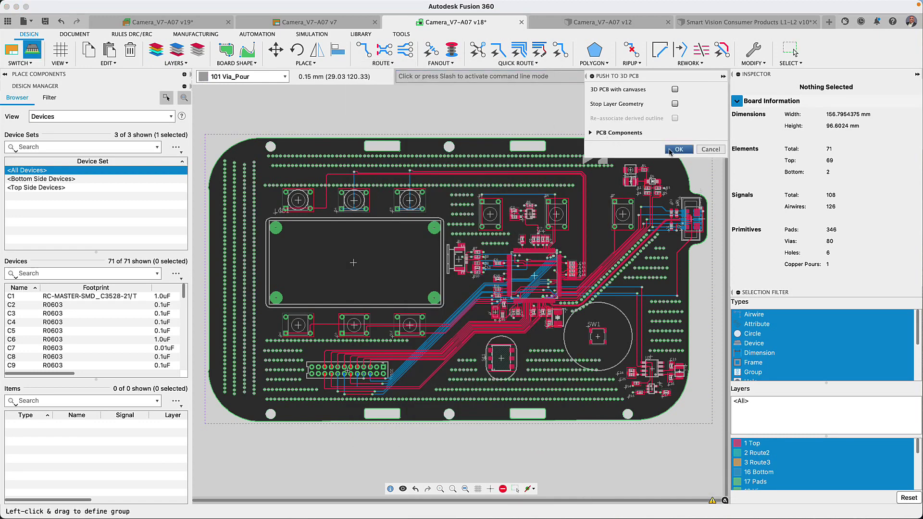
left_click(669, 150)
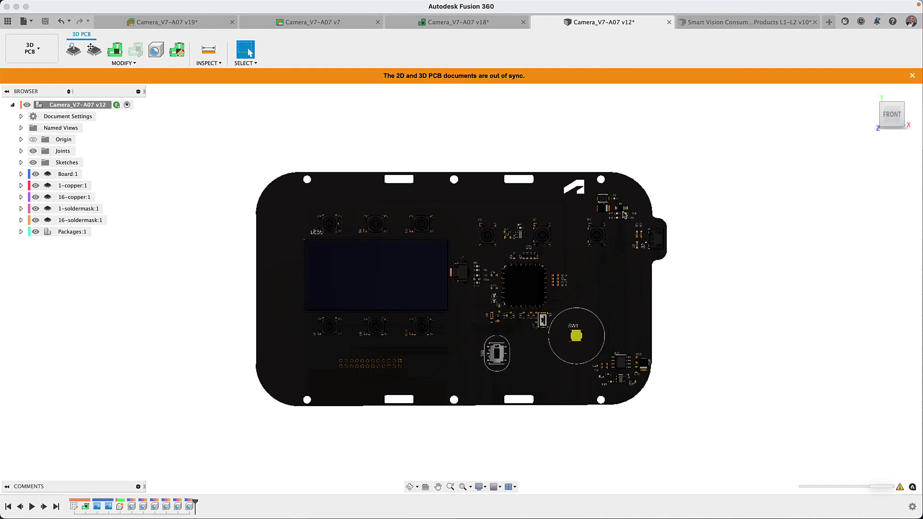
Save the PCB as a new version noted 'Via Pour' and go to Smart Vision.
scroll(623, 214, "up", 5)
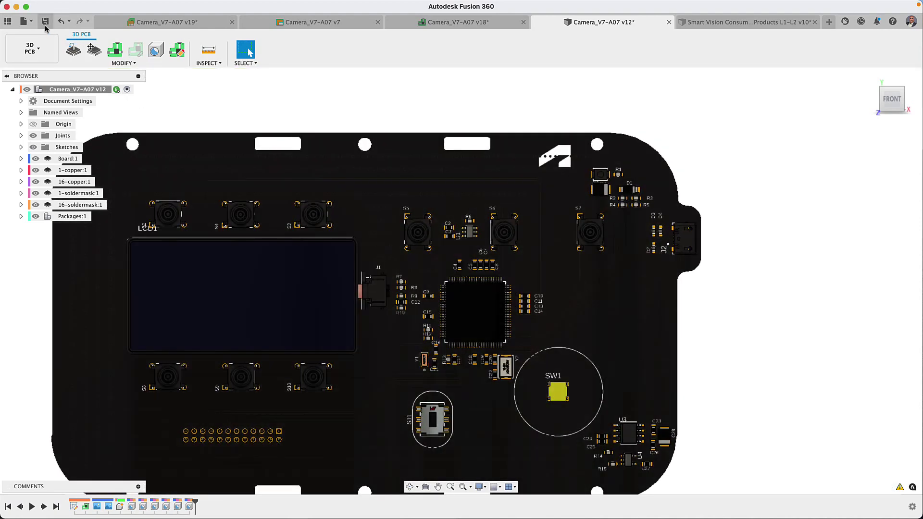
left_click(45, 21)
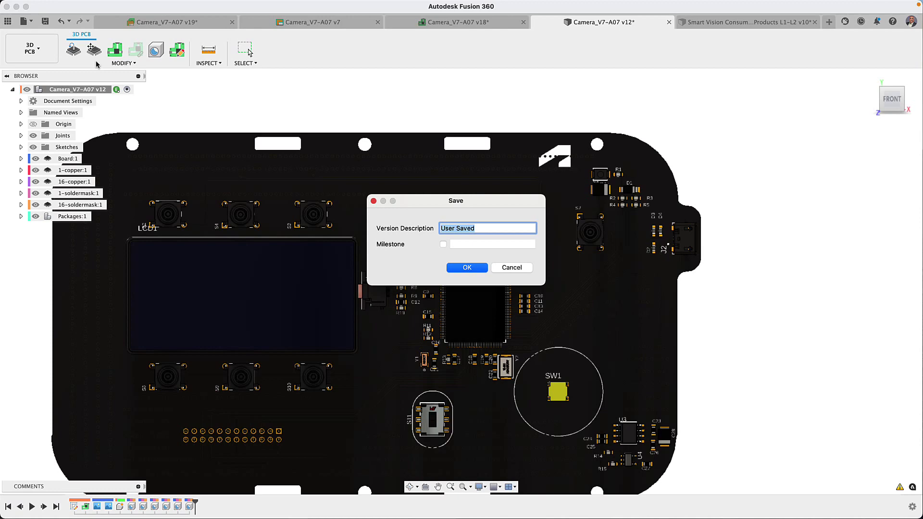
type("Via Pour")
left_click(460, 268)
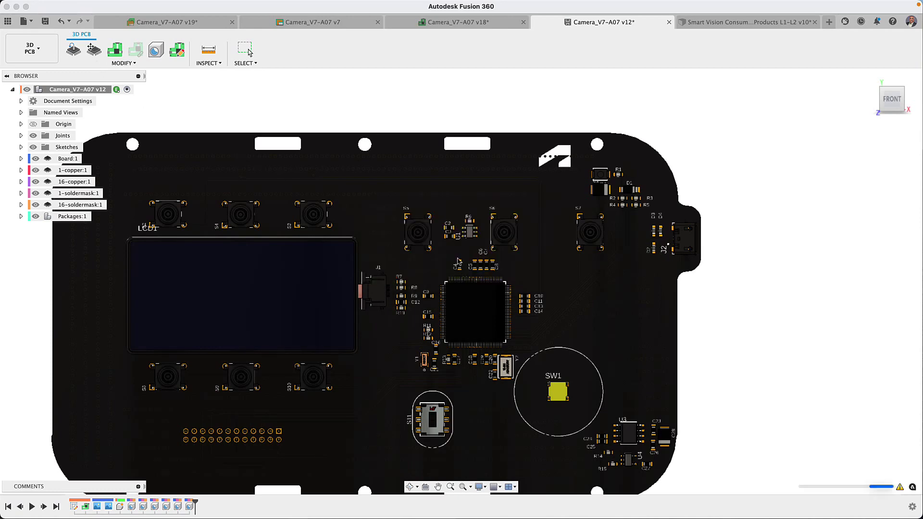
left_click(736, 23)
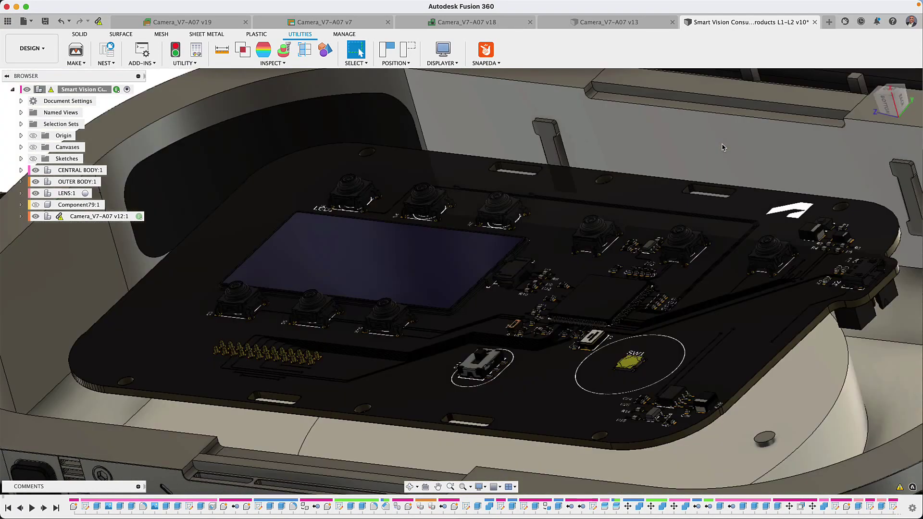
Update the embedded PCB to v13 and create a new electronics library.
left_click(98, 24)
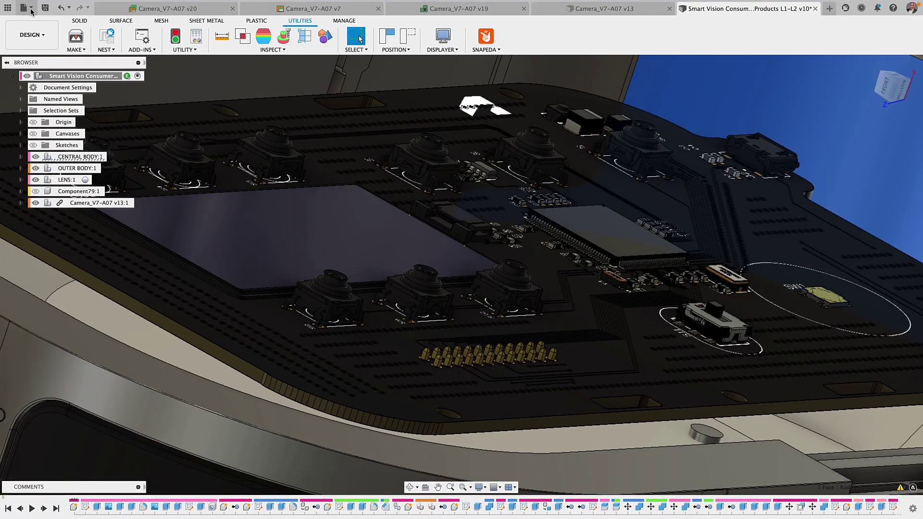
left_click(31, 9)
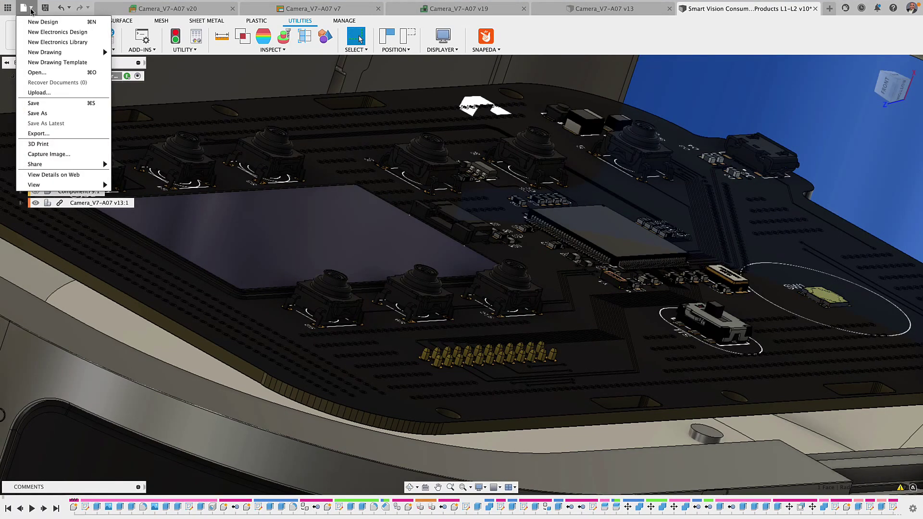
left_click(102, 44)
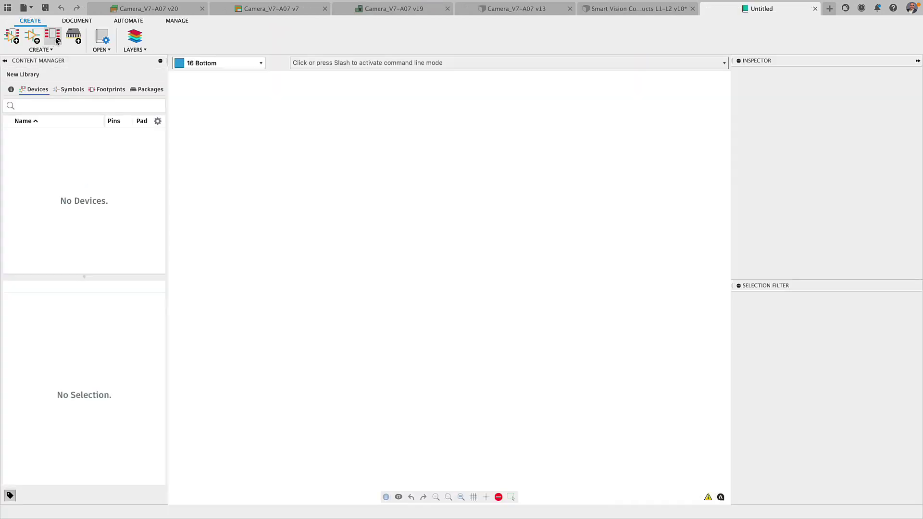
Start a new 3D package with the DIP Socket generator (16 round-pad pins).
left_click(73, 37)
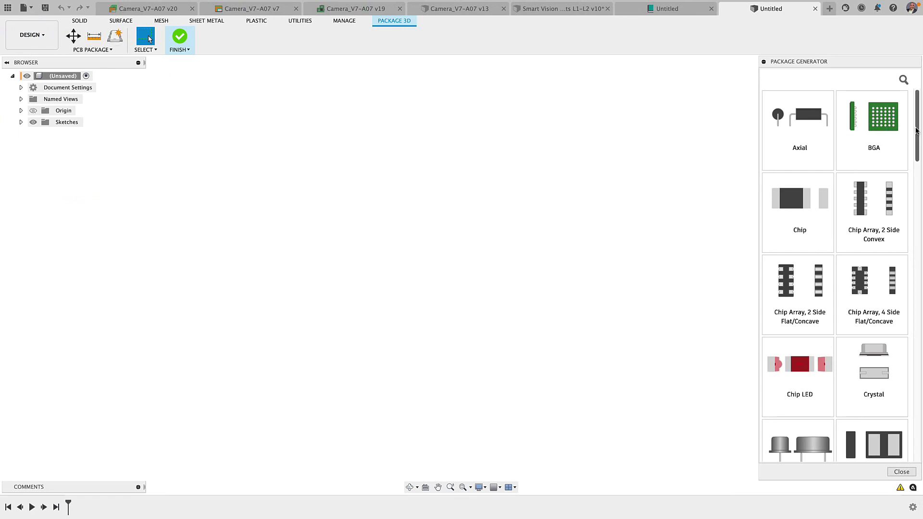
left_click_drag(916, 131, 918, 196)
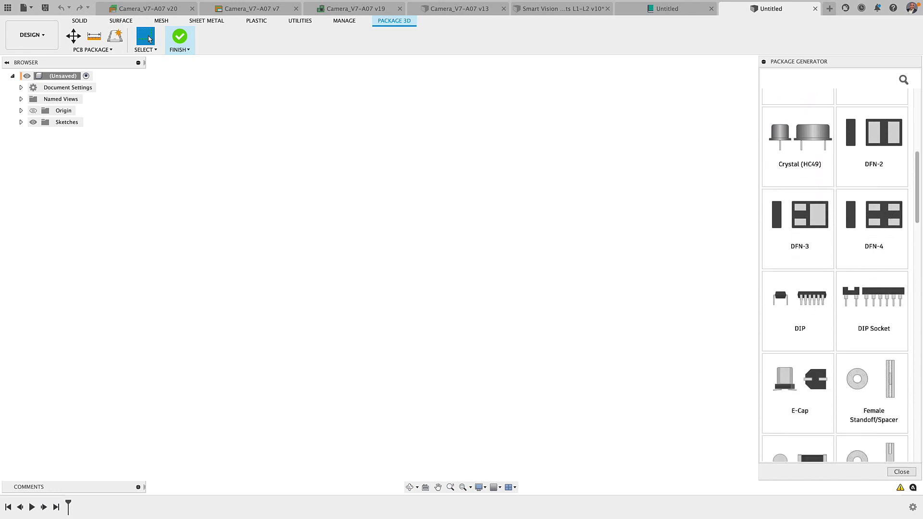
left_click(873, 307)
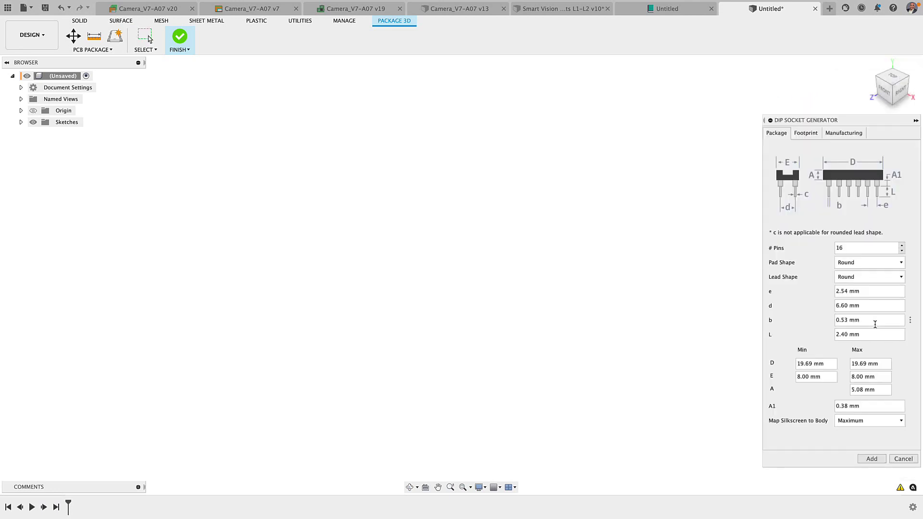
Generate the 16-pin DIP socket, then change its lead shape to Rectangle.
left_click(872, 459)
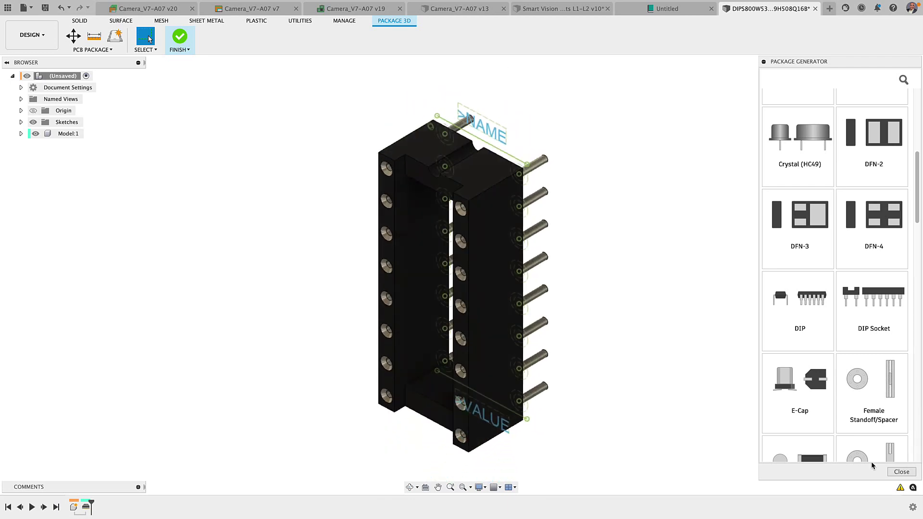
left_click(85, 508)
double_click(85, 508)
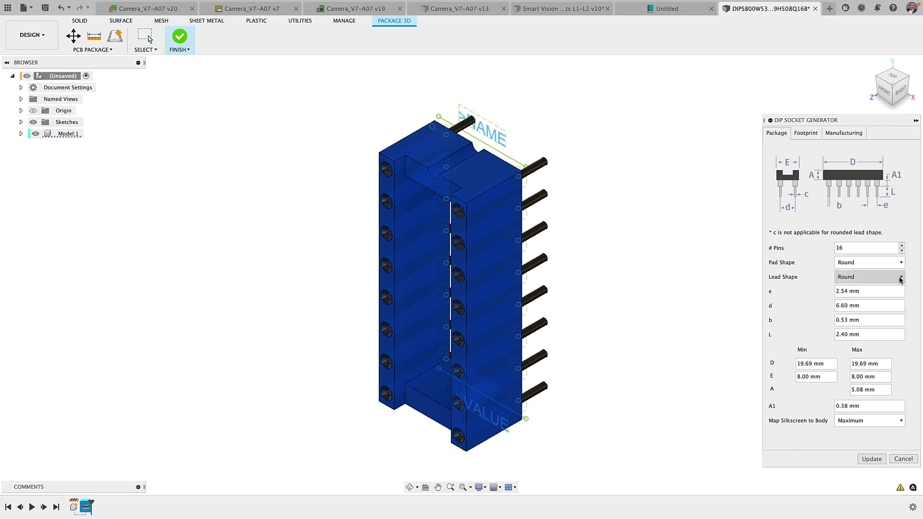
left_click(900, 279)
left_click(889, 294)
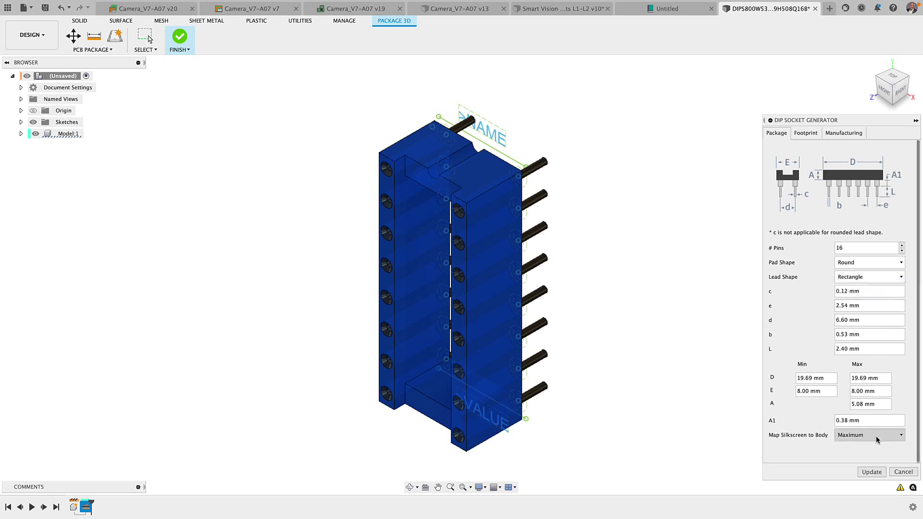
left_click(872, 472)
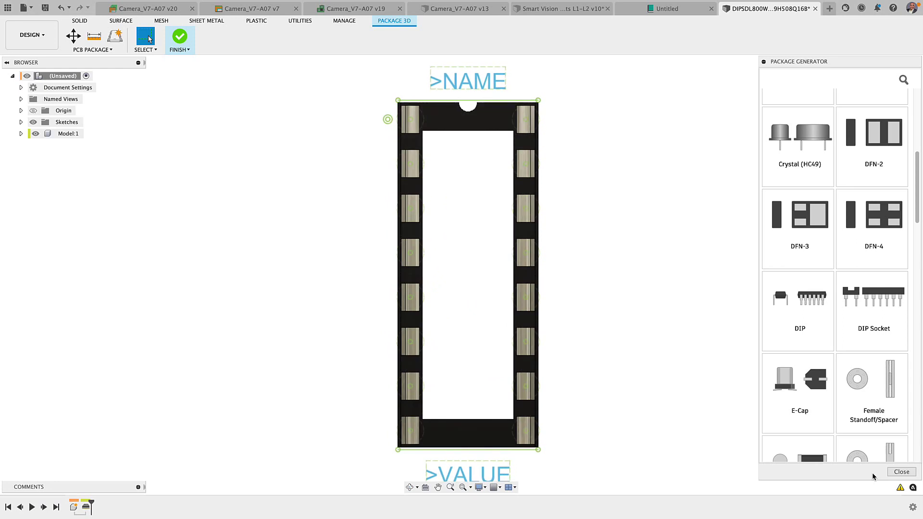
View the rectangular-lead socket at an oblique angle and pick the DFN-2 generator.
middle_click_drag(574, 458, 574, 414, "shift")
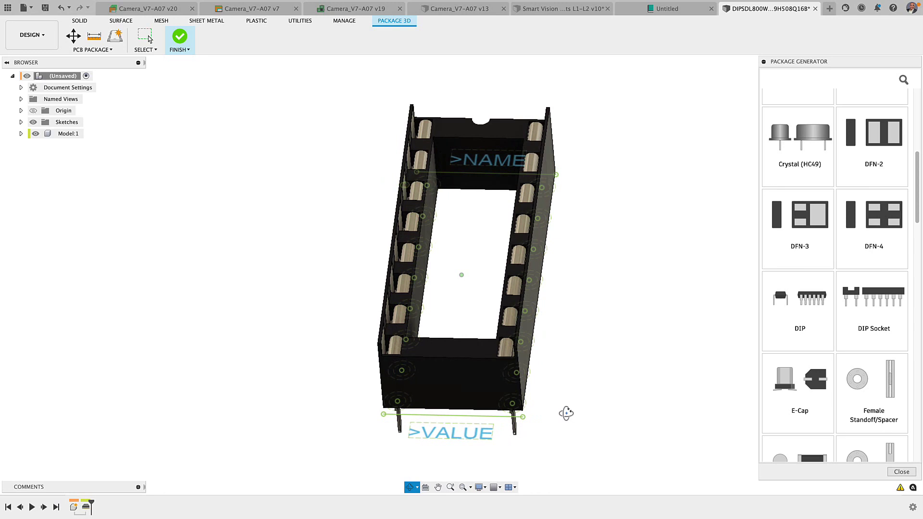
left_click_drag(566, 413, 556, 413)
key("Escape")
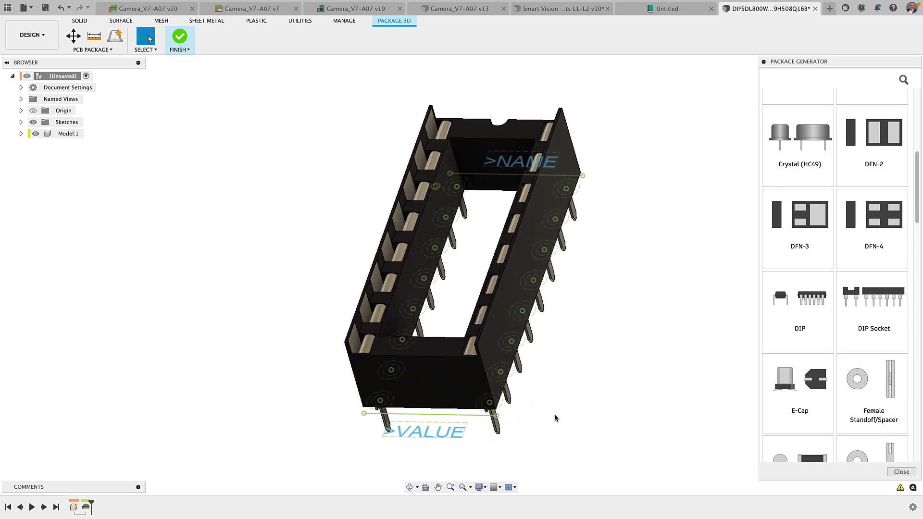
left_click(872, 151)
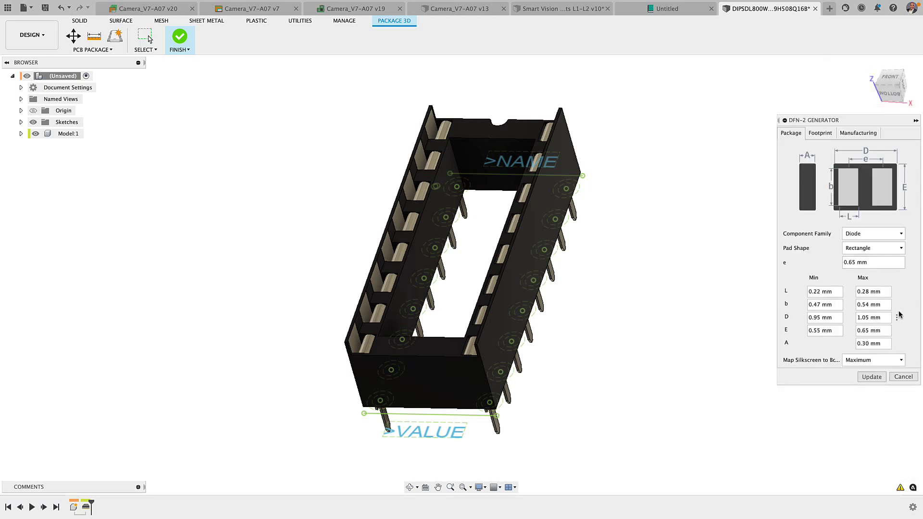
Generate the DFN-2 diode package and regenerate it with Rounded Rectangle pads.
left_click(879, 377)
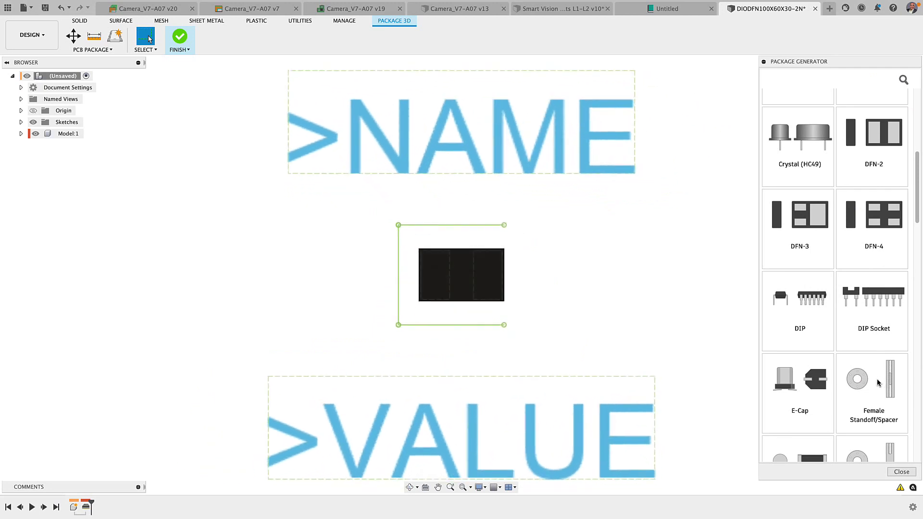
scroll(552, 332, "up", 3)
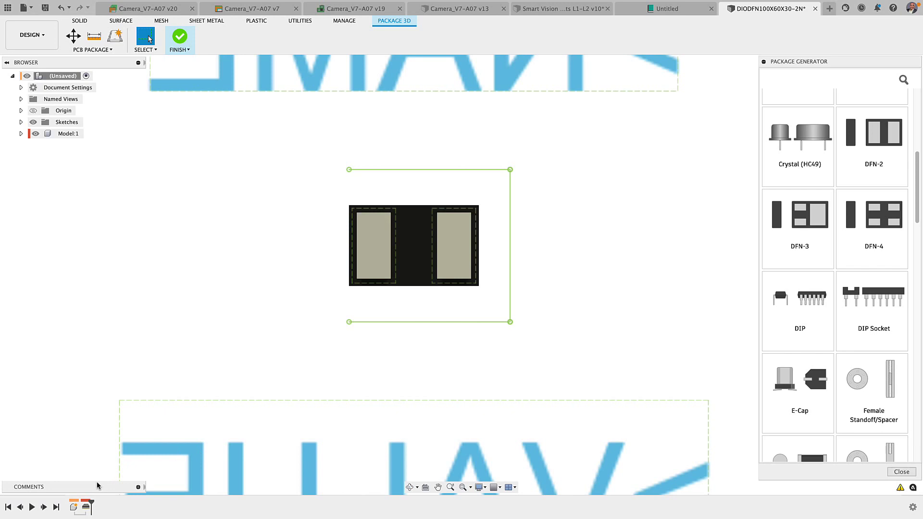
double_click(86, 507)
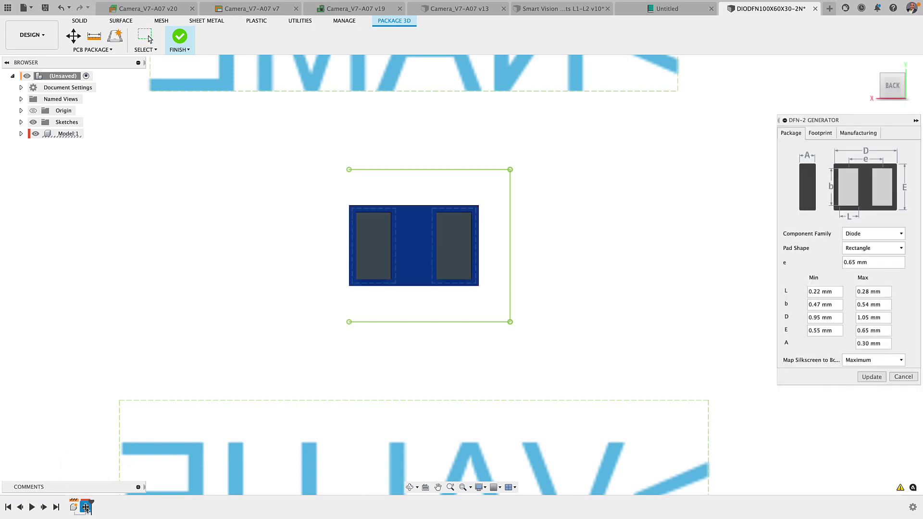
left_click(897, 248)
left_click(871, 265)
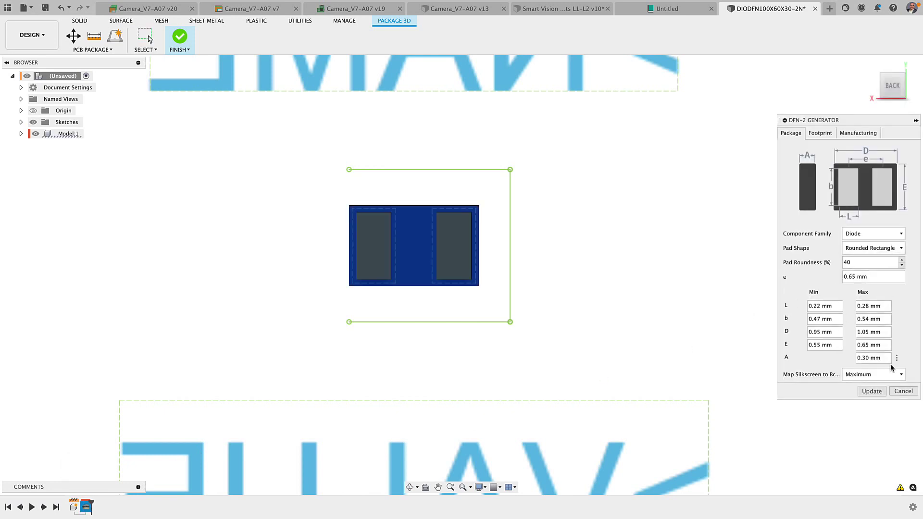
left_click(879, 392)
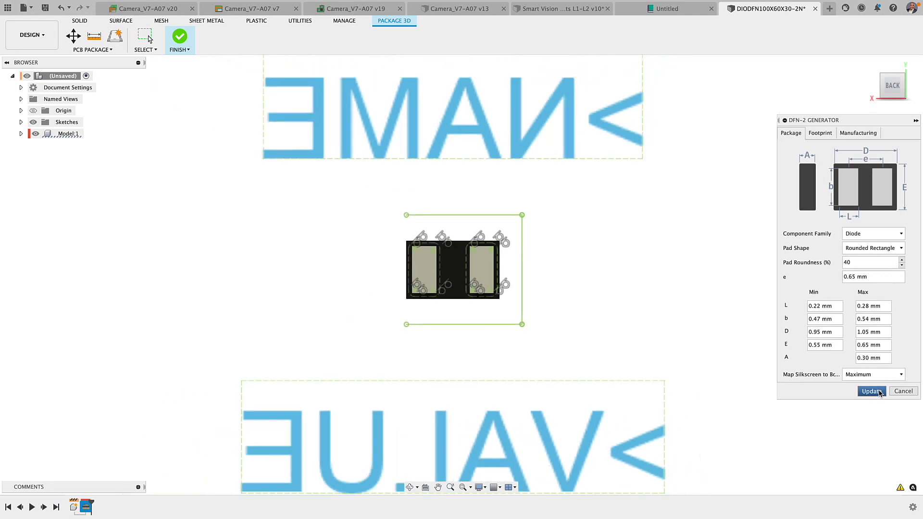
Generate a DFN-4 package with Rounded Rectangle pads.
scroll(503, 288, "down", 1)
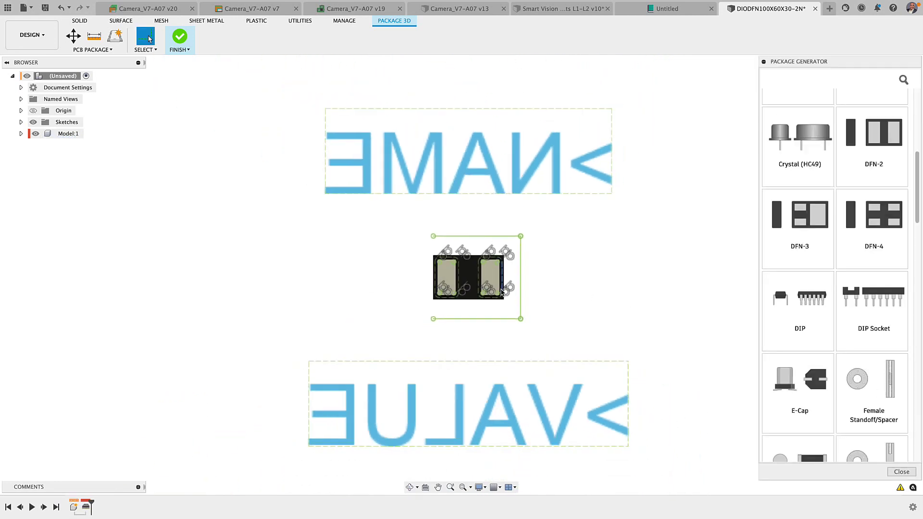
scroll(503, 288, "up", 5)
scroll(501, 292, "up", 4)
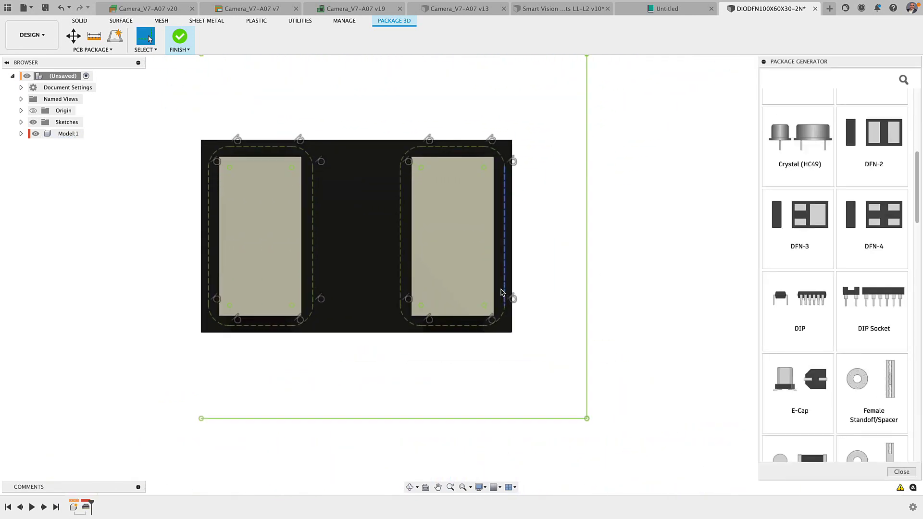
left_click(876, 232)
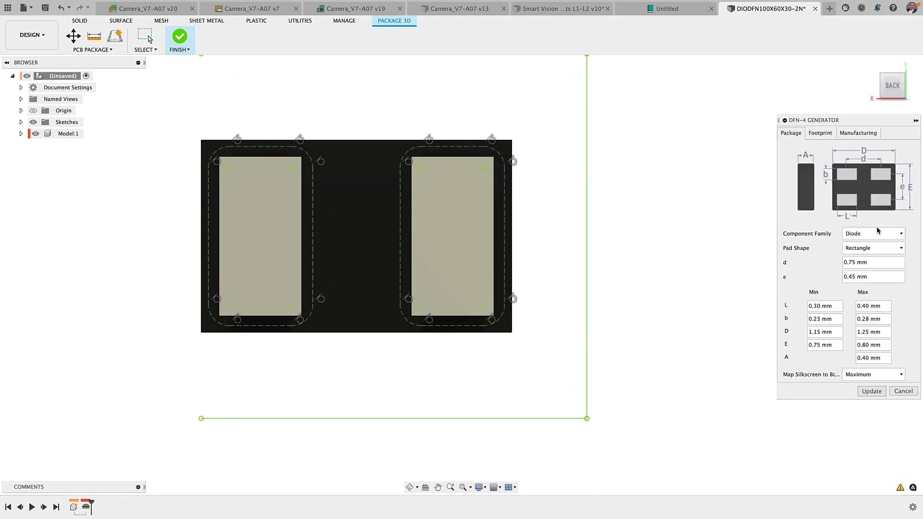
left_click(875, 249)
left_click(870, 265)
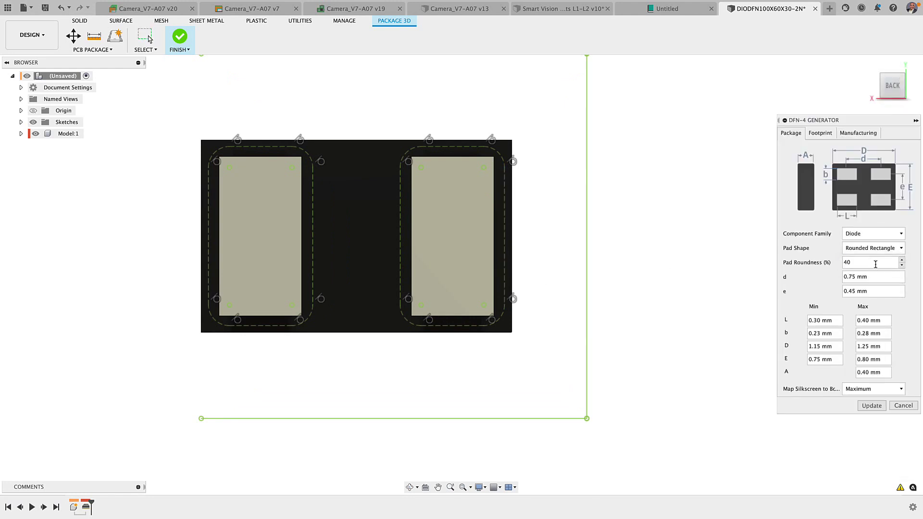
left_click(872, 406)
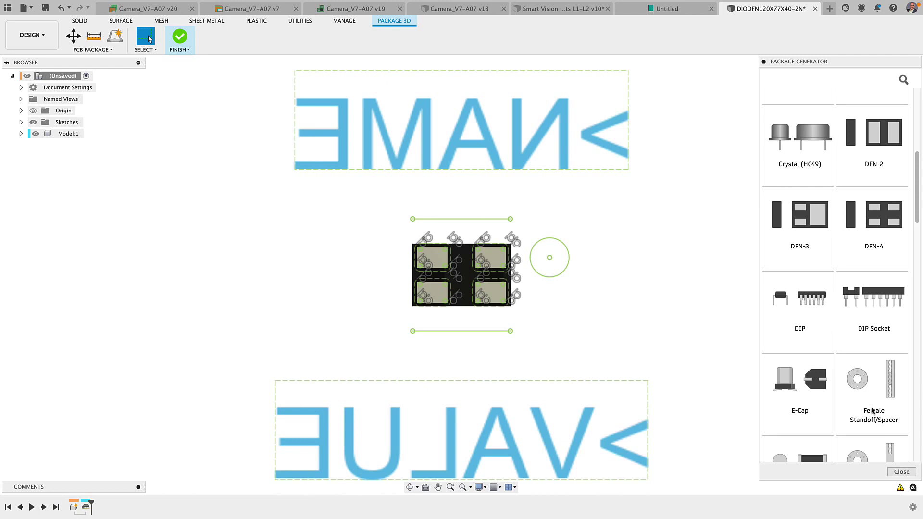
Save the DIODFN120X77X40-2N package into the new library.
scroll(472, 273, "up", 5)
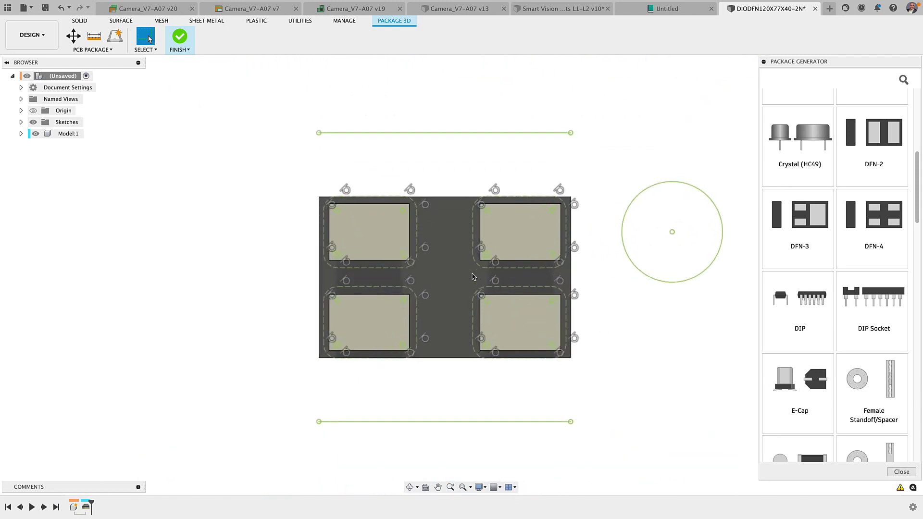
left_click(180, 38)
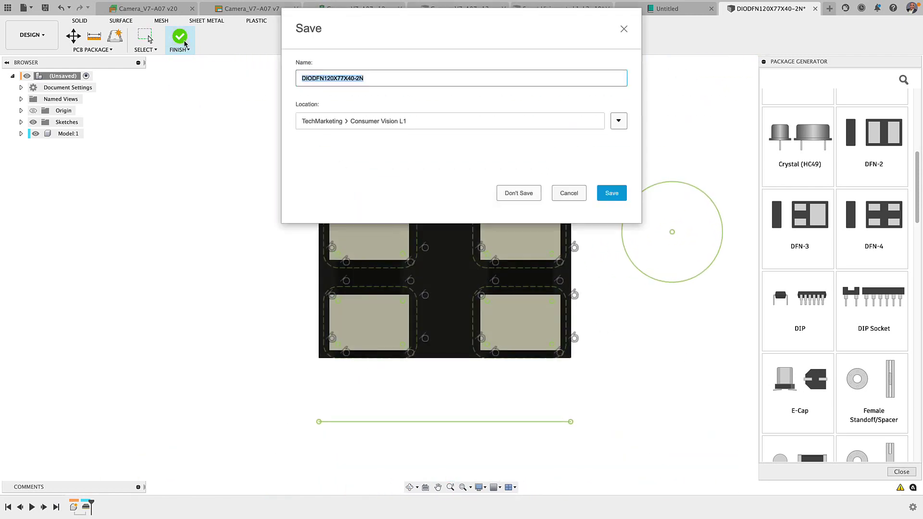
left_click(600, 193)
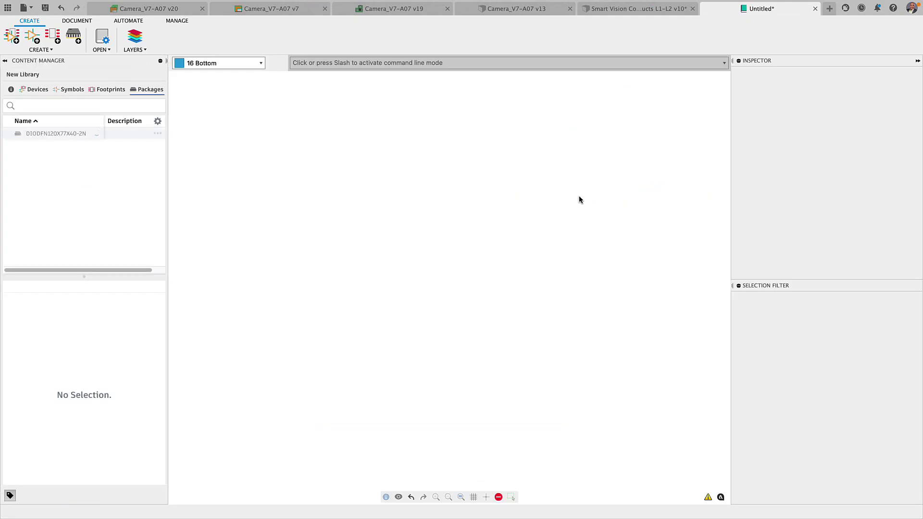
Open the DIODFN120X77X40-2N footprint and hide the tDocu layer.
left_click(106, 91)
double_click(63, 134)
left_click(244, 36)
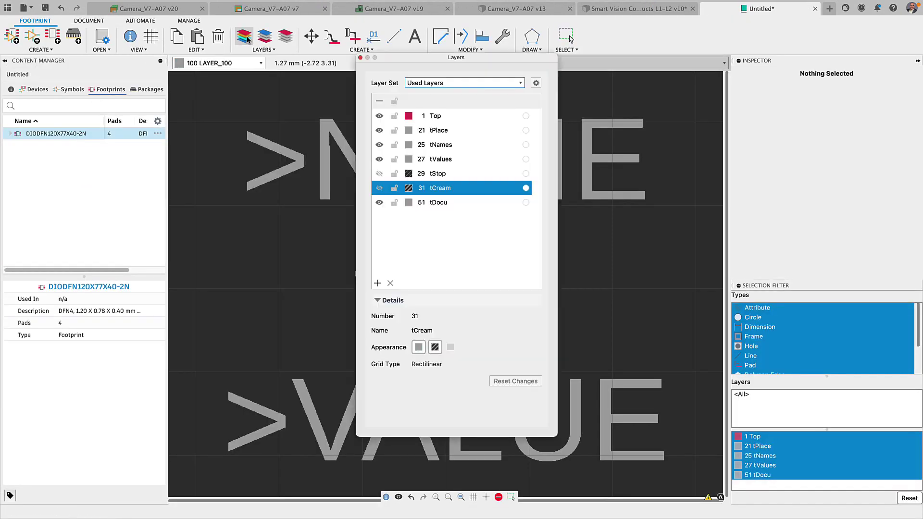
left_click(379, 202)
left_click(360, 57)
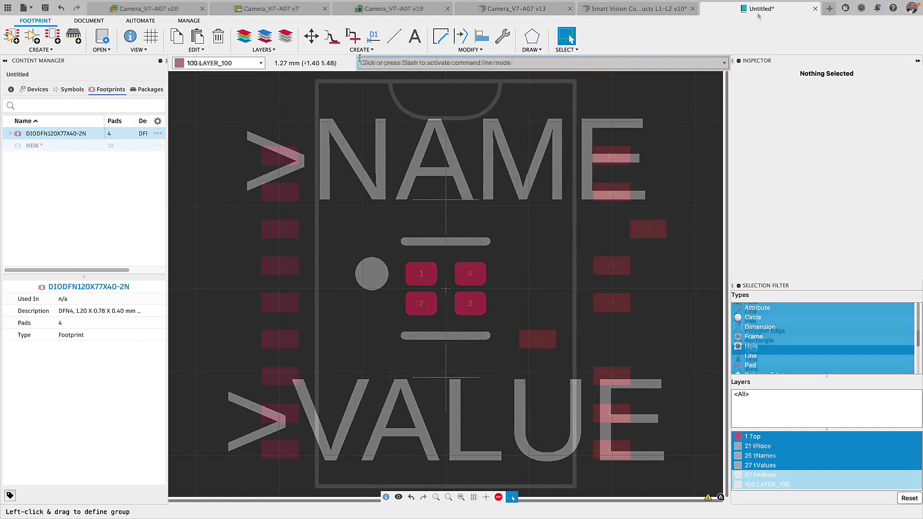
Align the nine right-hand pads into one grid-snapped column at X 7.62.
left_click_drag(682, 111, 501, 484)
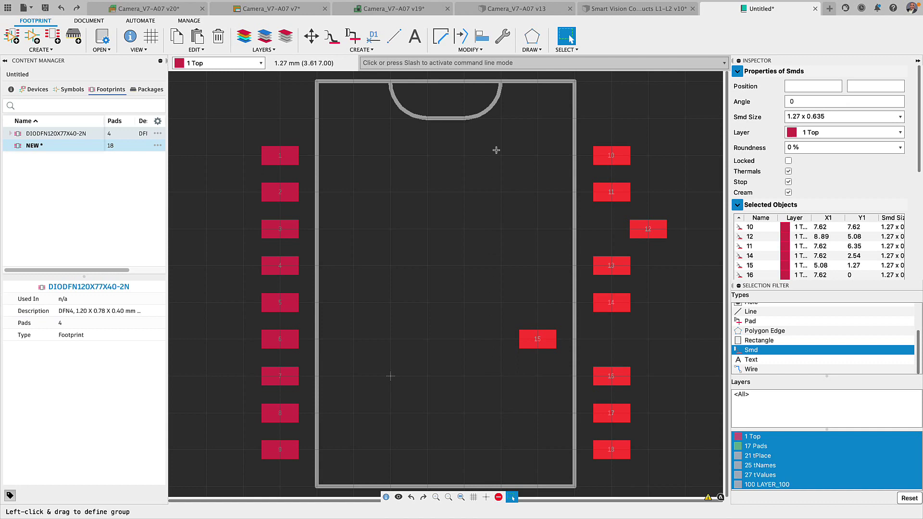
left_click(483, 37)
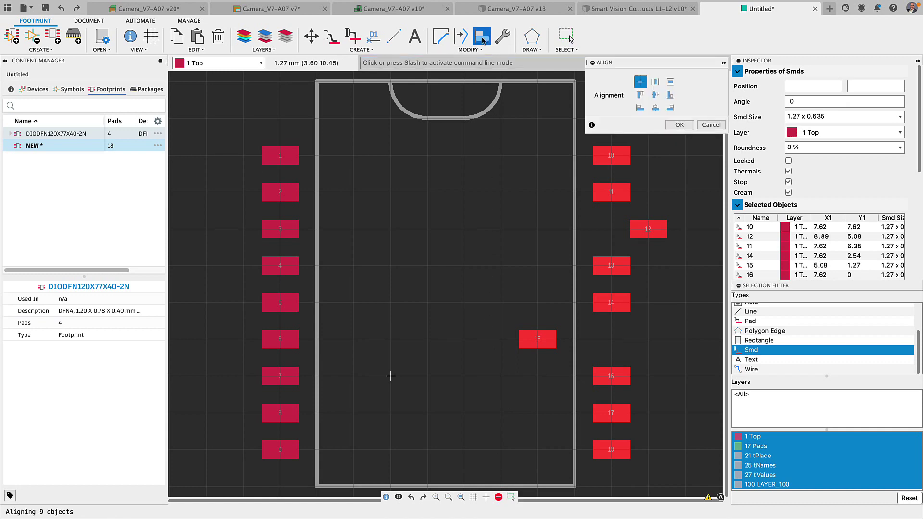
left_click(655, 108)
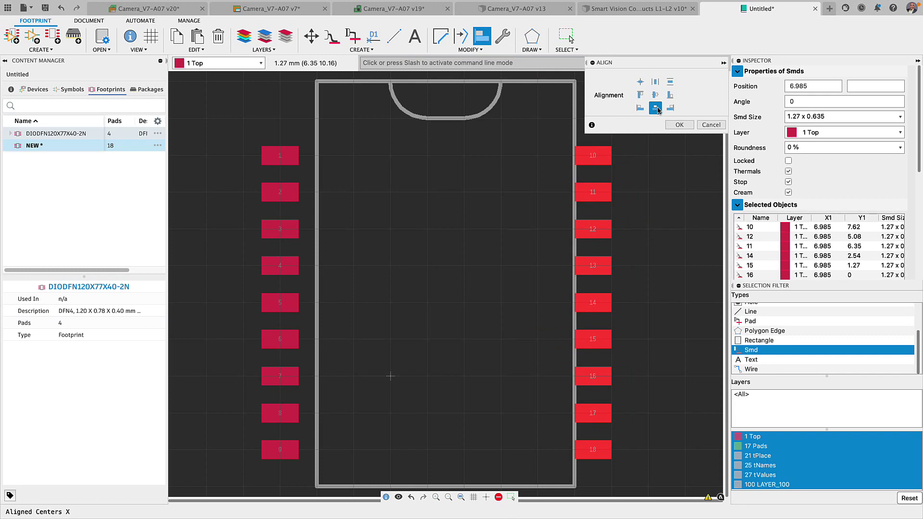
left_click(640, 82)
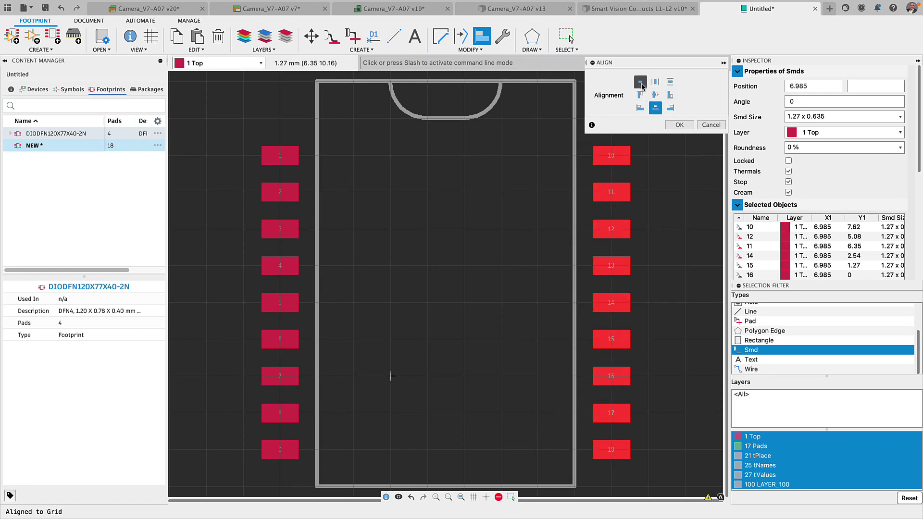
left_click(670, 124)
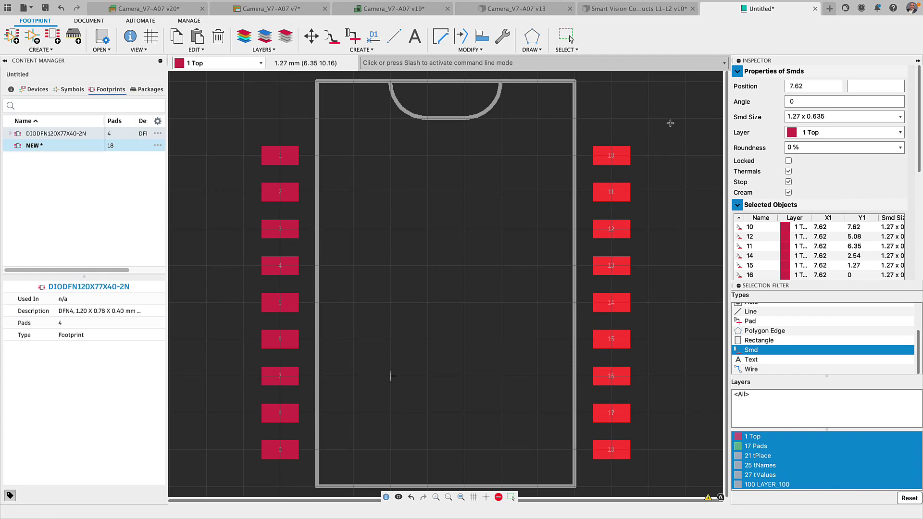
In the schematic, centre-align resistors R8, R10 and R7 at Y 140.97.
left_click(267, 9)
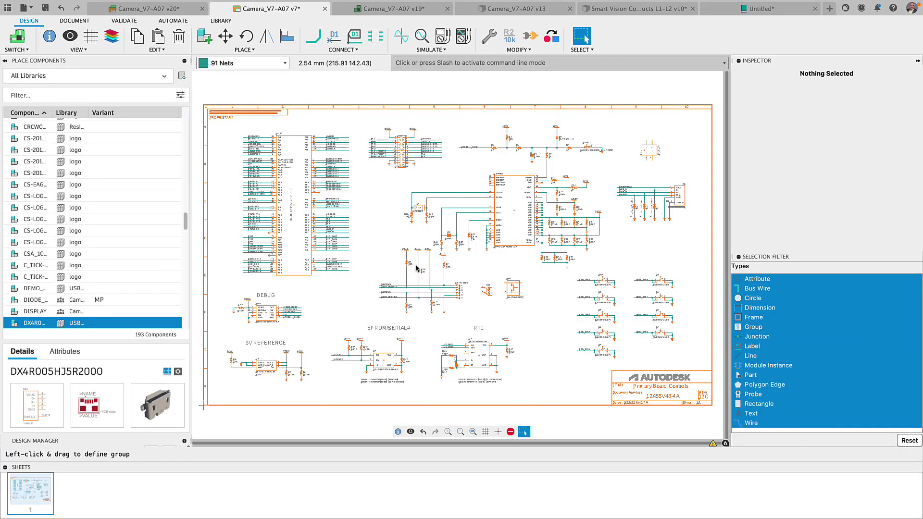
scroll(416, 268, "up", 6)
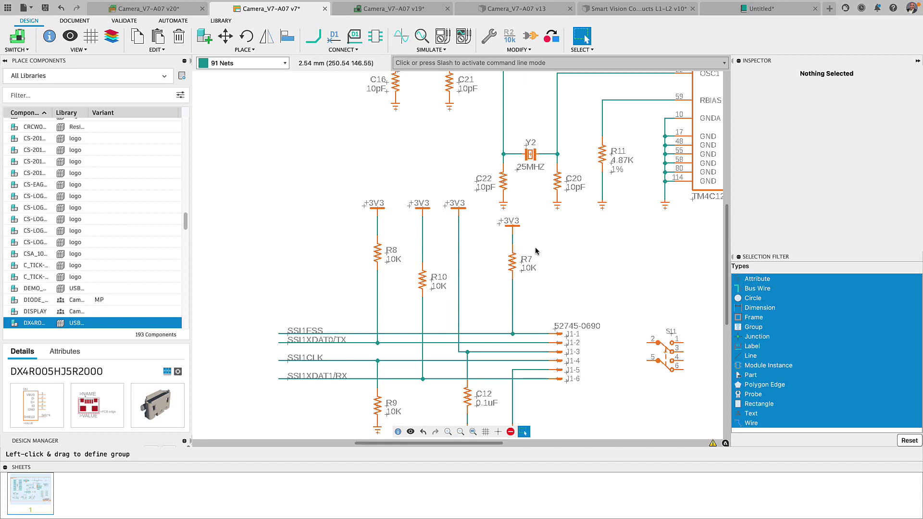
left_click_drag(537, 241, 350, 295)
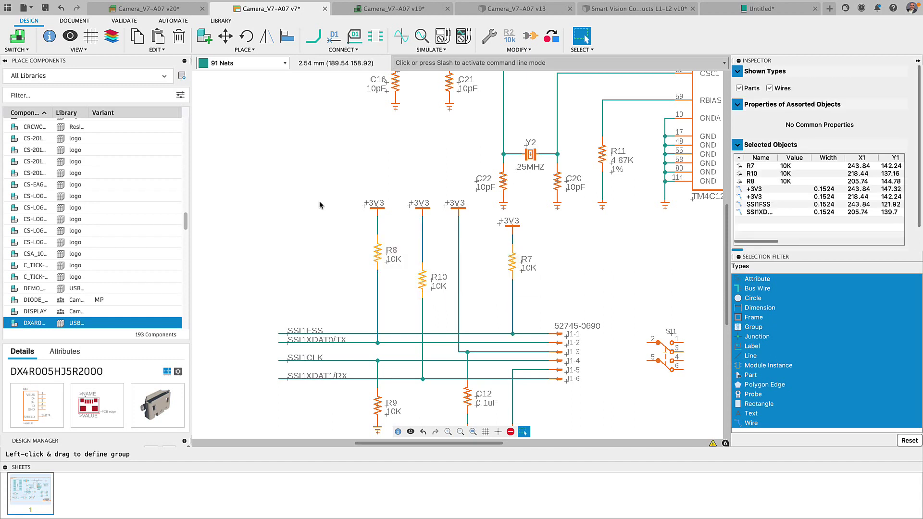
left_click(290, 36)
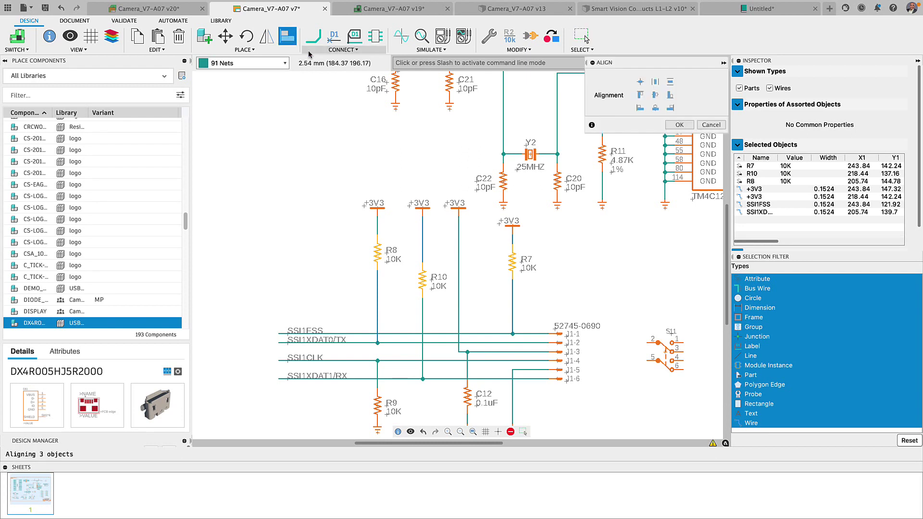
left_click(656, 96)
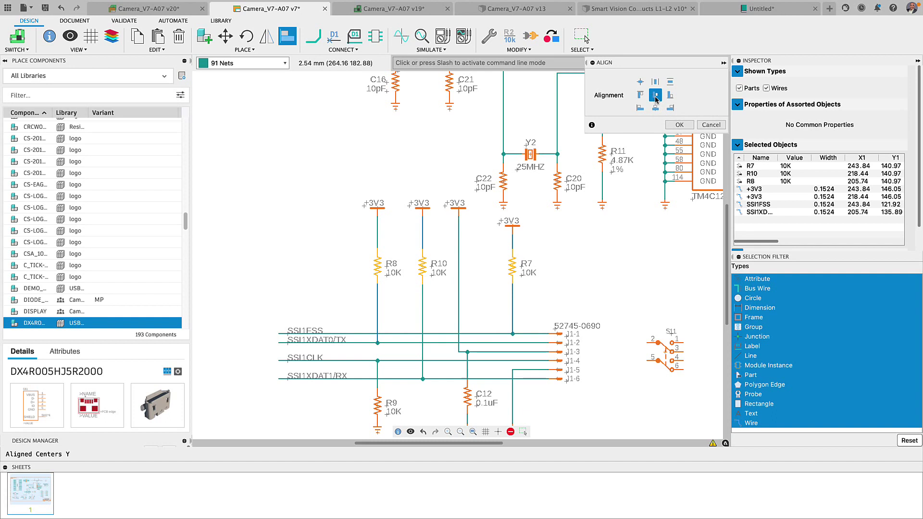
left_click(677, 125)
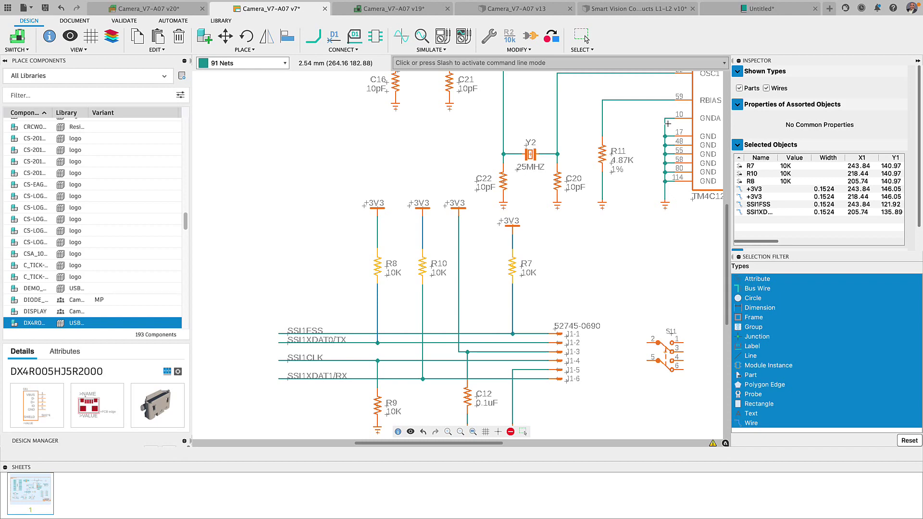
left_click(586, 39)
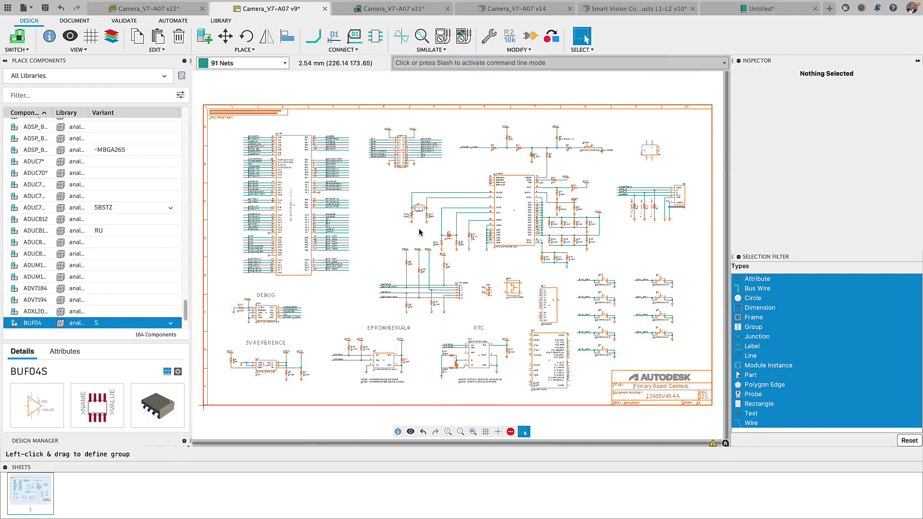
Switch to the board layout, push it to the 3D PCB, and view the whole populated board.
left_click(22, 43)
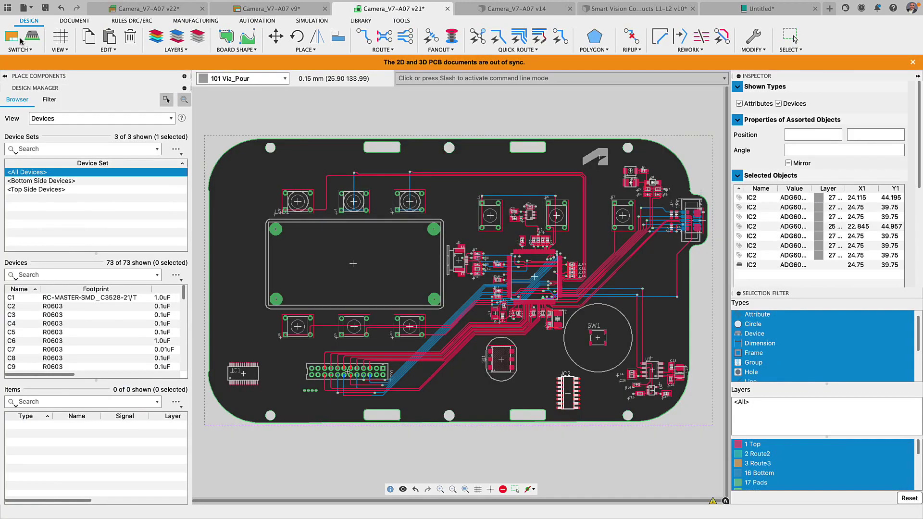
left_click(27, 41)
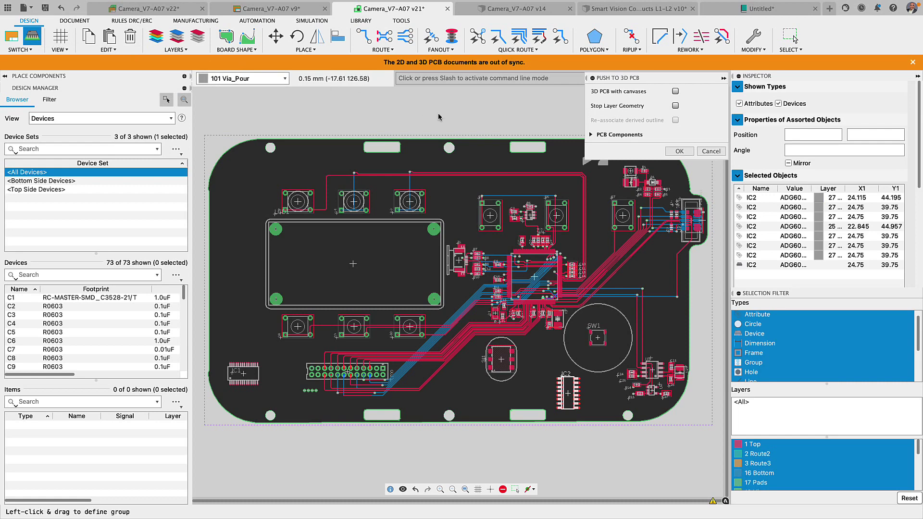
left_click(678, 152)
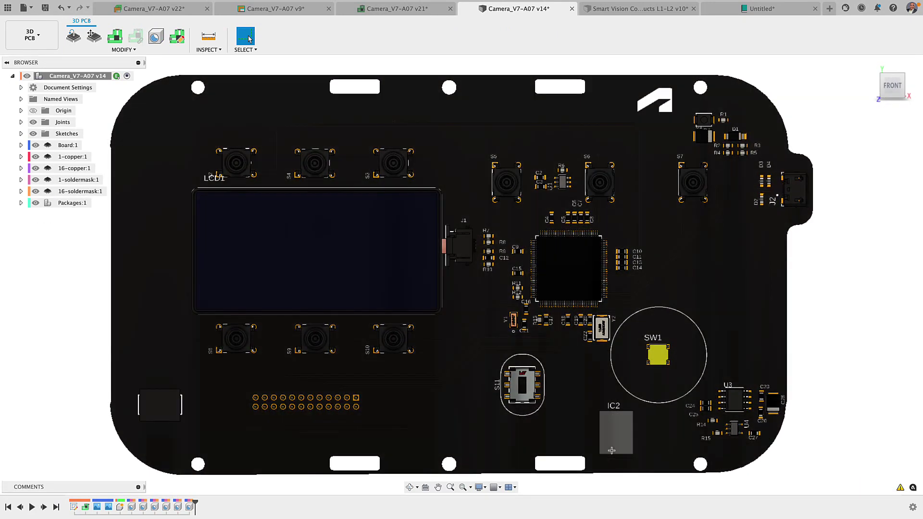
scroll(612, 449, "up", 5)
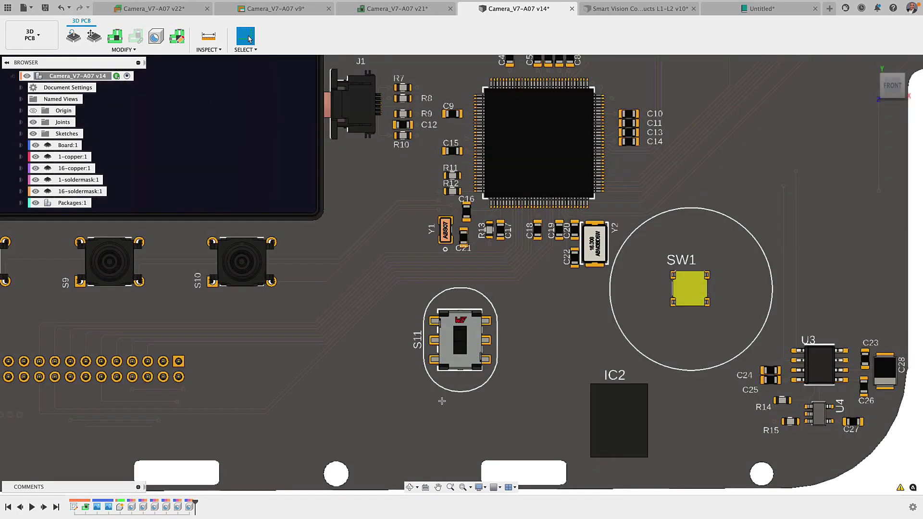
middle_click_drag(442, 401, 554, 407)
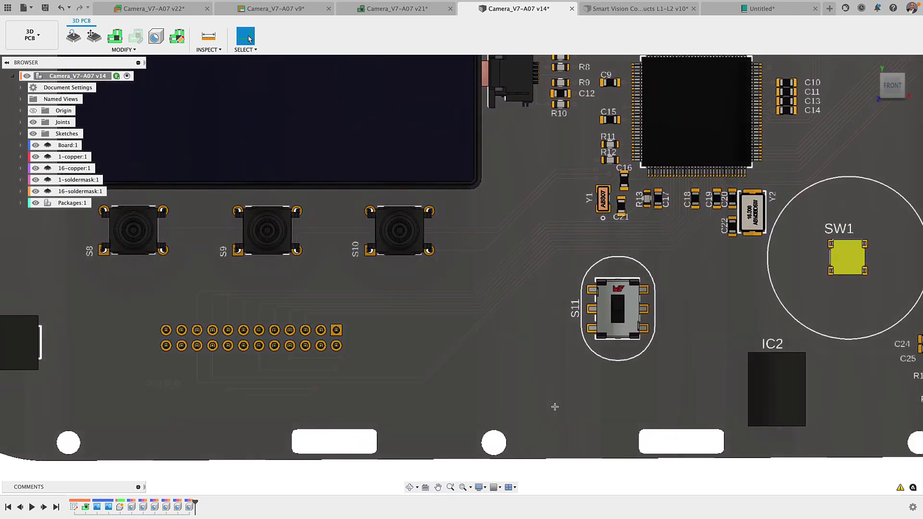
key("shift+F6")
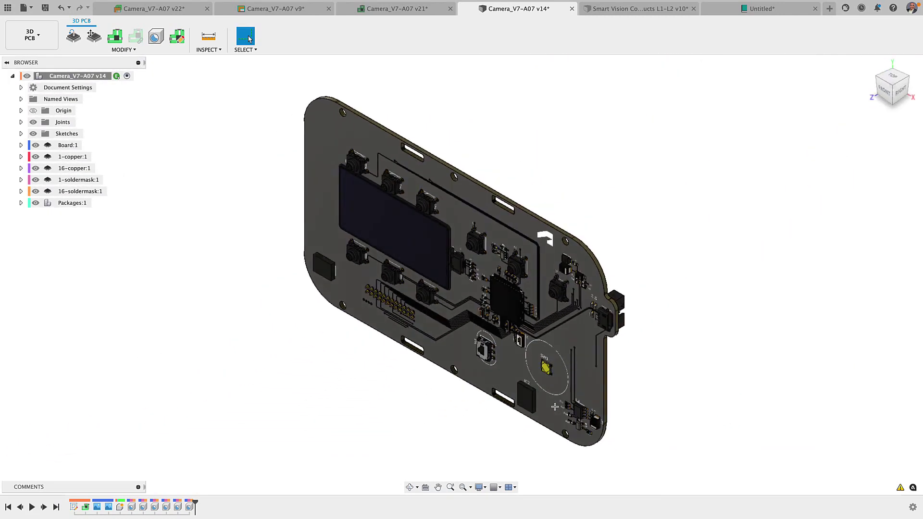
Reopen Push to 3D PCB, review component 3D packages (IC1, IC2, U$1 flagged), then cancel.
left_click(385, 9)
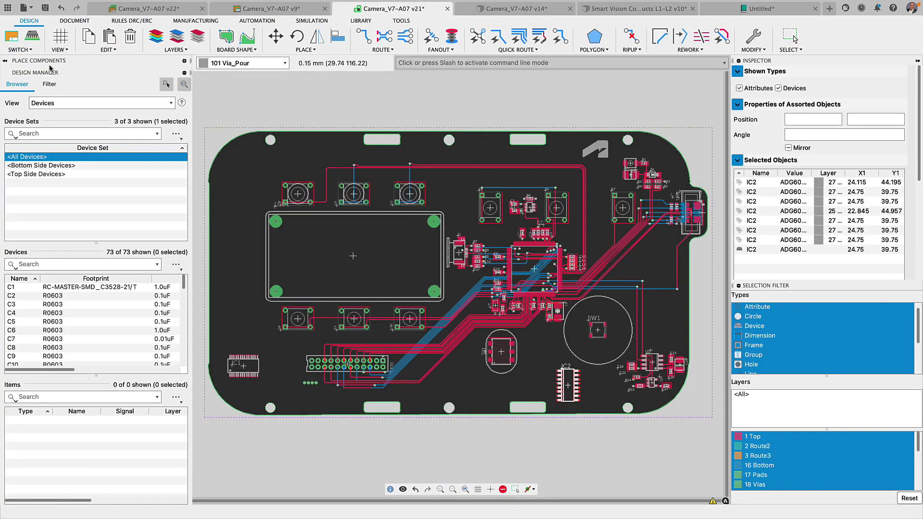
left_click(34, 38)
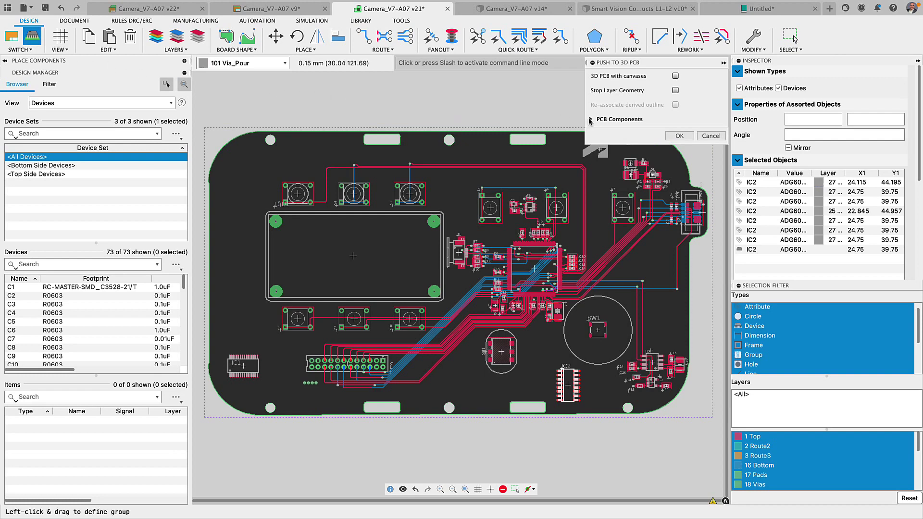
left_click(591, 119)
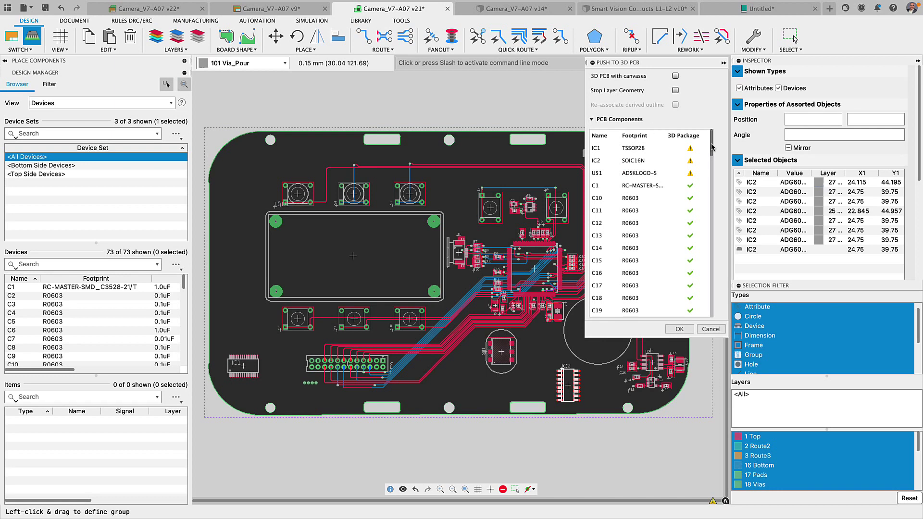
left_click_drag(712, 147, 711, 152)
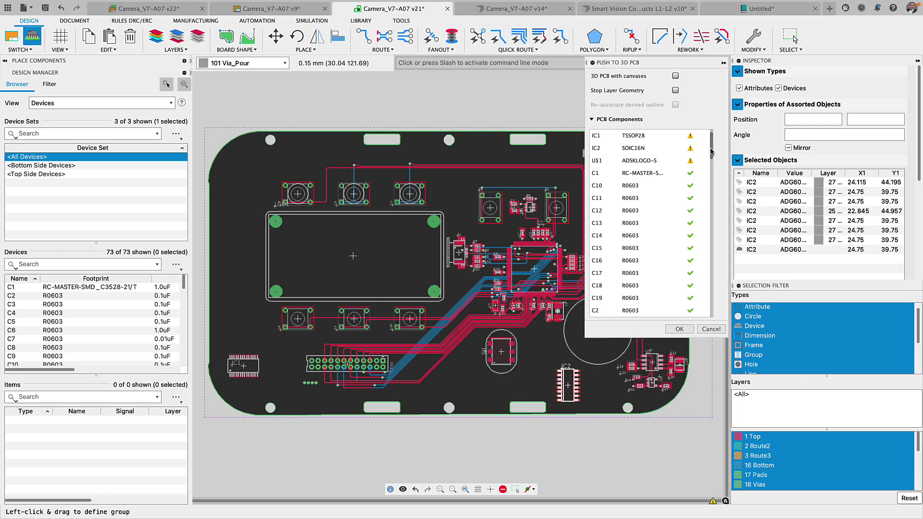
left_click(710, 330)
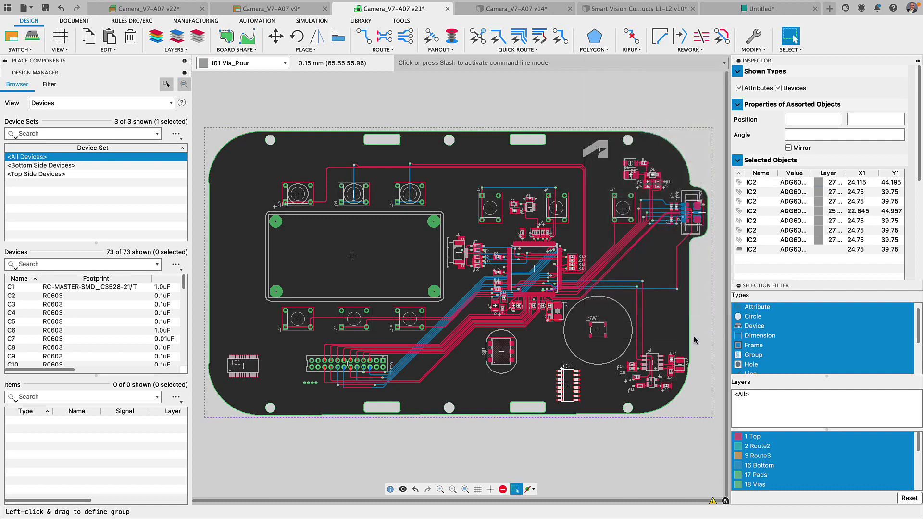
Add a custom 3D model for IC2 and save its package as a new version.
right_click(567, 390)
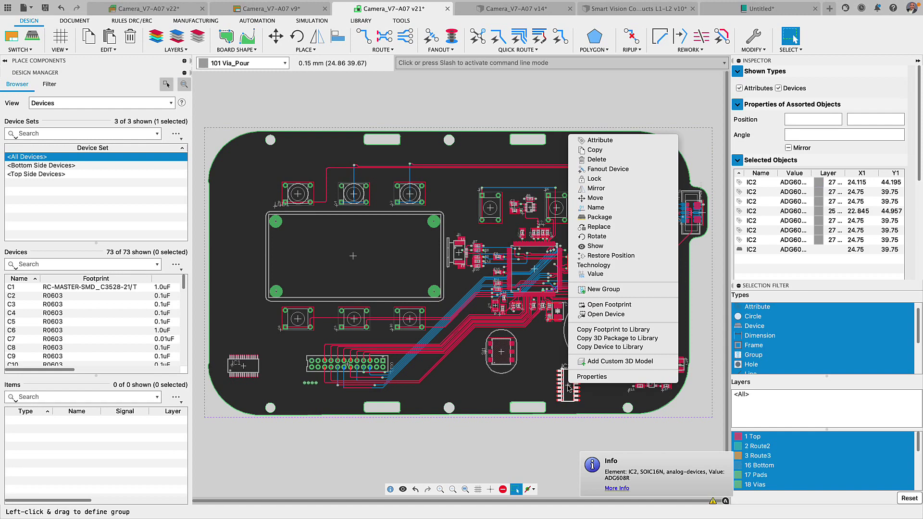
left_click(622, 362)
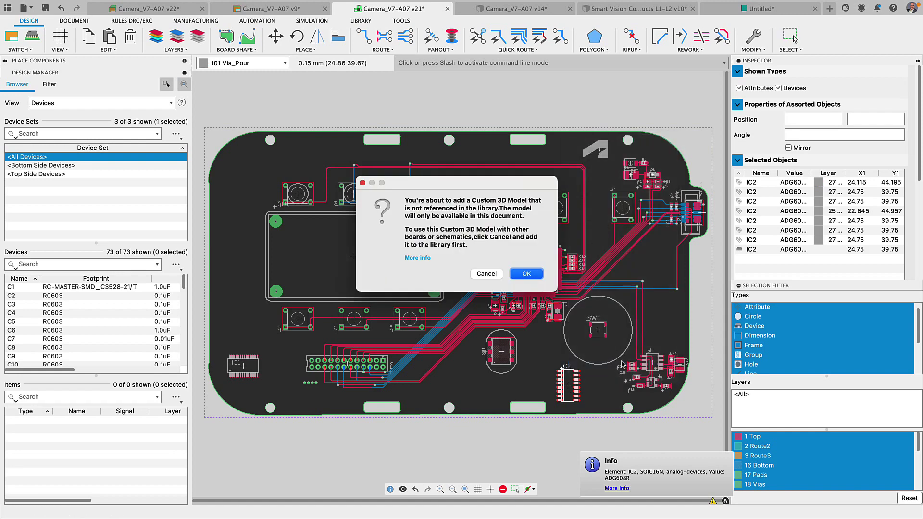
left_click(530, 274)
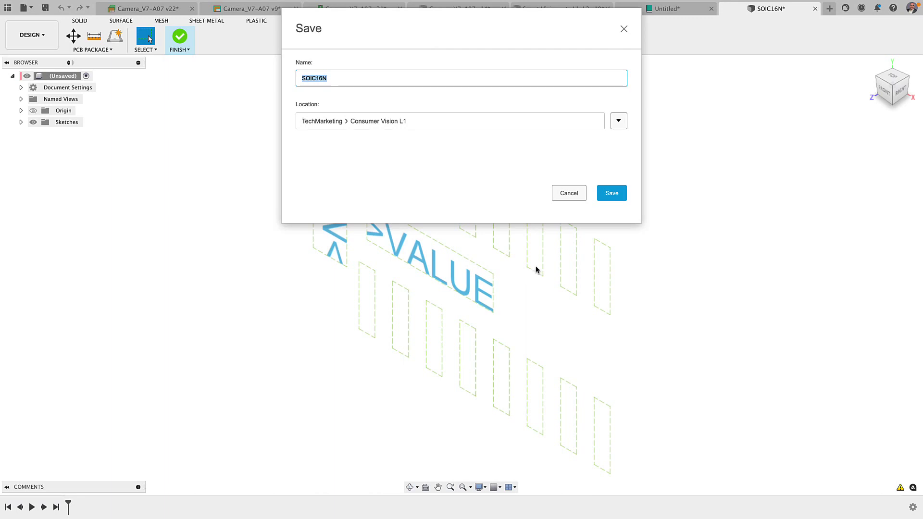
left_click(610, 199)
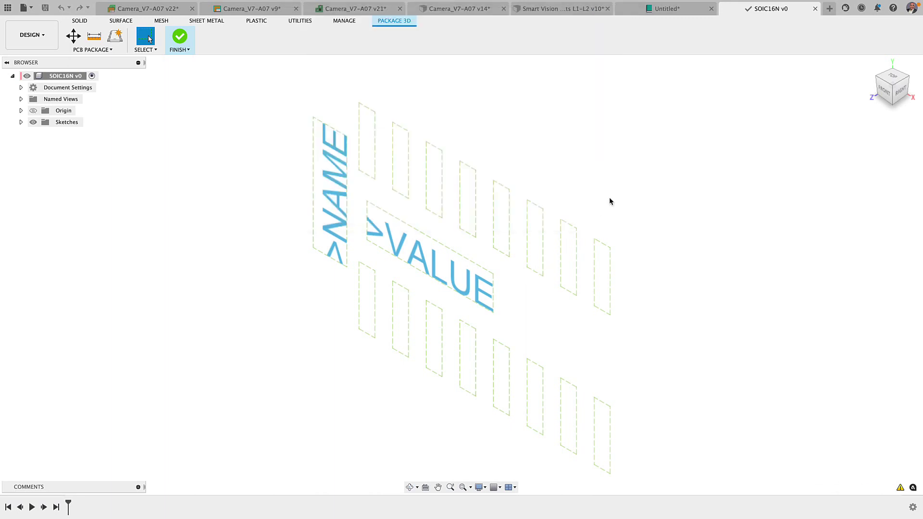
In the Package Generator, choose the SOIC, SOP package type.
left_click(115, 36)
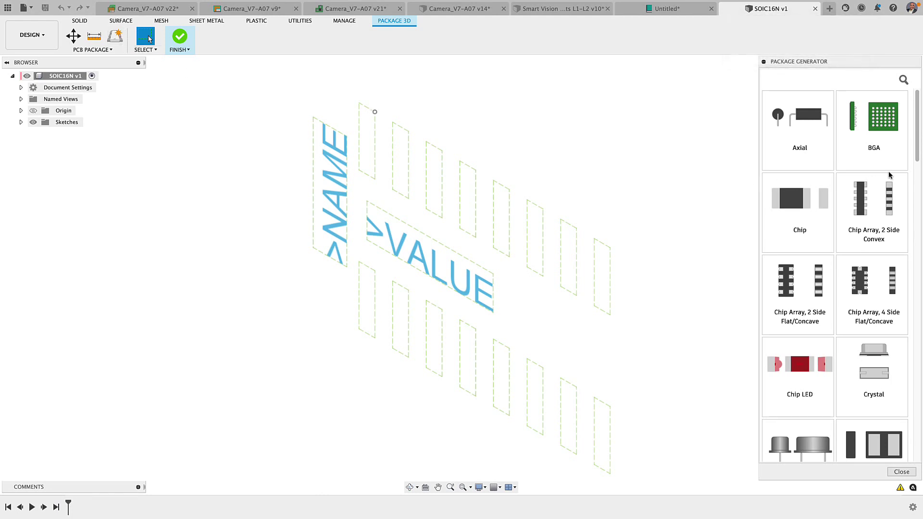
scroll(908, 195, "down", 5)
left_click_drag(909, 195, 906, 312)
scroll(906, 311, "down", 8)
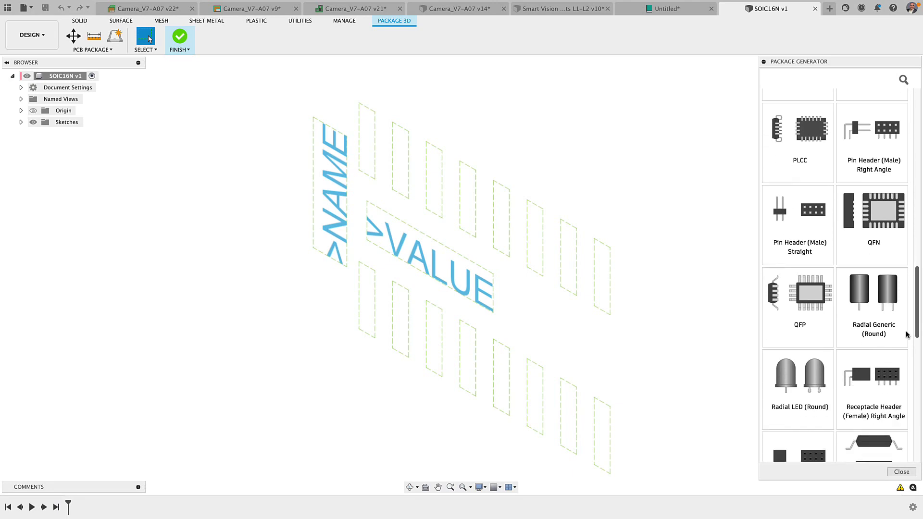
left_click(879, 358)
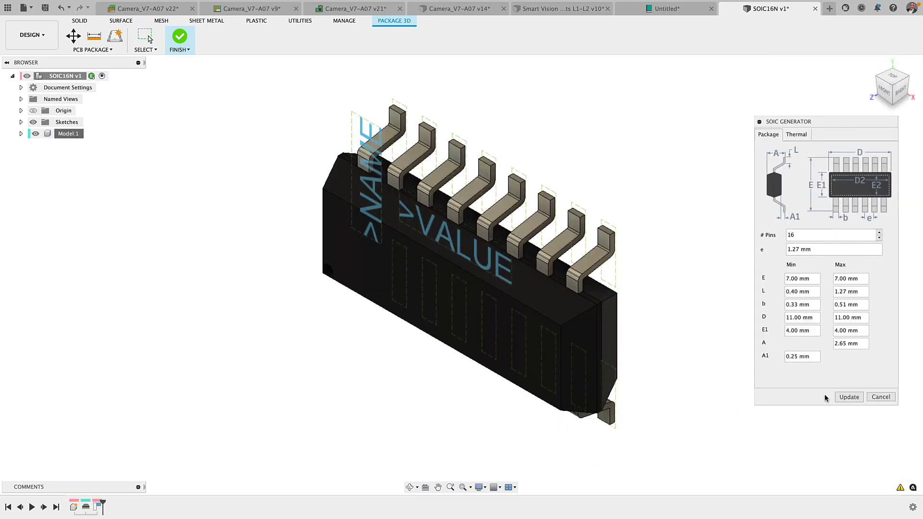
Finish the 16-pin SOIC model and save the board as version 'Added 3D model'.
left_click(847, 399)
left_click(177, 41)
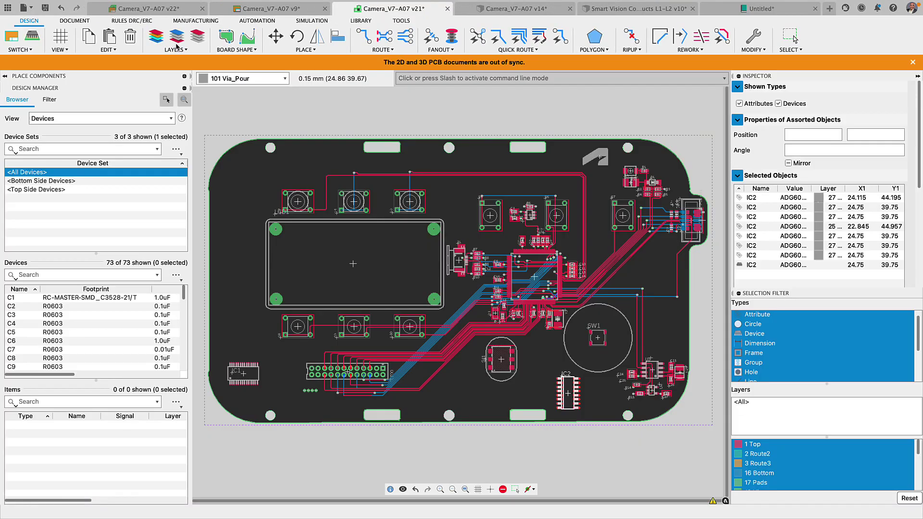
left_click(45, 8)
type("Added 3D model")
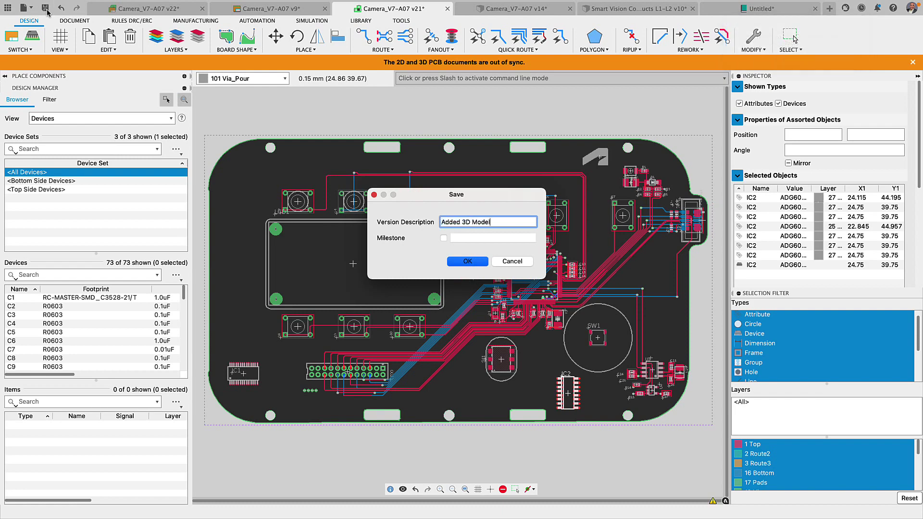
left_click(468, 262)
Push the updated board to the 3D PCB.
left_click(32, 38)
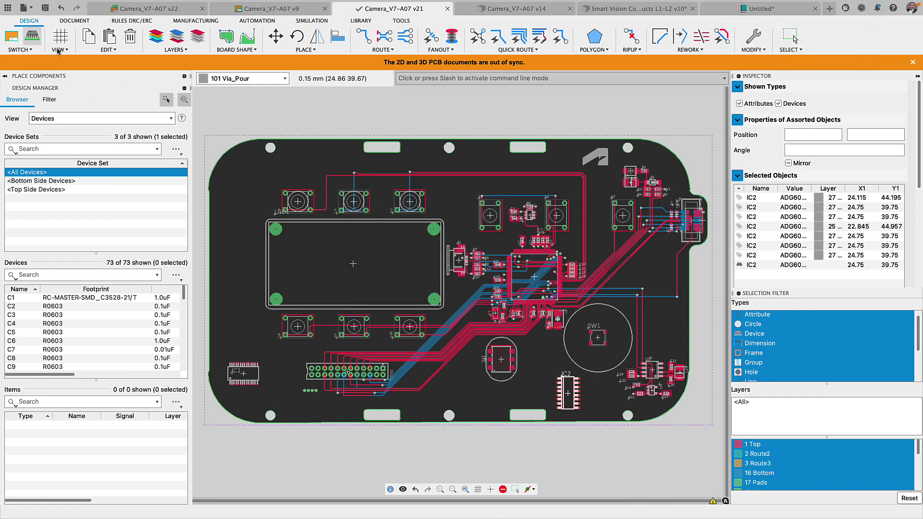
left_click(591, 136)
left_click(591, 136)
left_click(680, 152)
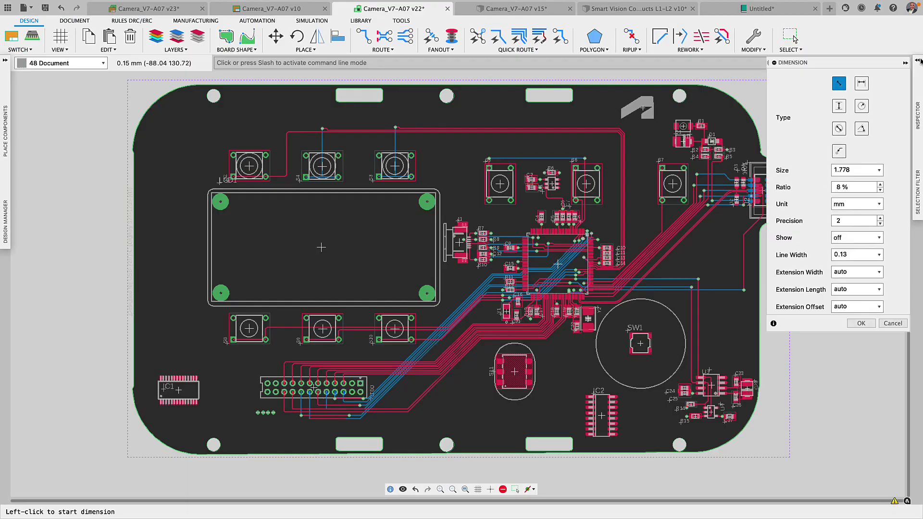
Dimension the board's hole-to-hole width 110.10 and height 82.20.
left_click(862, 83)
middle_click_drag(214, 96, 189, 127)
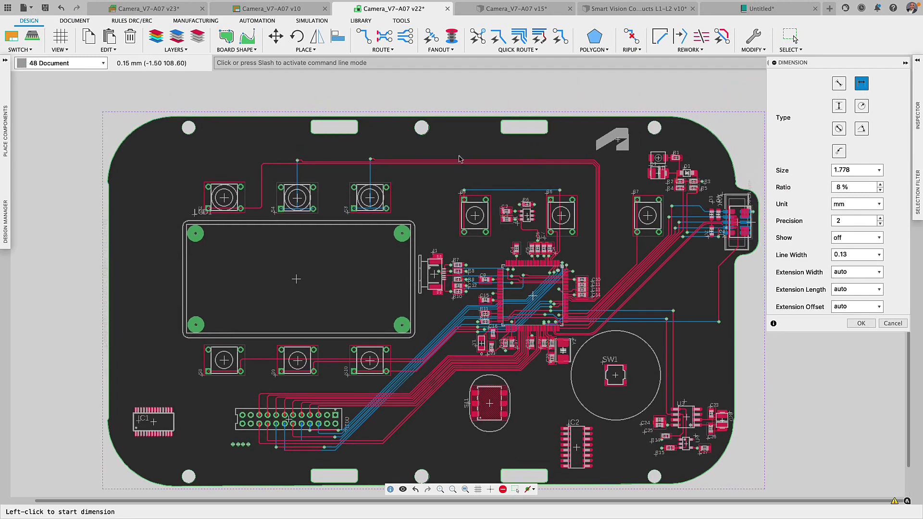
left_click(189, 127)
left_click(655, 128)
left_click(655, 88)
left_click(189, 126)
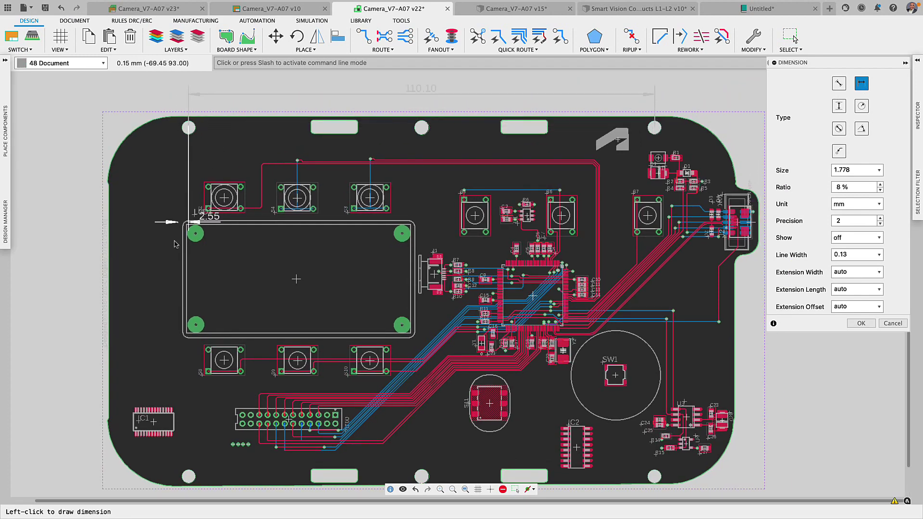
left_click(189, 476)
left_click(77, 457)
Add 28.03 and 54.75 dimensions, then show the top-side Manufacturing Preview.
left_click(615, 375)
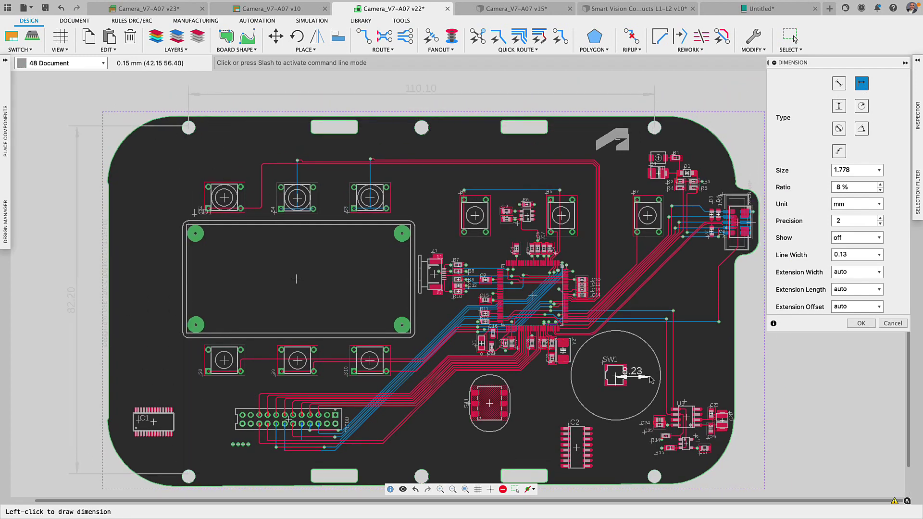
left_click(734, 377)
left_click(720, 497)
left_click(466, 489)
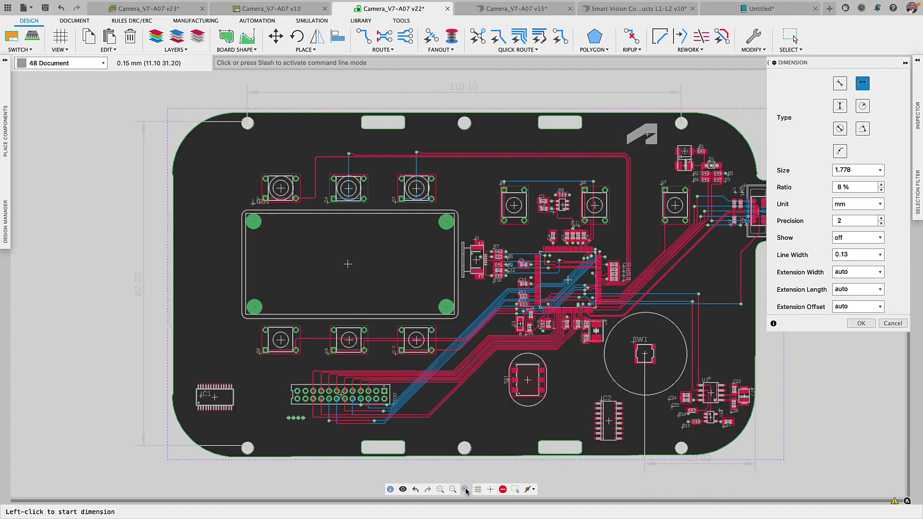
left_click(464, 124)
left_click(245, 124)
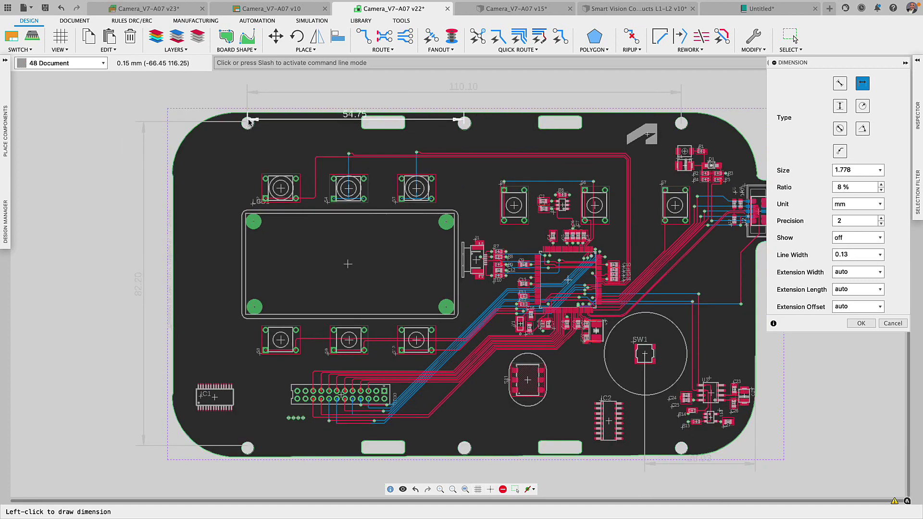
left_click(248, 77)
left_click(192, 22)
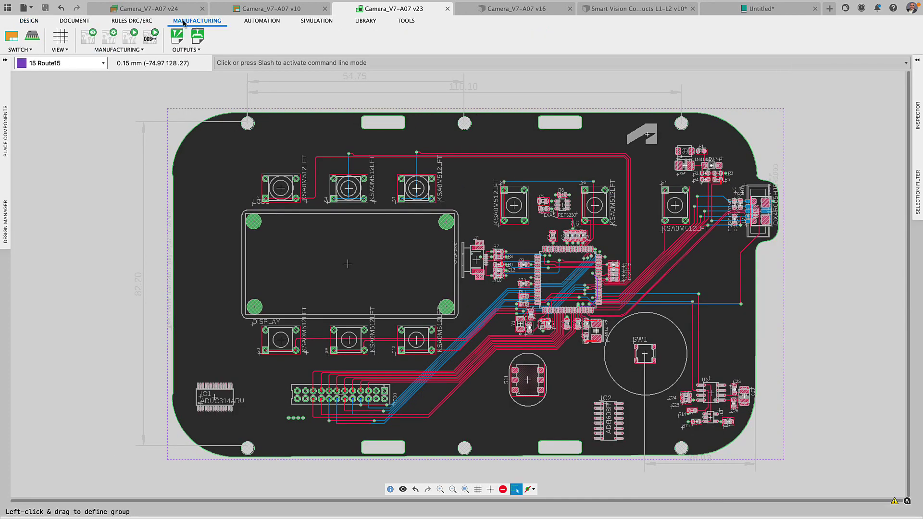
left_click(92, 39)
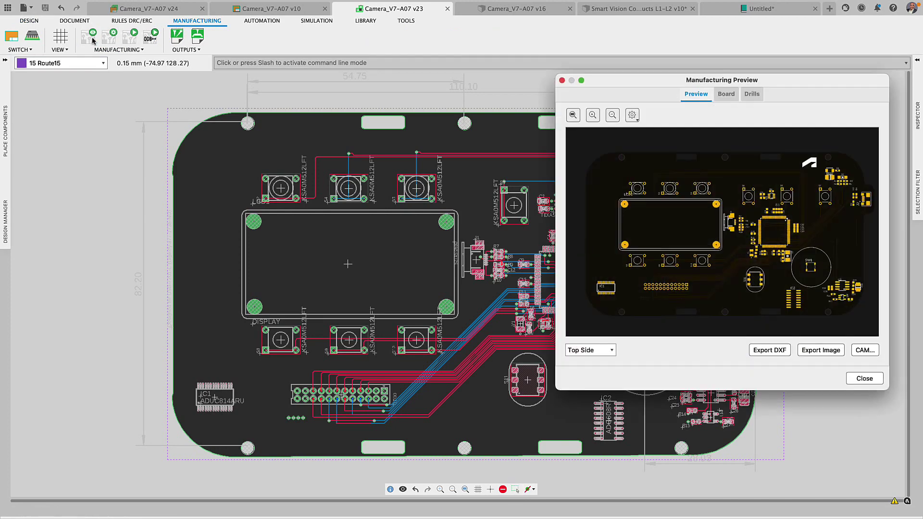
Close the preview and set the CAM Processor's Image output type to PDF.
left_click(561, 79)
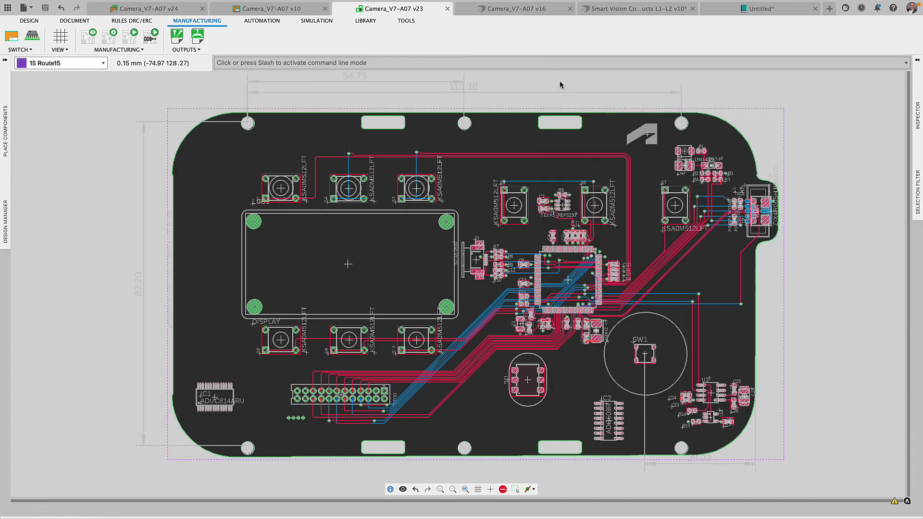
left_click(109, 38)
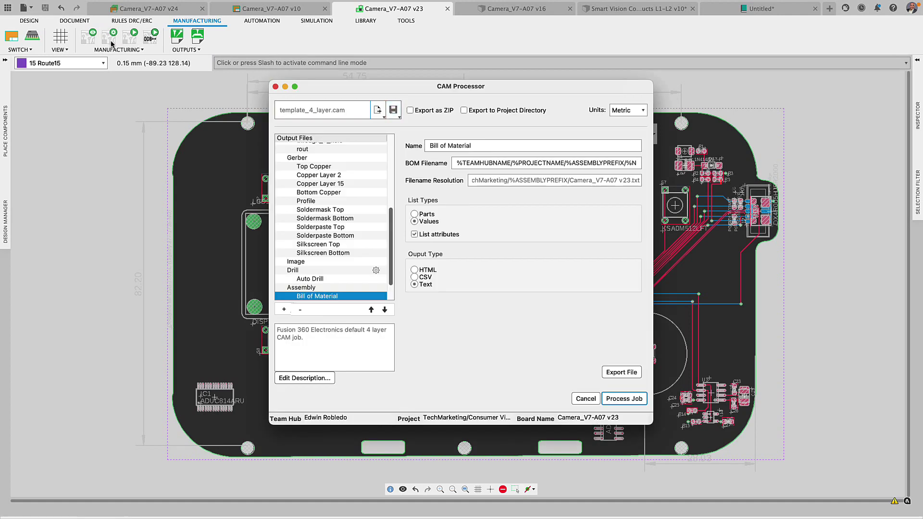
left_click_drag(395, 245, 396, 172)
scroll(337, 216, "down", 5)
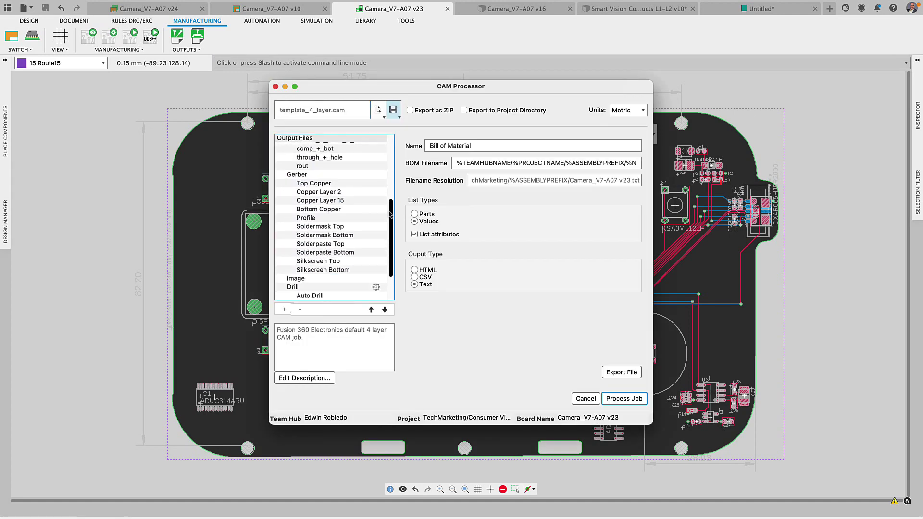
left_click(295, 237)
left_click(637, 155)
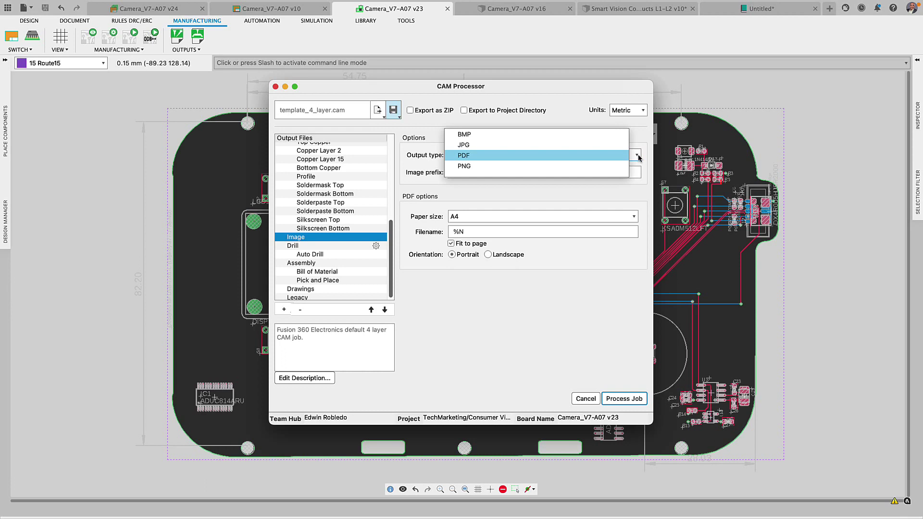
left_click(607, 156)
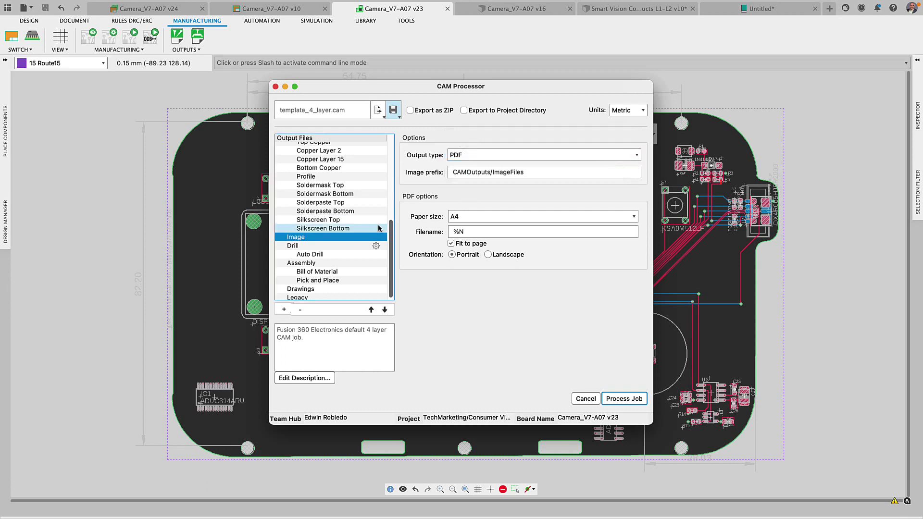
right_click(355, 236)
Add a new image output with the Top Silk Screen preset plus the Document layer.
left_click(366, 244)
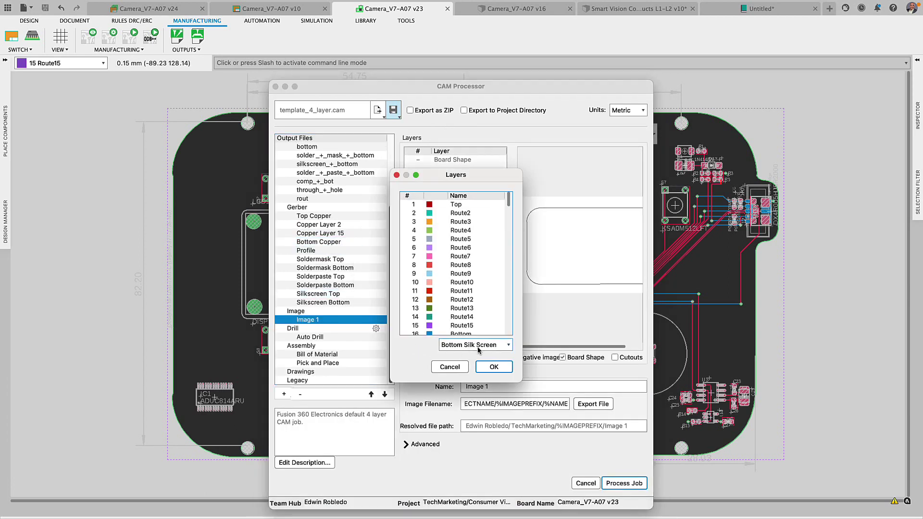
left_click(508, 345)
left_click(501, 408)
scroll(466, 274, "down", 8)
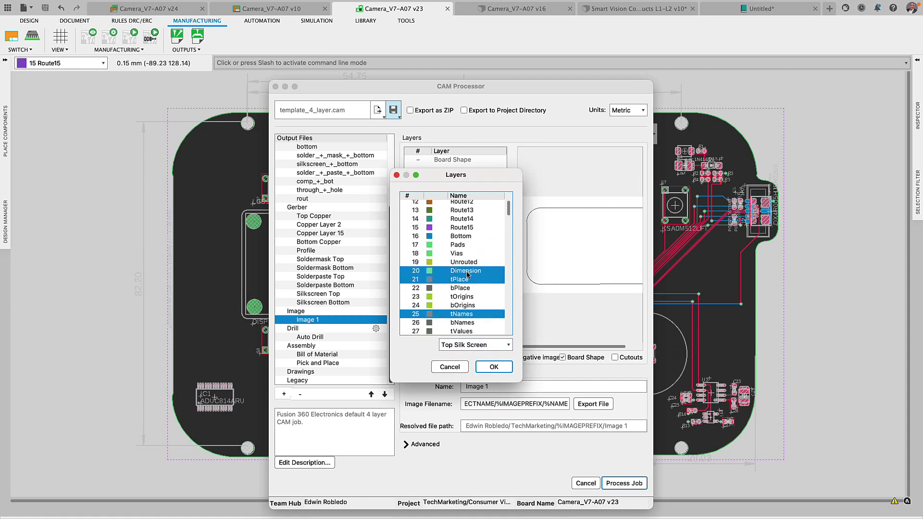
scroll(467, 275, "down", 4)
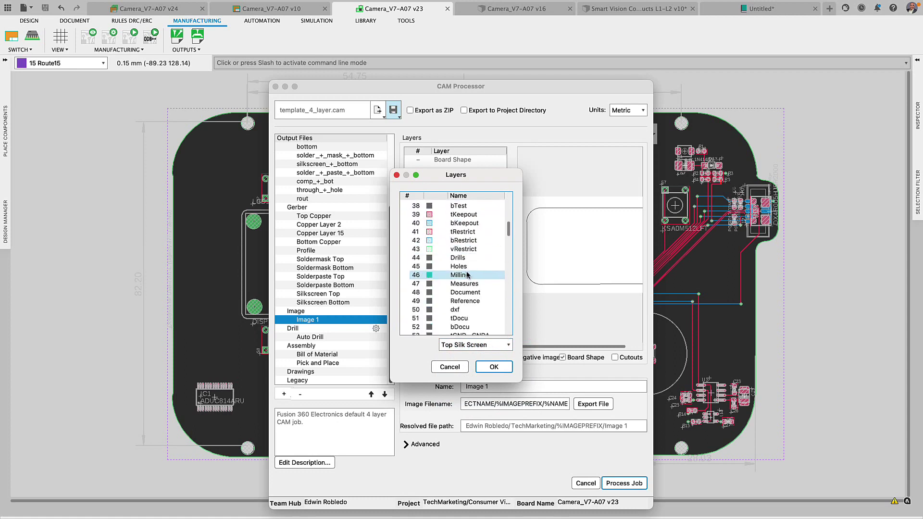
left_click(443, 292)
left_click(494, 367)
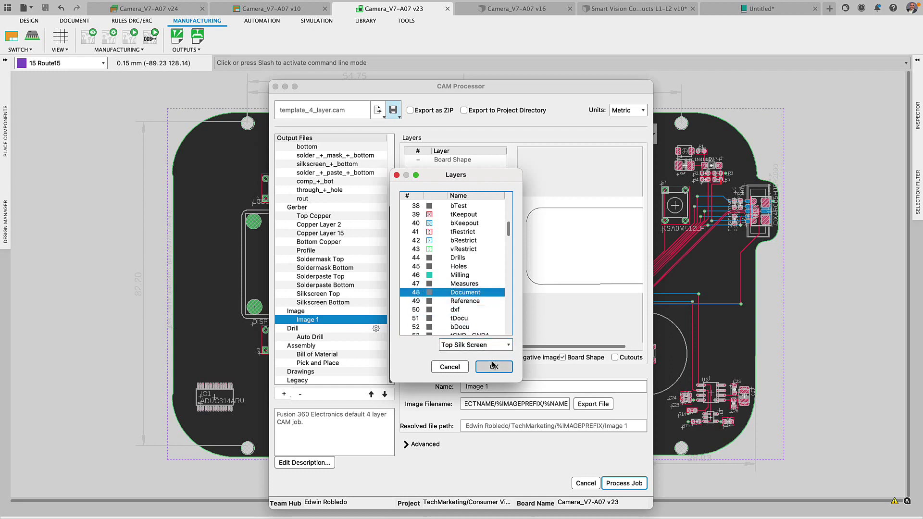
Process the CAM job to generate the PDF.
scroll(556, 233, "up", 3)
scroll(553, 236, "right", 3)
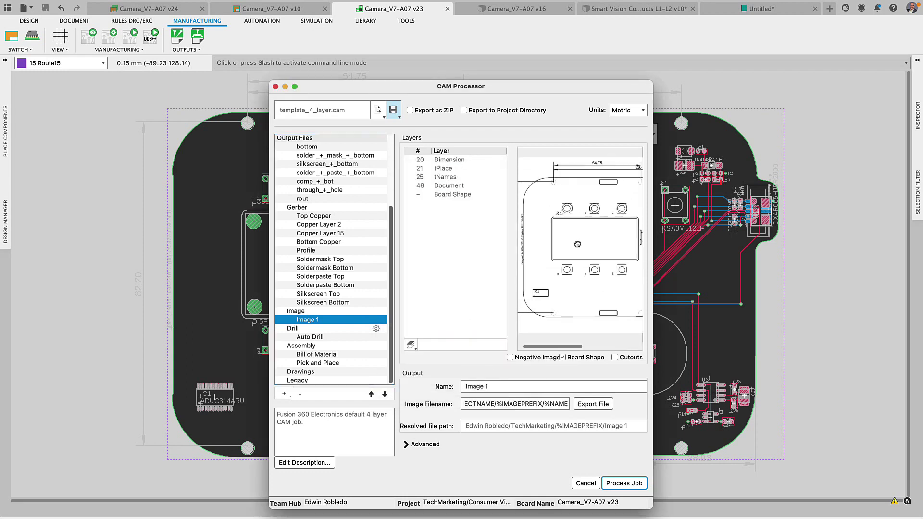
scroll(540, 242, "right", 3)
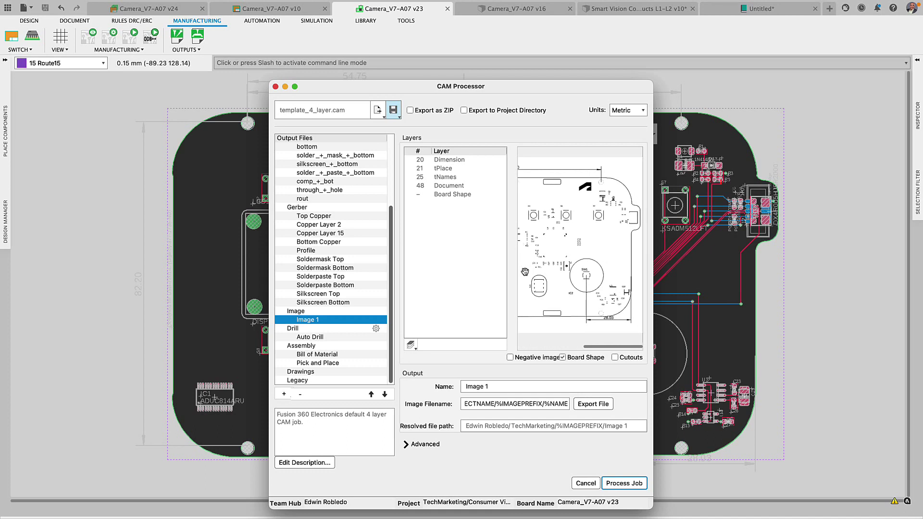
left_click(614, 484)
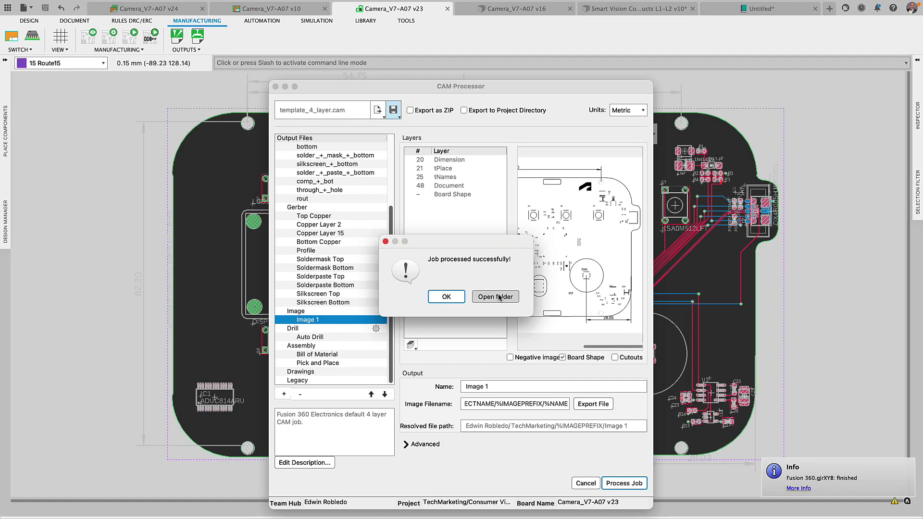
Launch Fusion 360 and import the default EAGLE libraries.
left_click(447, 296)
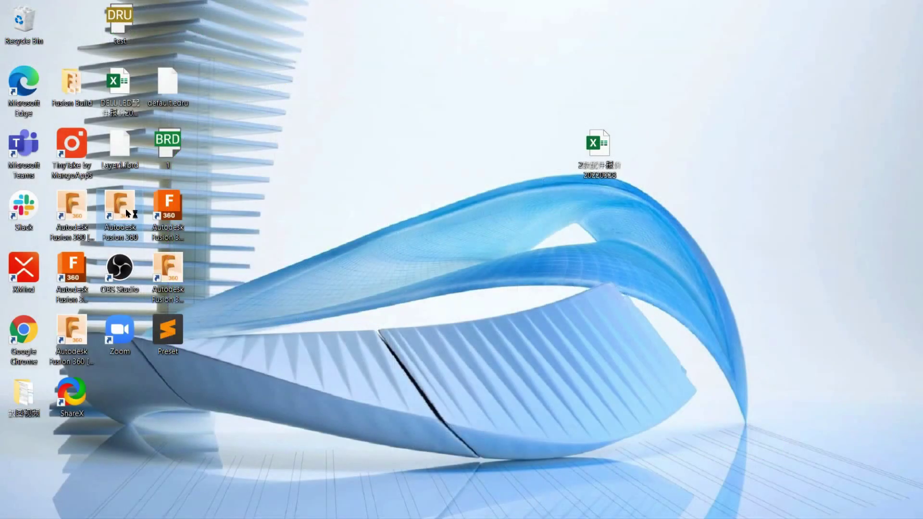
double_click(126, 214)
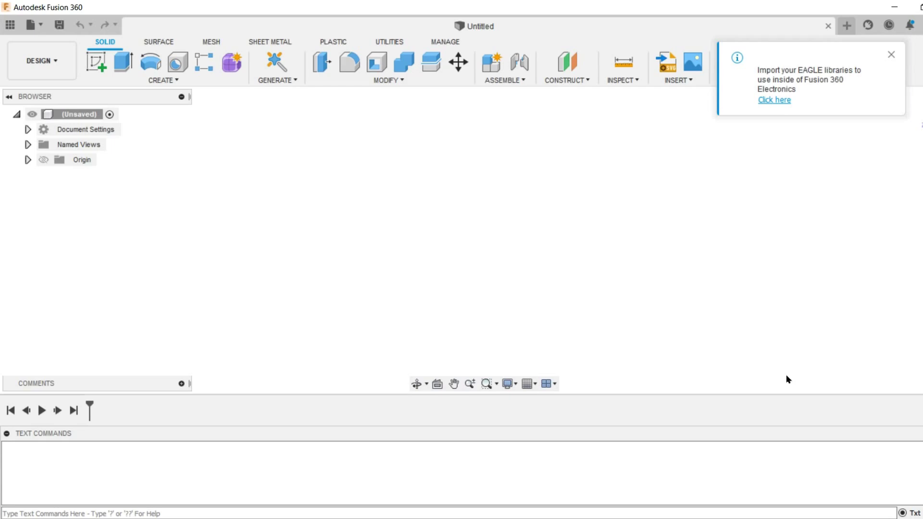
left_click(776, 100)
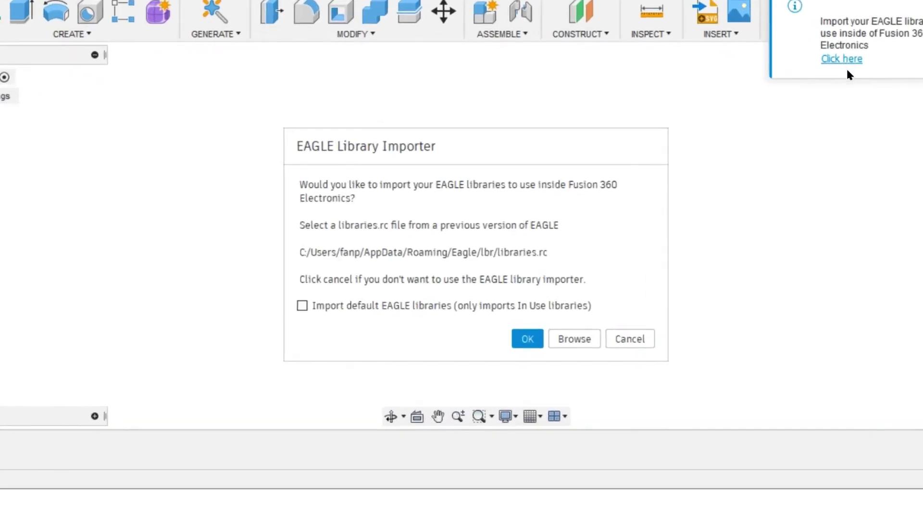
left_click(229, 322)
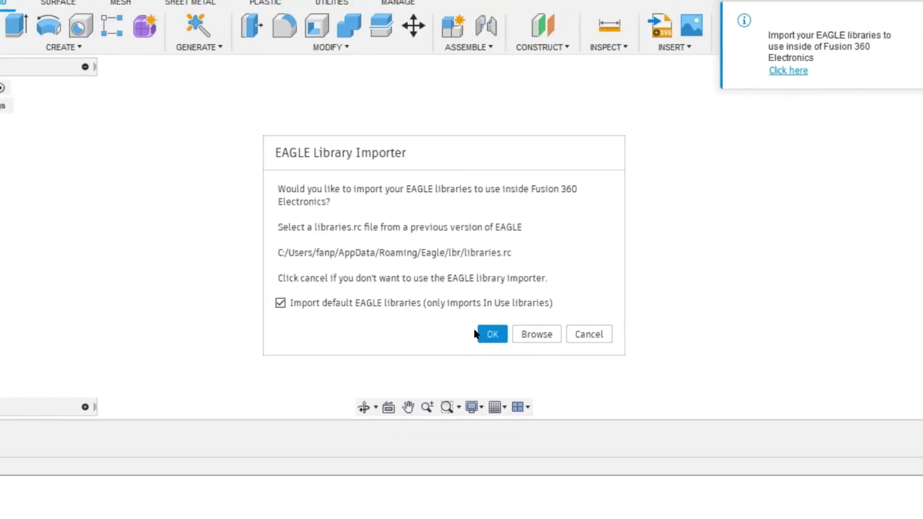
left_click(531, 366)
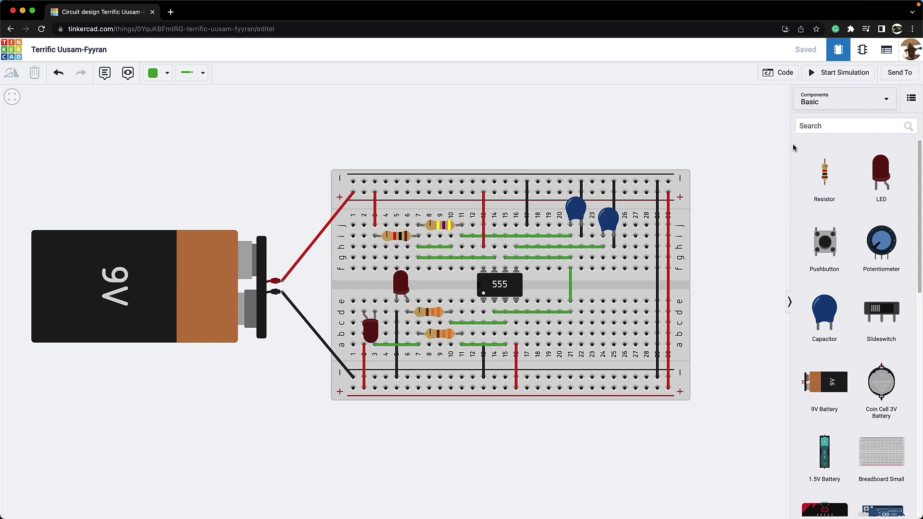
Simulate the 555 blinker circuit in Tinkercad and send it to Autodesk Fusion 360.
left_click(832, 77)
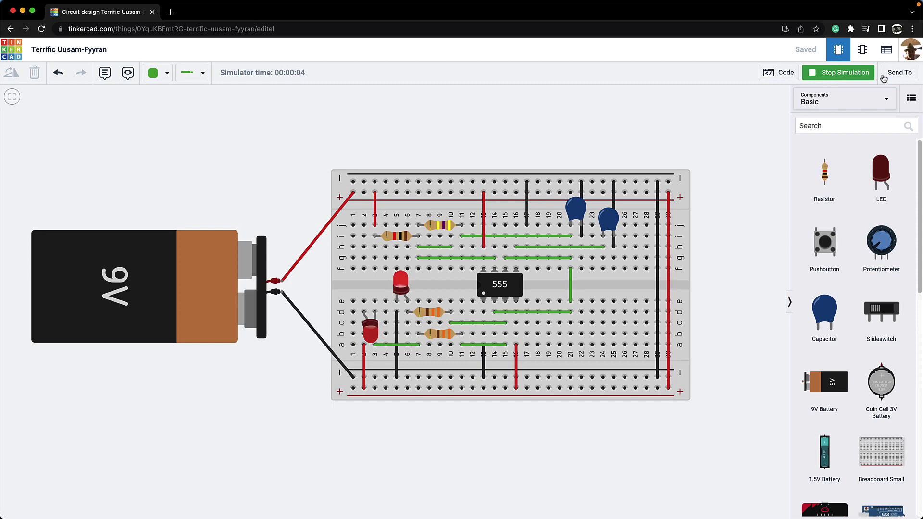
left_click(901, 73)
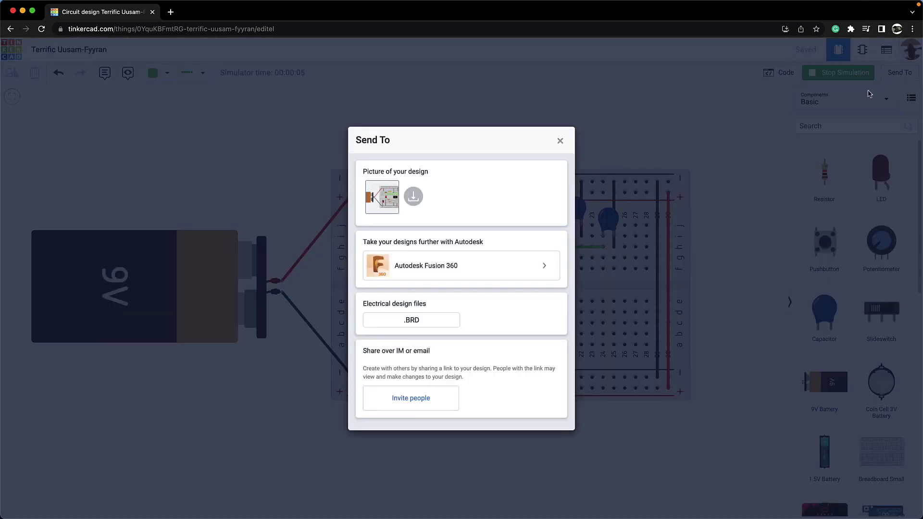
left_click(486, 267)
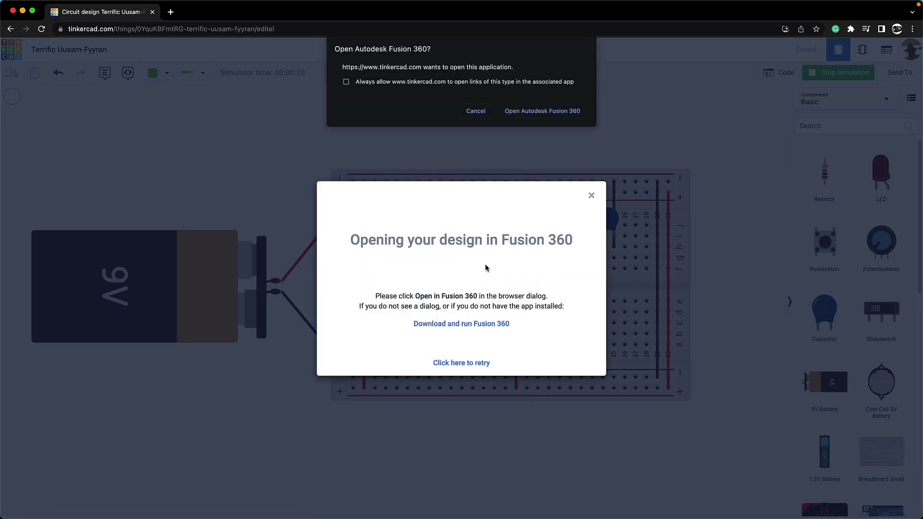
left_click(542, 112)
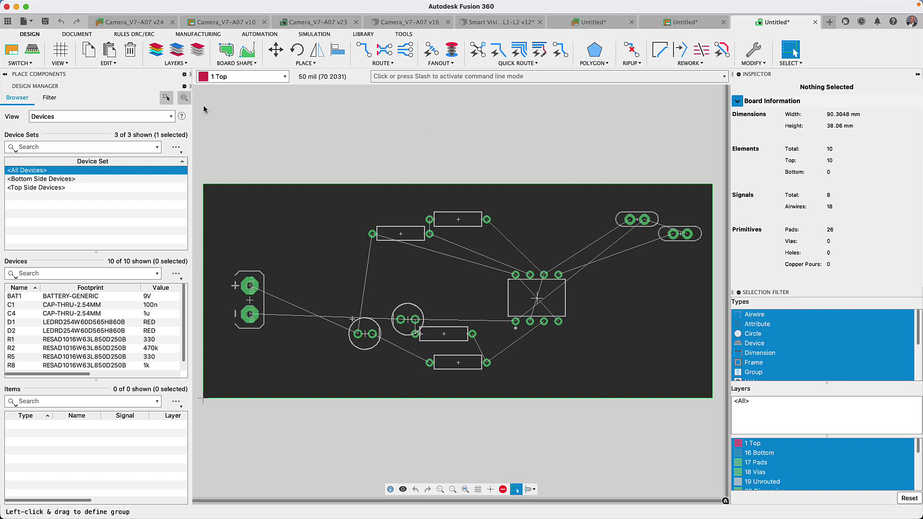
In the schematic's Library Manager, filter to Update available and update the Tinkercad library.
left_click(14, 50)
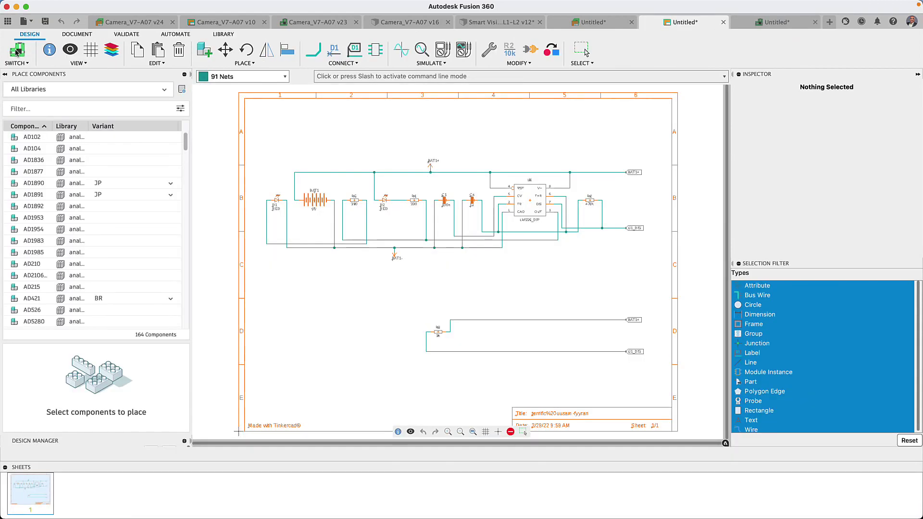
left_click(586, 52)
left_click(182, 90)
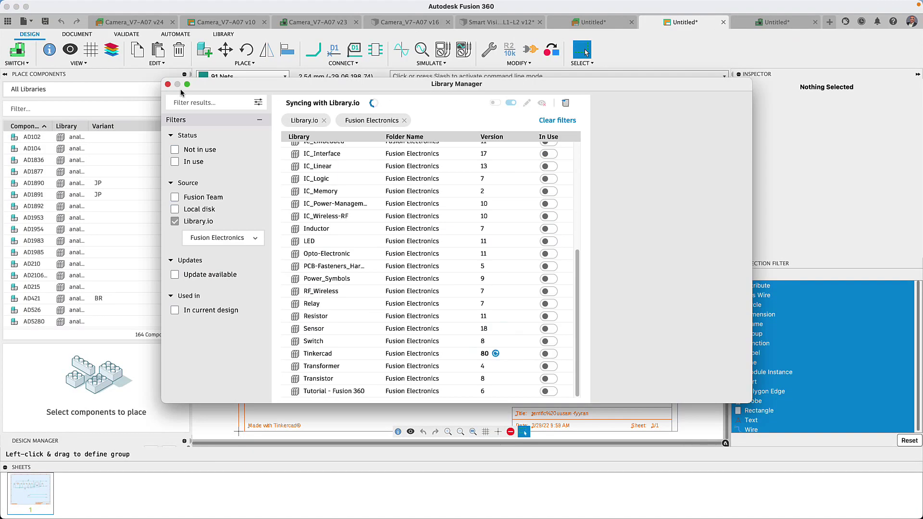
left_click(175, 275)
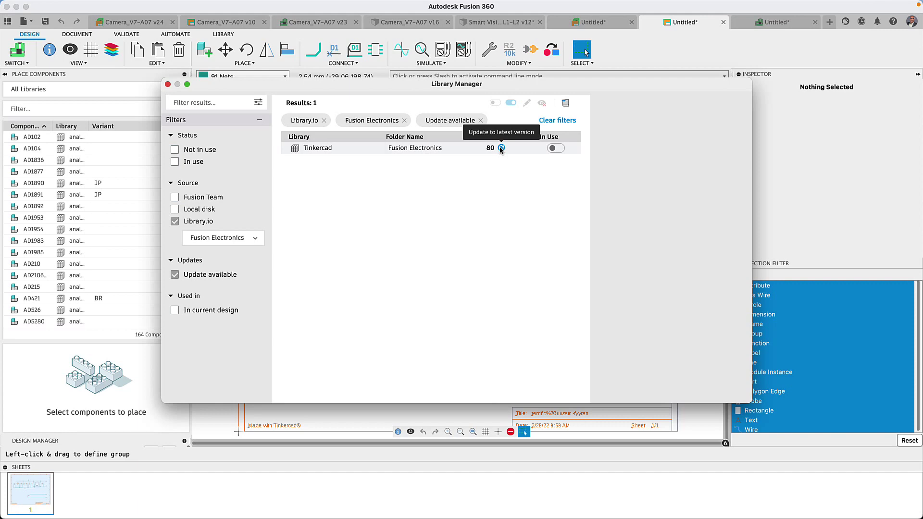
left_click(501, 148)
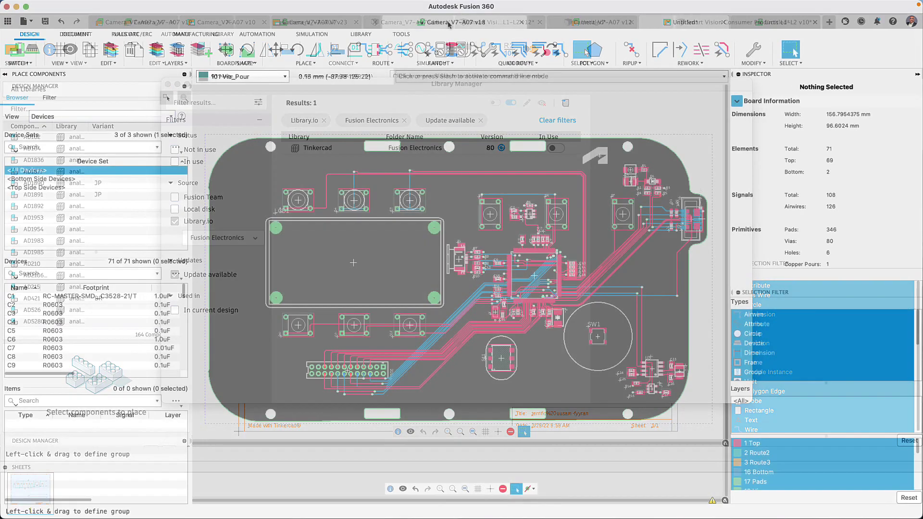
Make 101 Via_Pour the active layer.
scroll(531, 274, "down", 10)
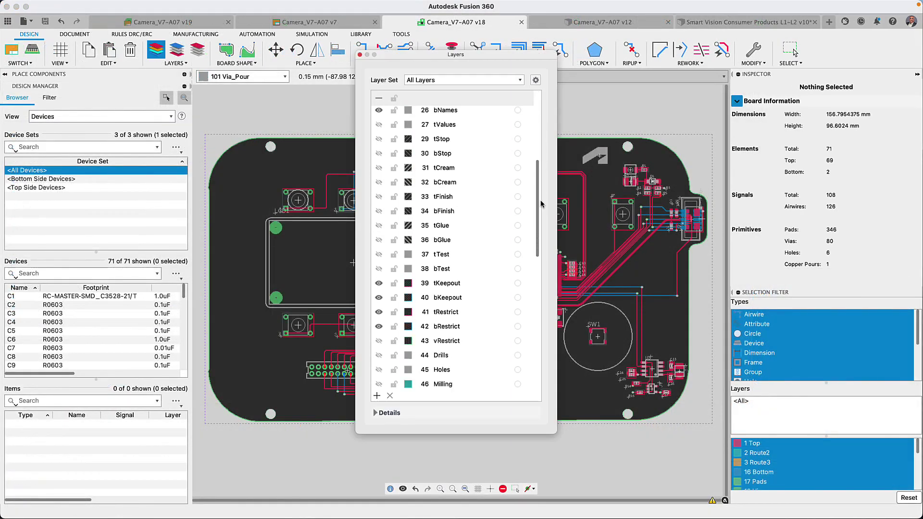
left_click(378, 332)
key("Escape")
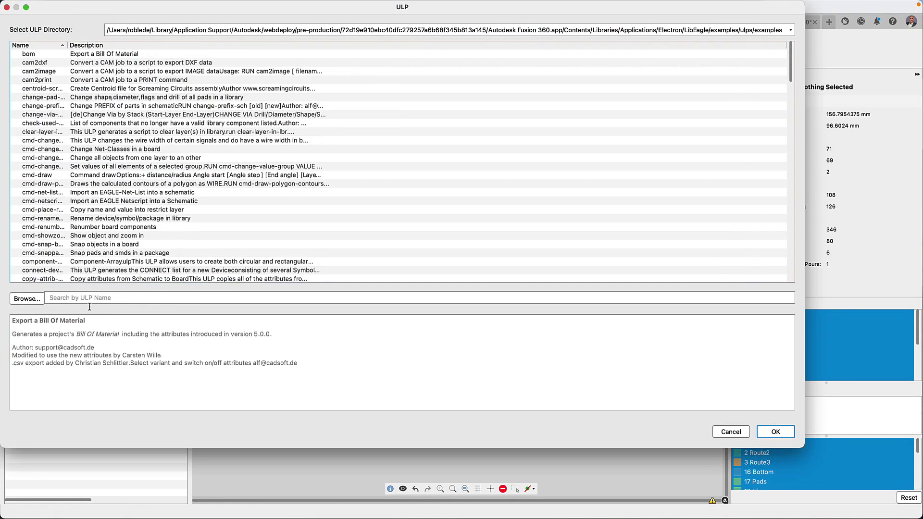
Run create_drill_line_array.ulp to place 1000 DRC-controlled GND vias along the guide lines.
left_click(26, 299)
left_click(169, 87)
left_click(772, 502)
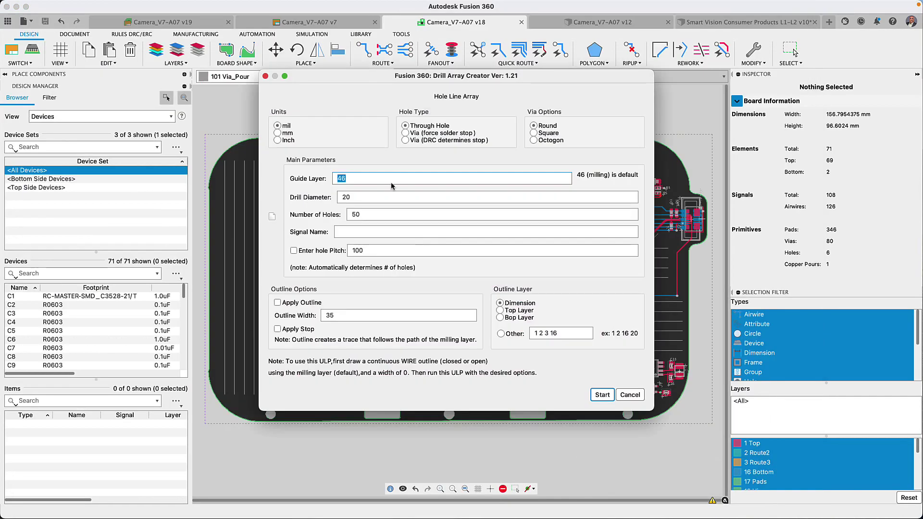
left_click(405, 140)
double_click(356, 215)
type("1000")
left_click(351, 232)
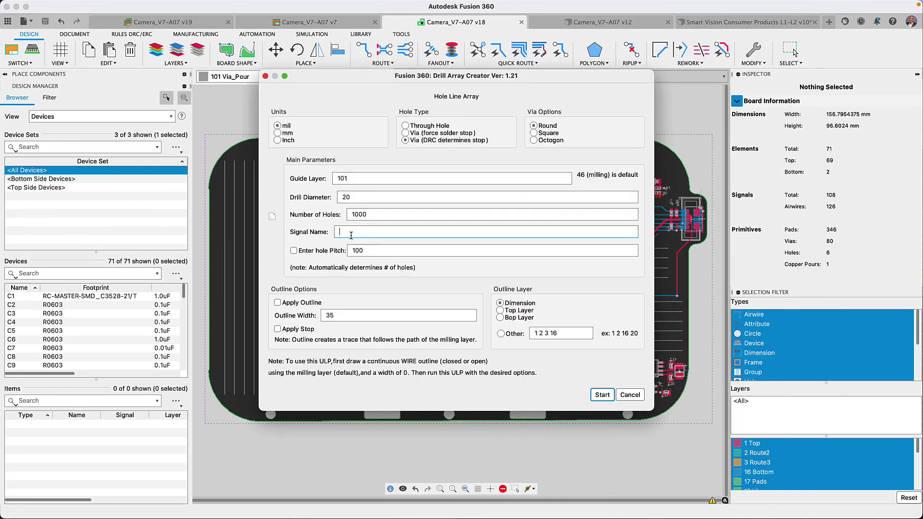
type("GND")
left_click(603, 394)
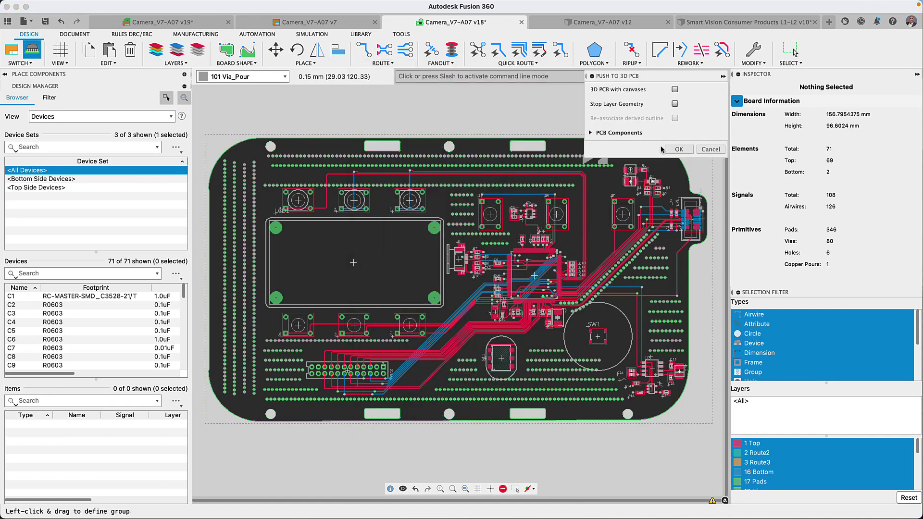
Push the board to the 3D PCB, save it as 'Via Pour', and update it in the Smart Vision assembly.
left_click(678, 150)
key("super+s")
type("Via Pour")
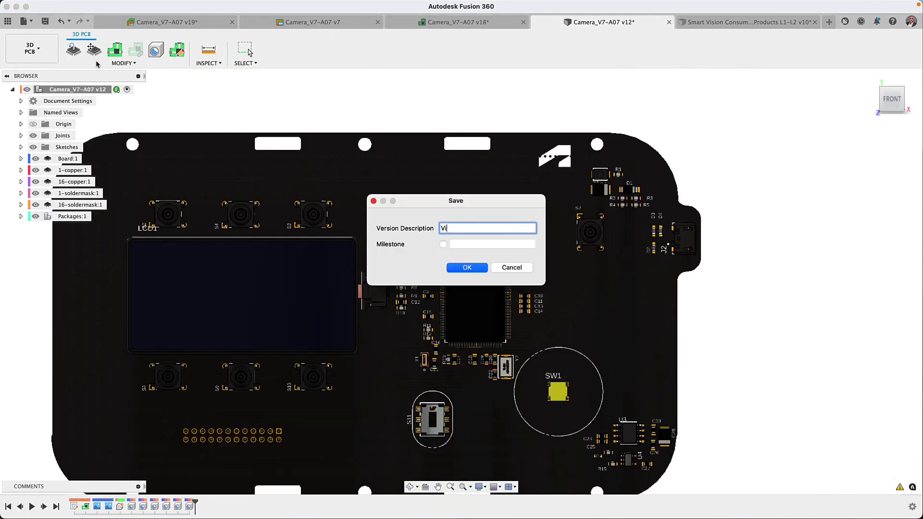
left_click(464, 270)
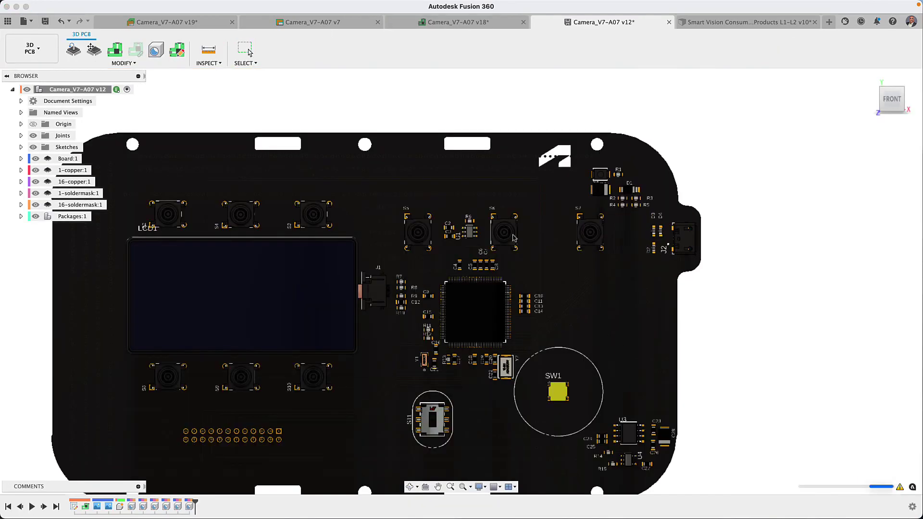
left_click(737, 22)
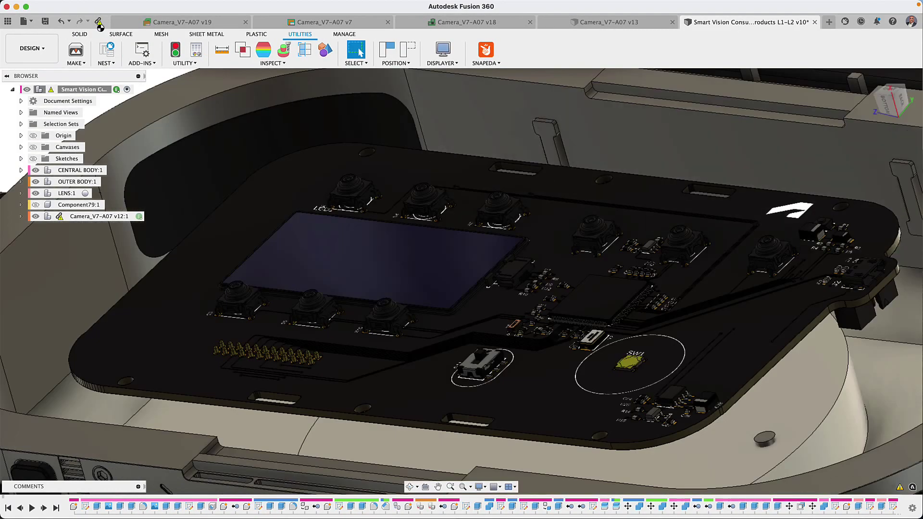
left_click(99, 22)
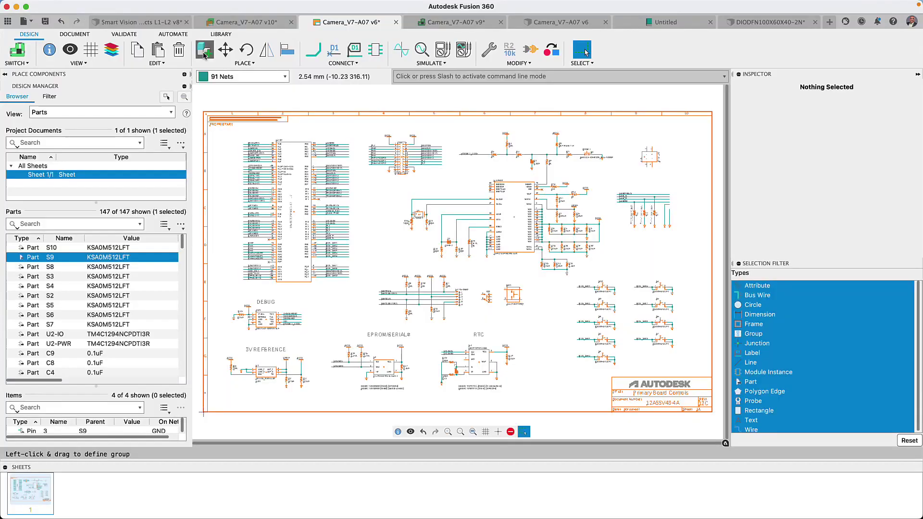
Show the AT91SAM7S128-AU-001_QFP part from Place Components in the enlarged Details preview.
left_click(204, 50)
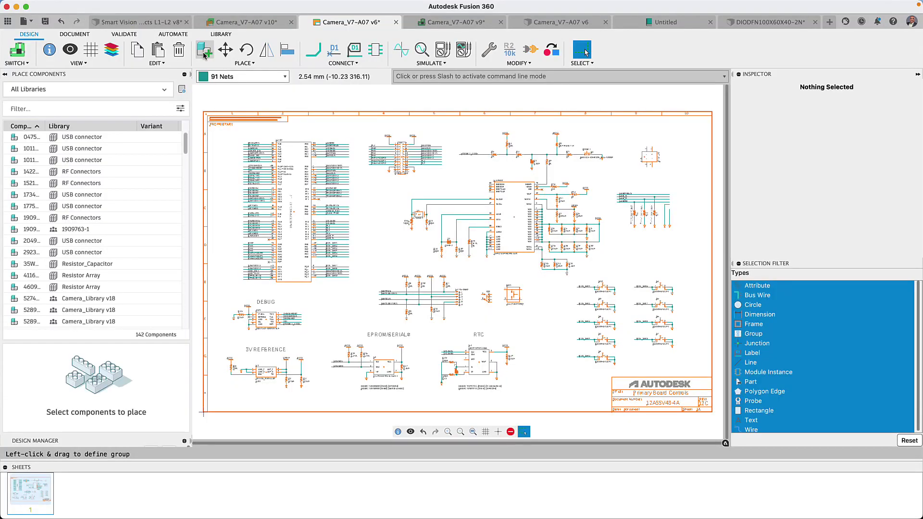
scroll(68, 231, "down", 5)
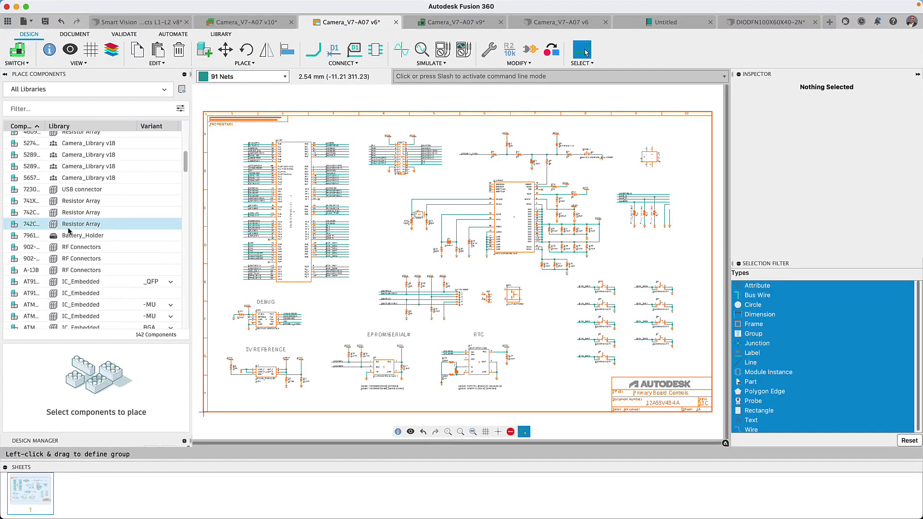
left_click(83, 281)
left_click(178, 372)
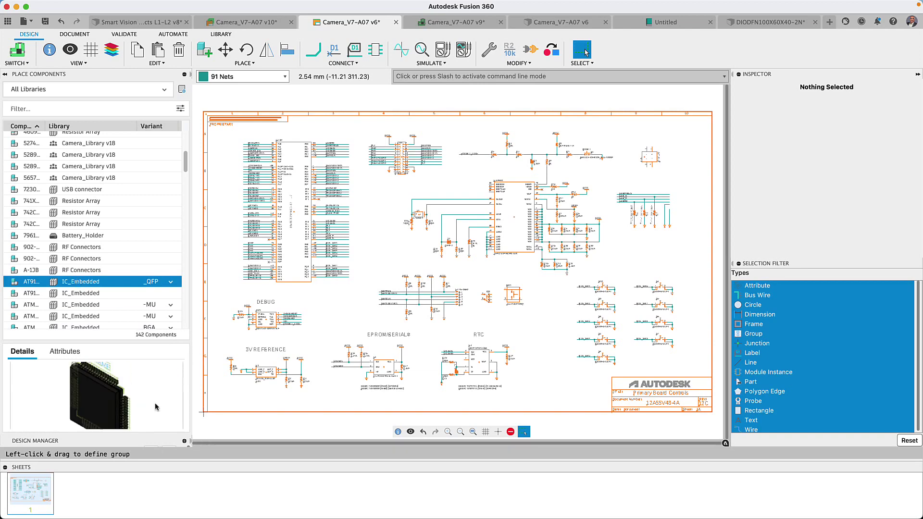